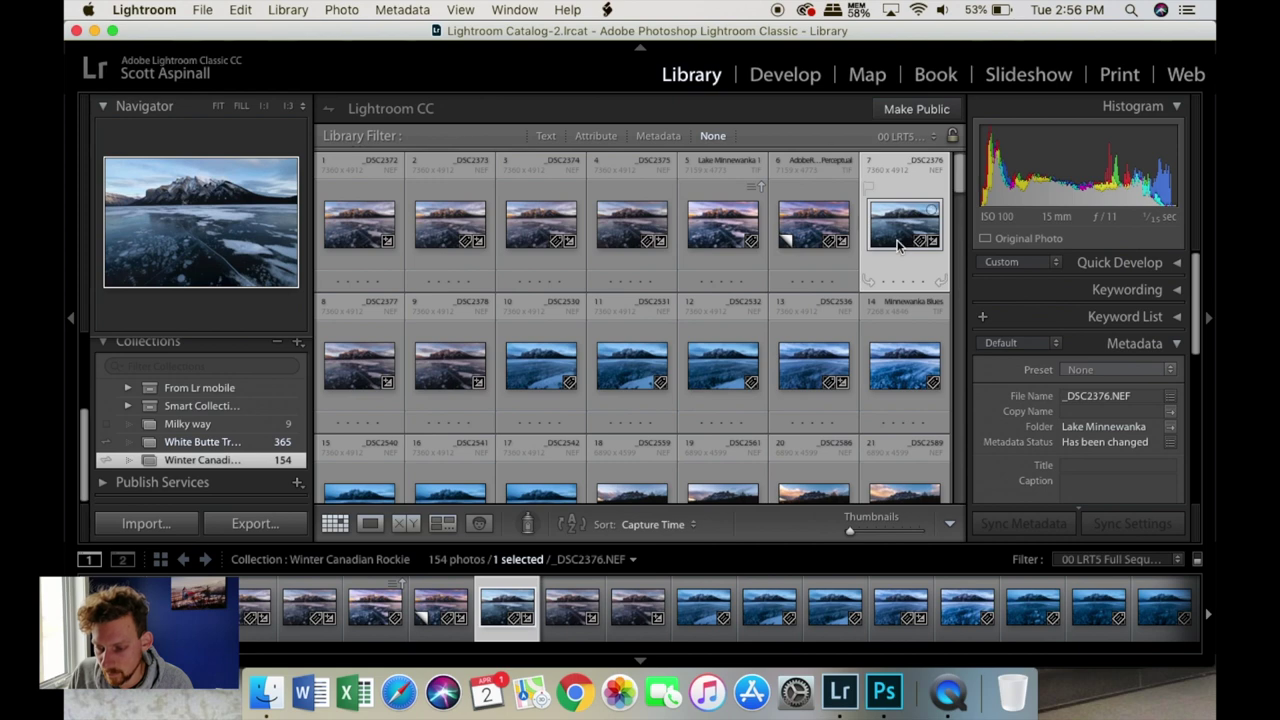
Compare the neighbouring exposures and open _DSC2376 in the Develop module
{"action": "key", "text": "Right"}
{"action": "key", "text": "Right"}
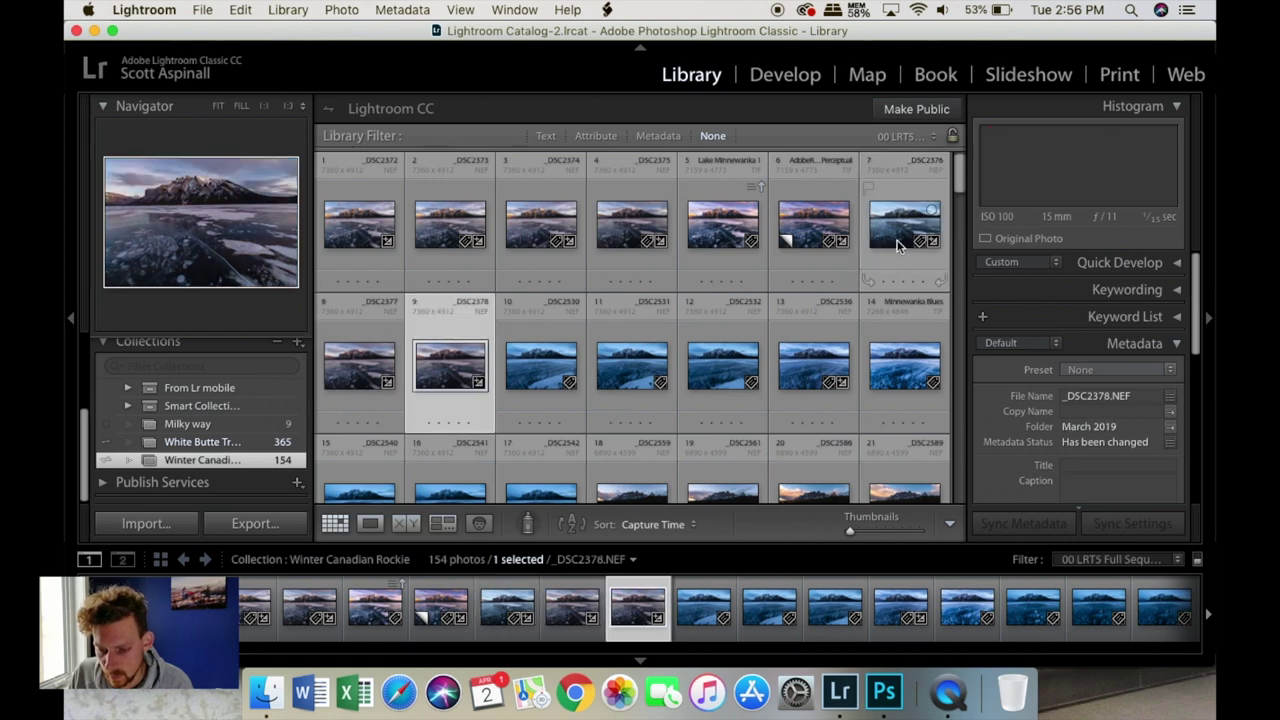
{"action": "key", "text": "Left"}
{"action": "key", "text": "Left"}
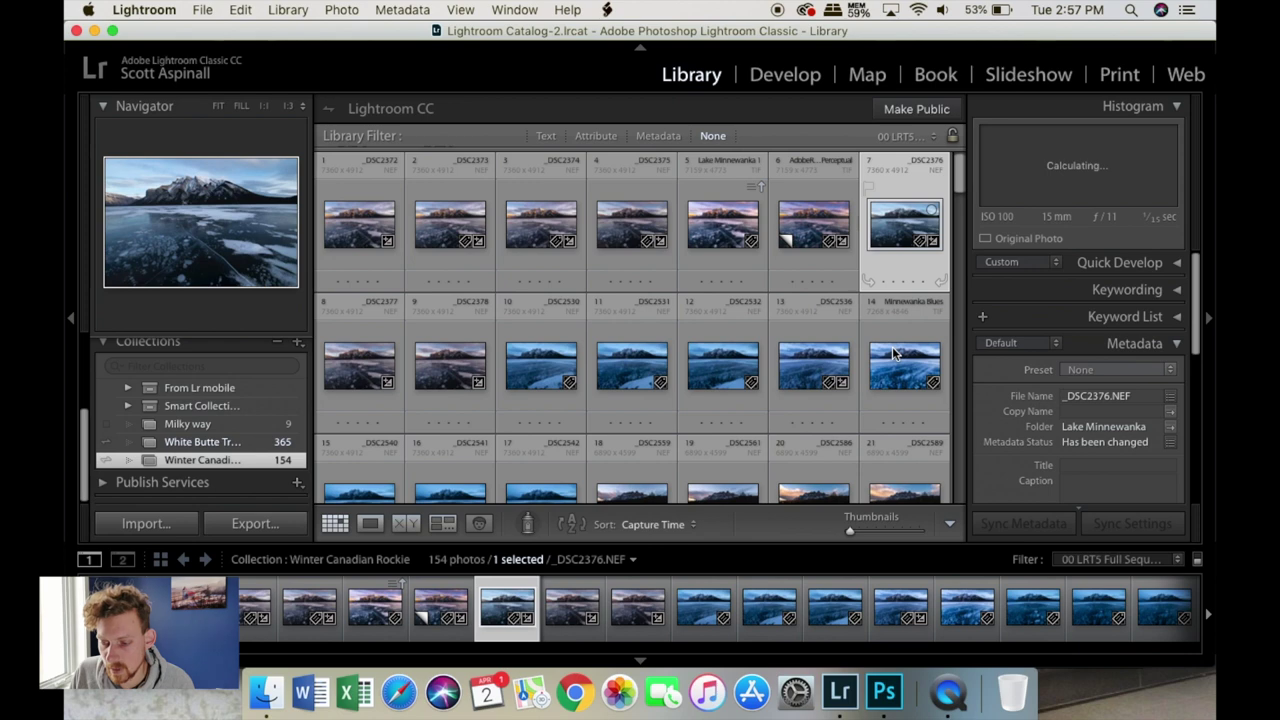
{"action": "key", "text": "super+z"}
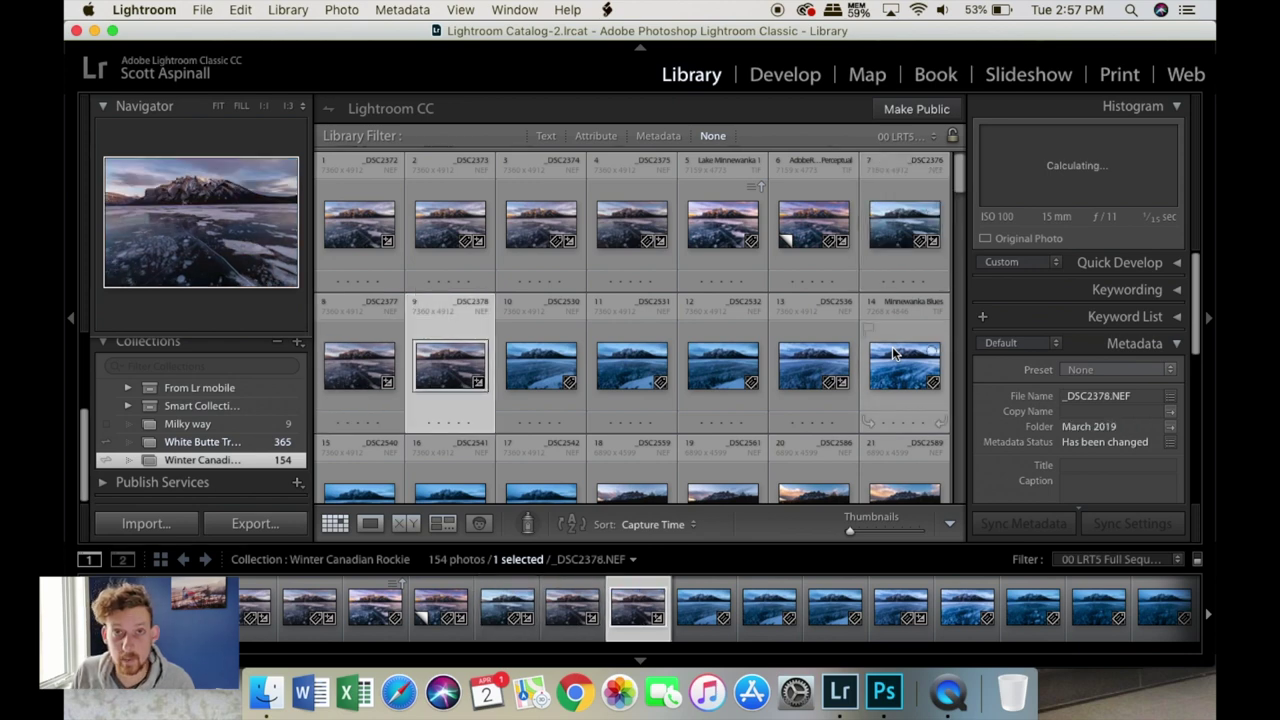
{"action": "left_click", "coordinate": [903, 228]}
{"action": "key", "text": "d"}
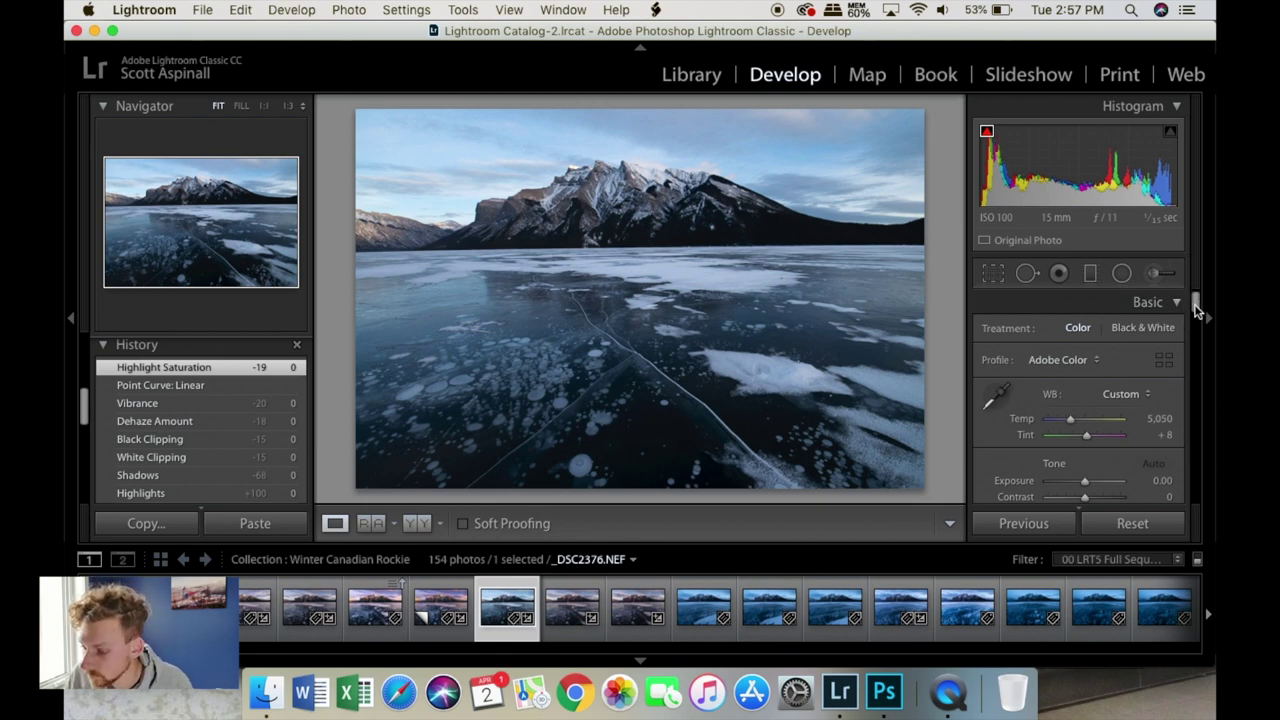
Set Temp 5,779, Tint +23, Exposure -0.10, Highlights -96 and Shadows +58
{"action": "left_click_drag", "start_coordinate": [1194, 302], "coordinate": [1163, 330]}
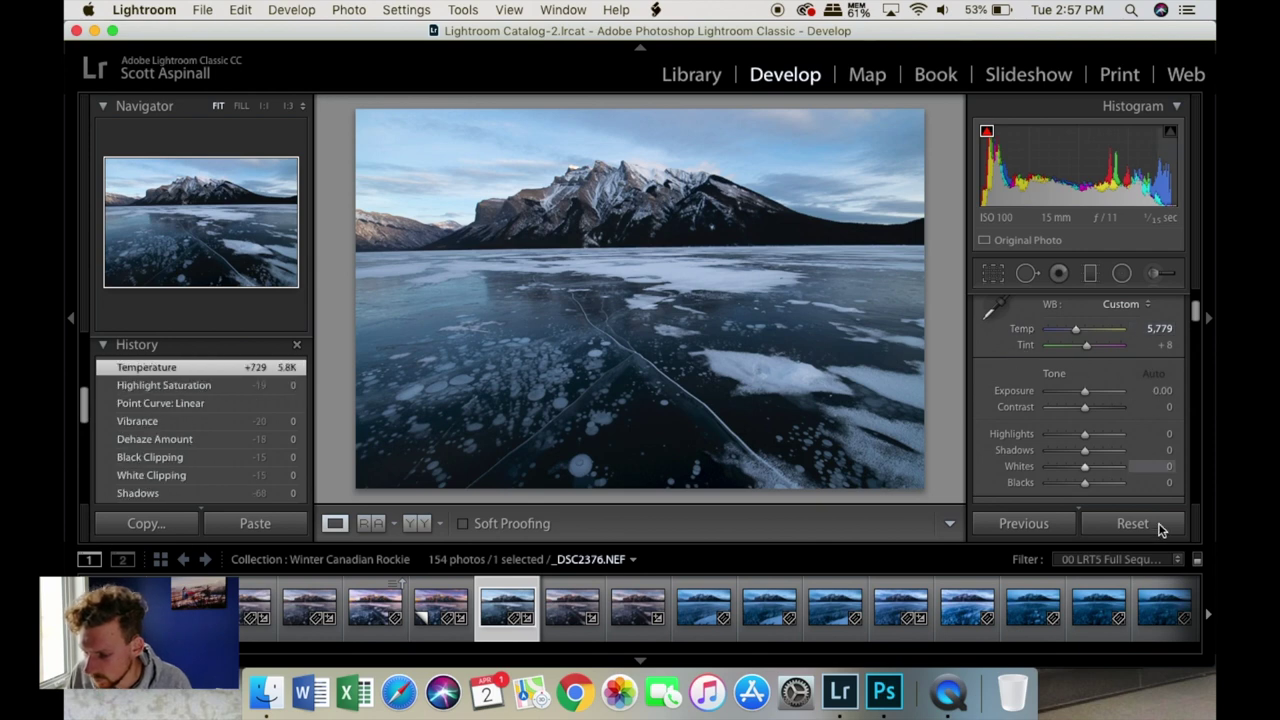
{"action": "left_click_drag", "start_coordinate": [1158, 344], "coordinate": [1175, 344]}
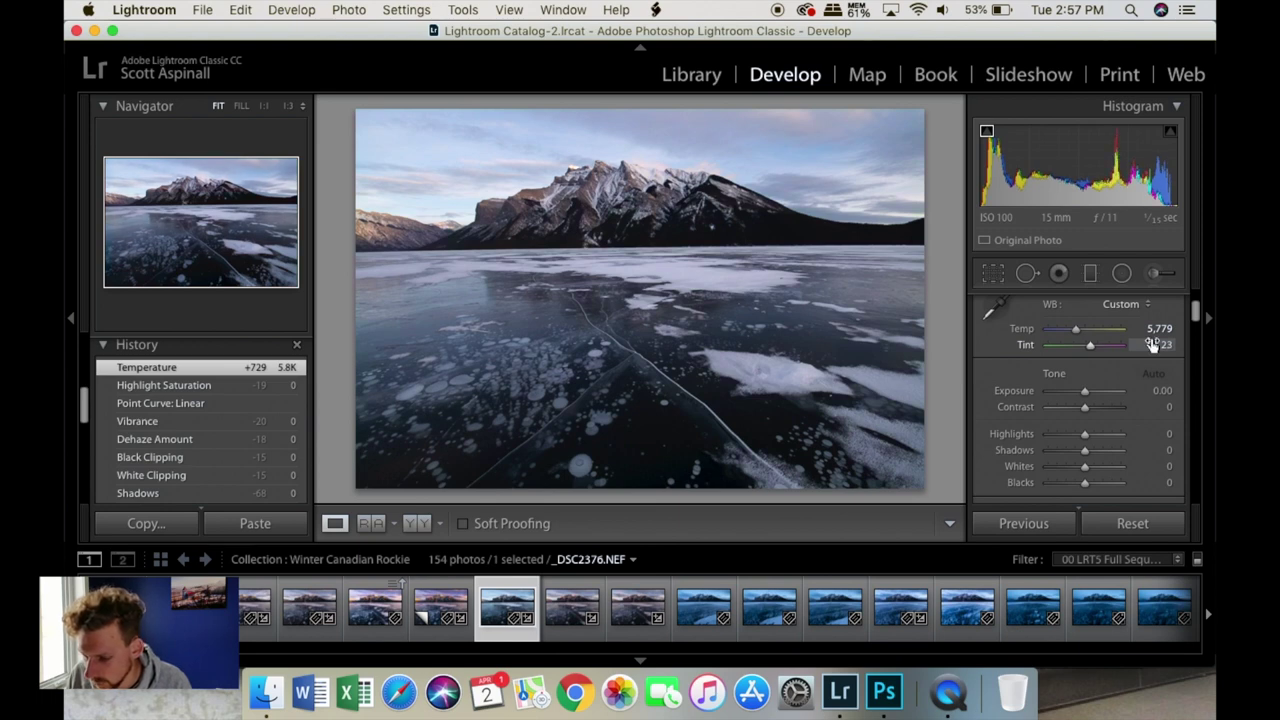
{"action": "scroll", "coordinate": [1157, 390], "scroll_direction": "down", "scroll_amount": 1}
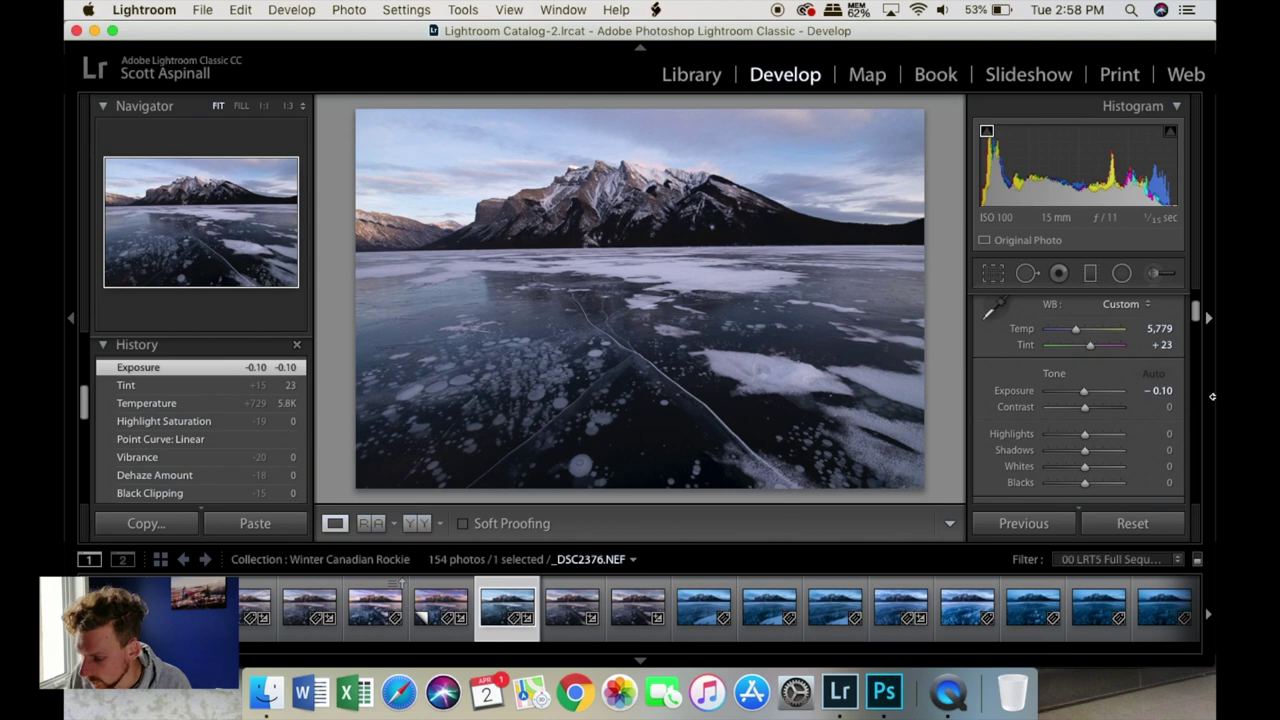
{"action": "scroll", "coordinate": [1157, 433], "scroll_direction": "down", "scroll_amount": 10}
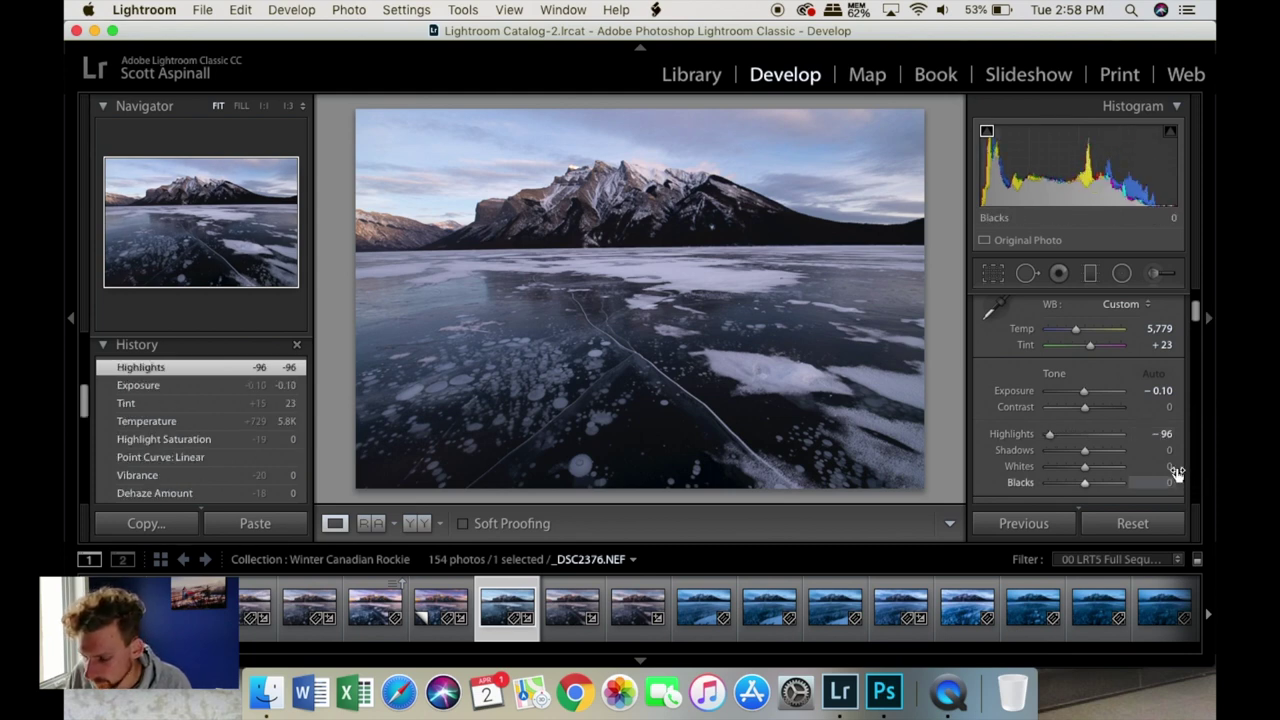
{"action": "scroll", "coordinate": [1160, 449], "scroll_direction": "up", "scroll_amount": 5}
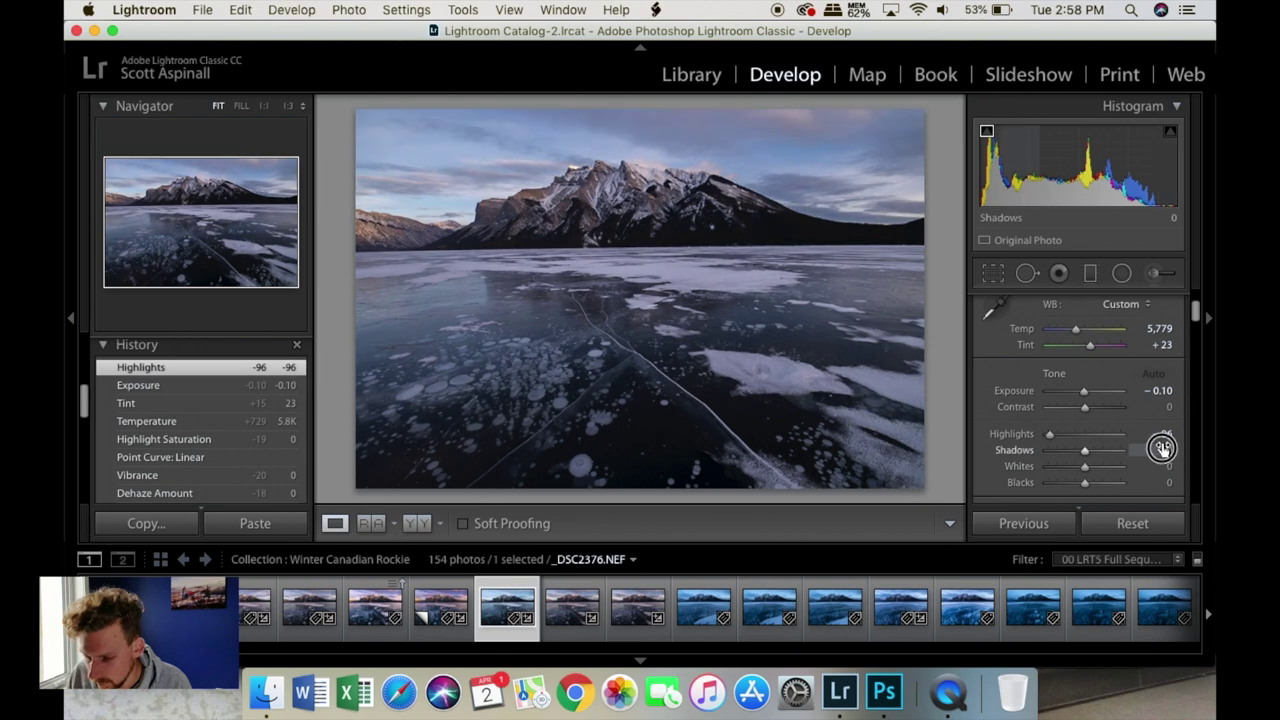
{"action": "scroll", "coordinate": [1160, 449], "scroll_direction": "up", "scroll_amount": 6}
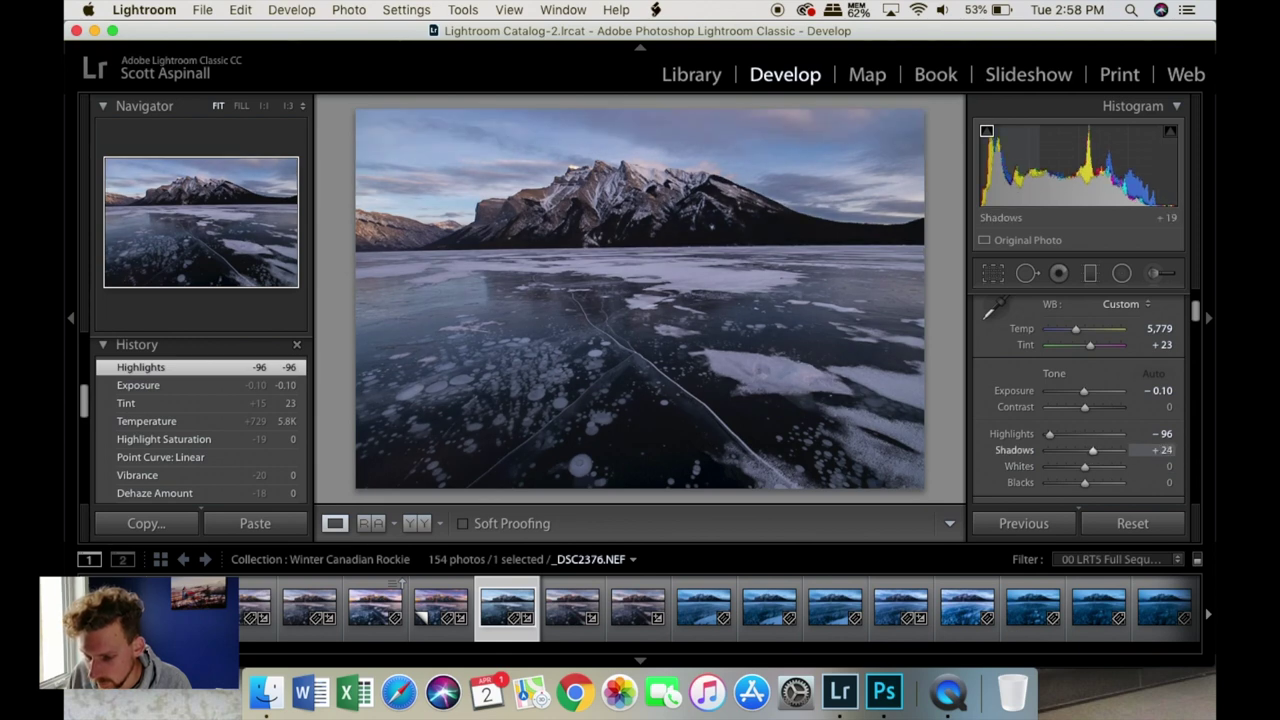
{"action": "scroll", "coordinate": [1160, 449], "scroll_direction": "up", "scroll_amount": 14}
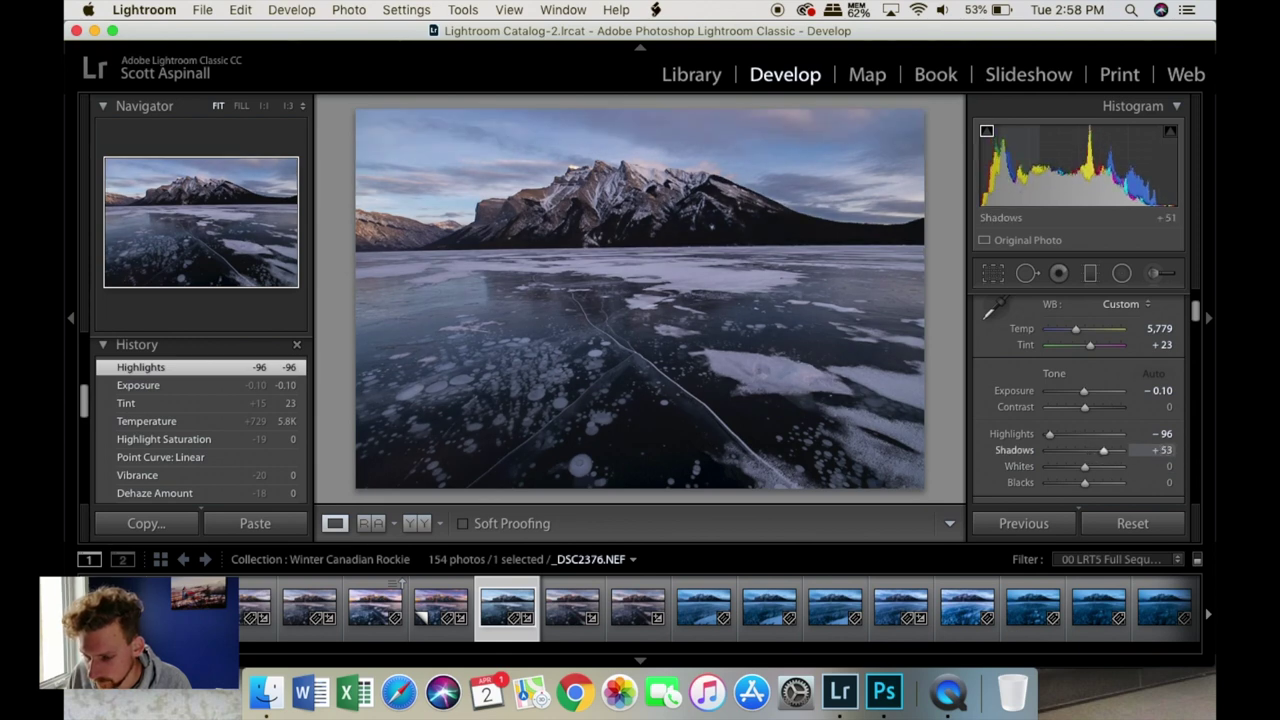
{"action": "scroll", "coordinate": [1160, 449], "scroll_direction": "up", "scroll_amount": 2}
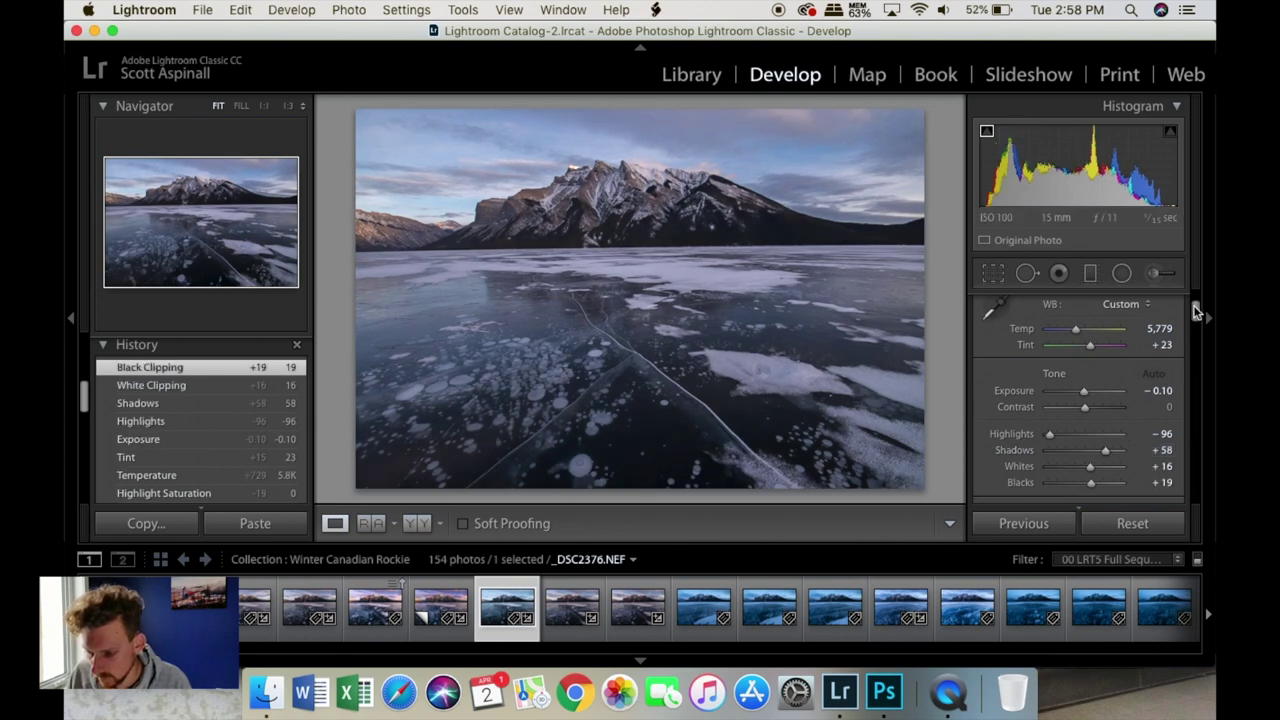
{"action": "left_click_drag", "start_coordinate": [1194, 309], "coordinate": [1193, 330]}
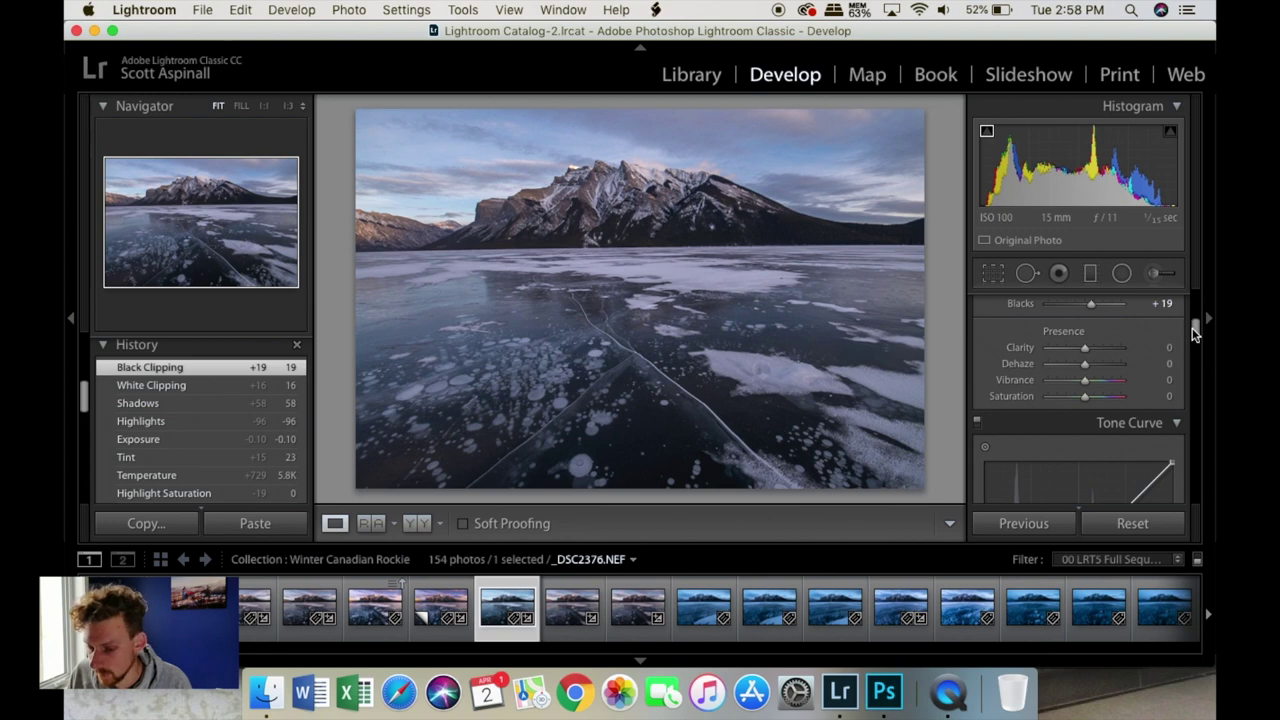
Add +15 Dehaze and a midtone point to brighten the tone curve
{"action": "left_click", "coordinate": [1160, 367]}
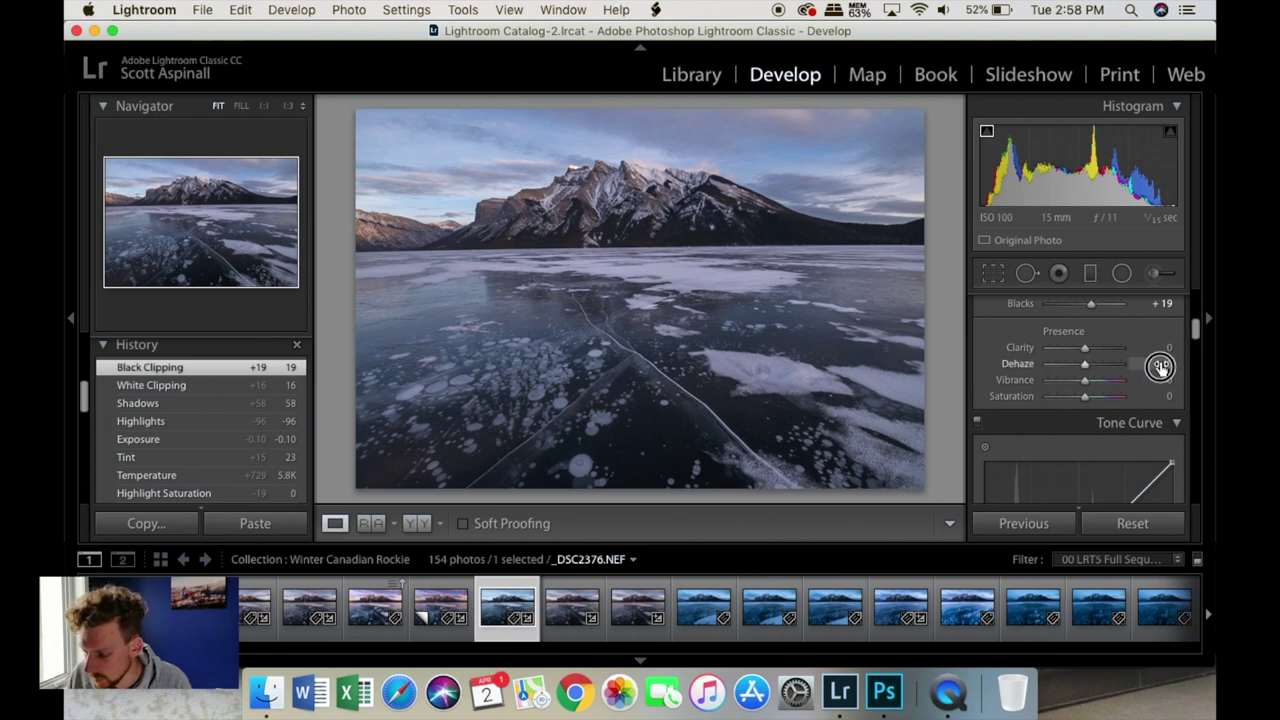
{"action": "mouse_move", "coordinate": [1160, 367]}
{"action": "left_mouse_down"}
{"action": "mouse_move", "coordinate": [1174, 367]}
{"action": "mouse_move", "coordinate": [1157, 383]}
{"action": "left_mouse_up"}
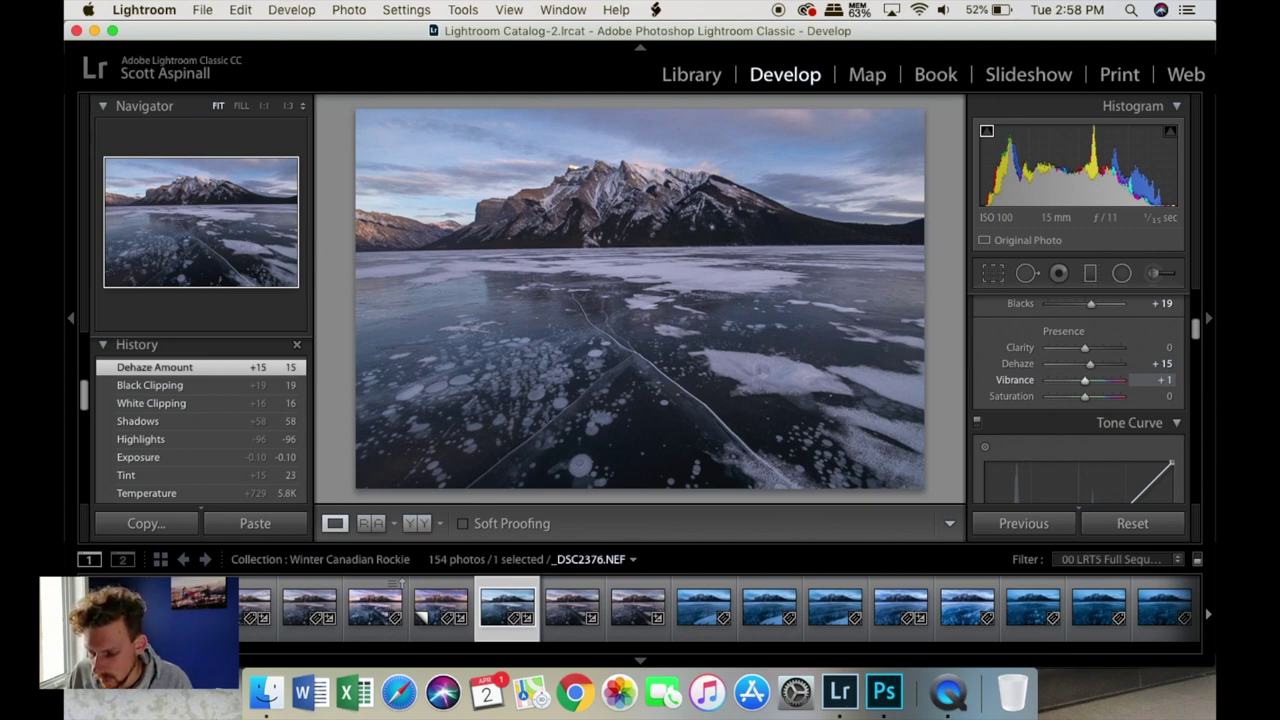
{"action": "scroll", "coordinate": [1051, 417], "scroll_direction": "down", "scroll_amount": 3}
{"action": "left_click_drag", "start_coordinate": [1077, 380], "coordinate": [1080, 376]}
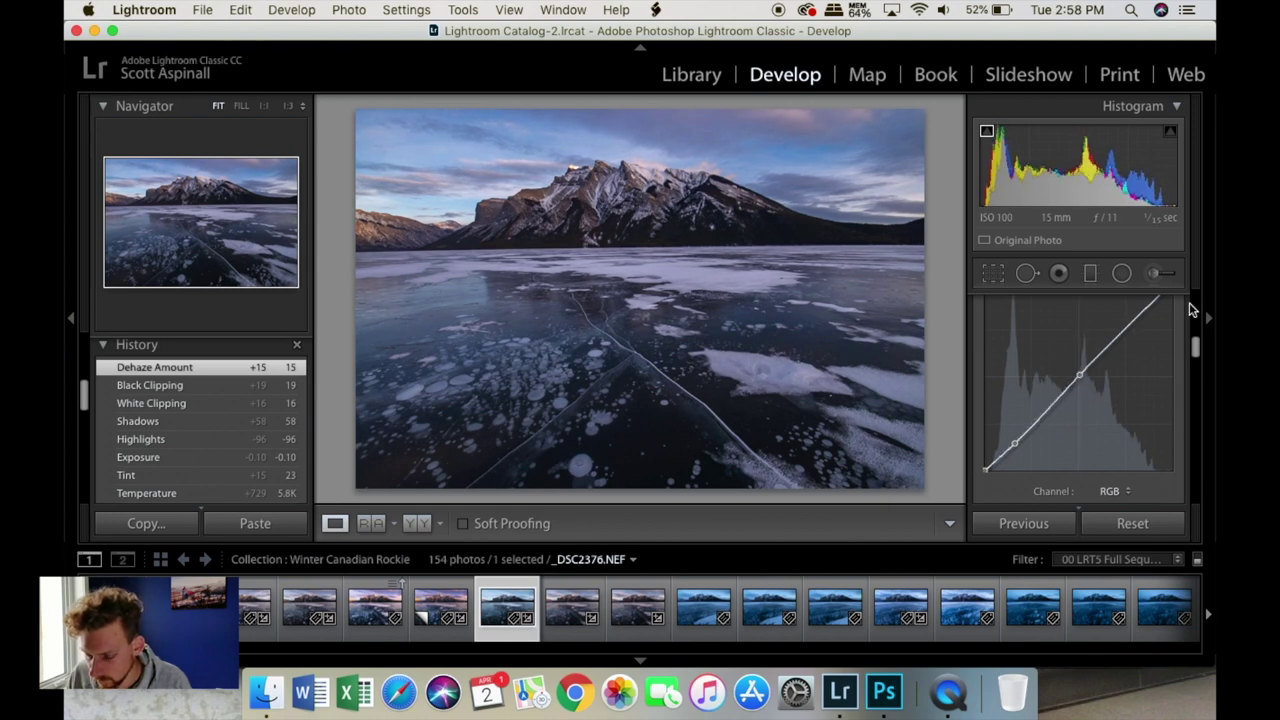
Refine the tone curve and set the Sharpening Amount to 0
{"action": "left_click_drag", "start_coordinate": [1195, 345], "coordinate": [1197, 370]}
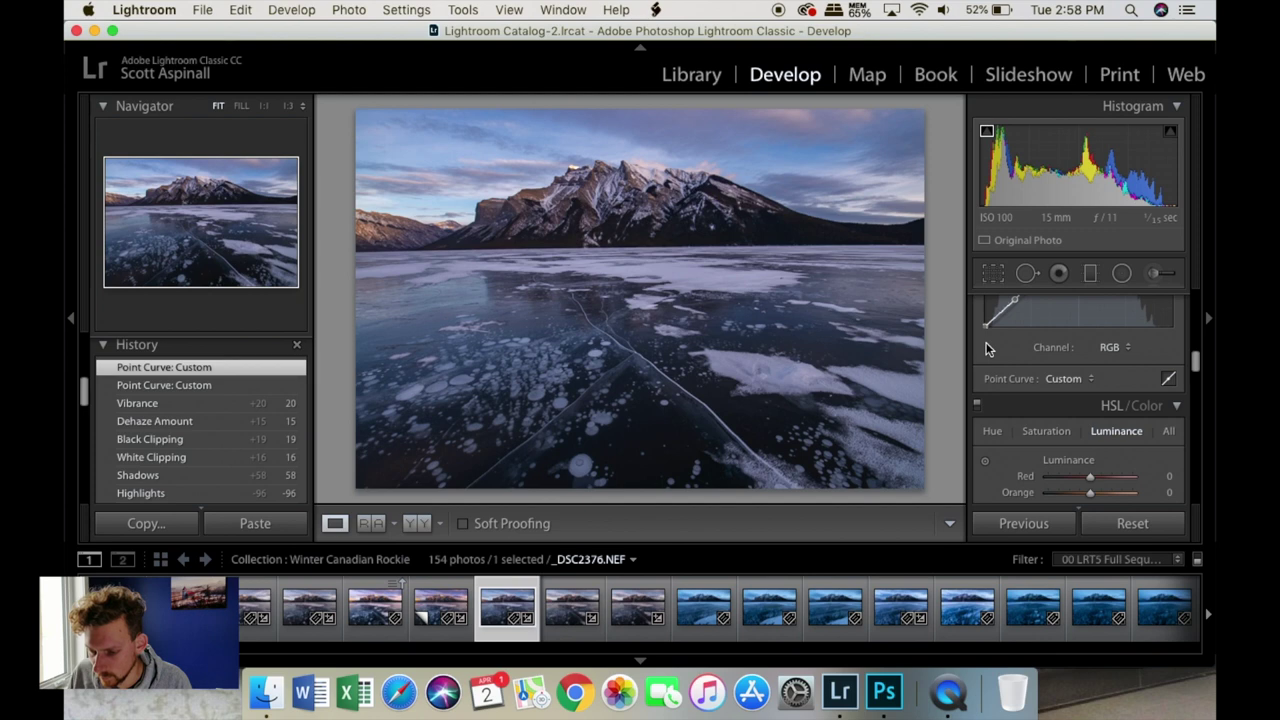
{"action": "left_click_drag", "start_coordinate": [1199, 366], "coordinate": [1178, 430]}
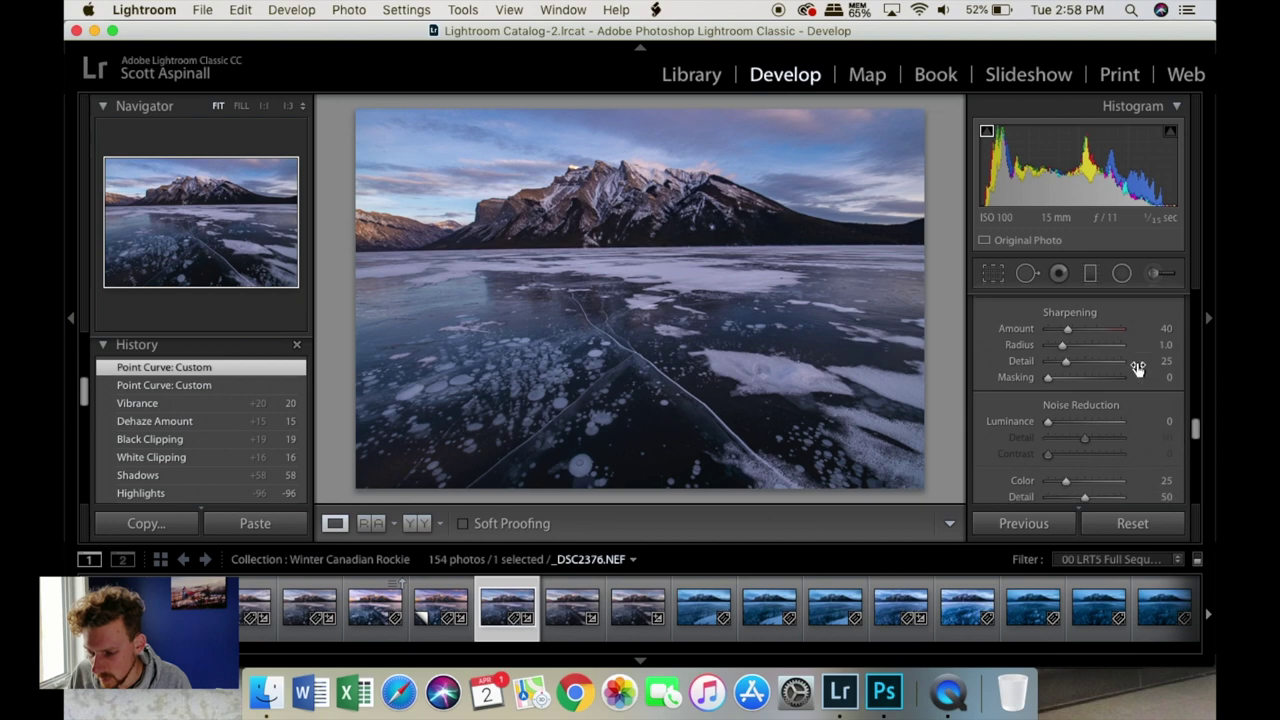
{"action": "left_click_drag", "start_coordinate": [1064, 335], "coordinate": [1014, 329]}
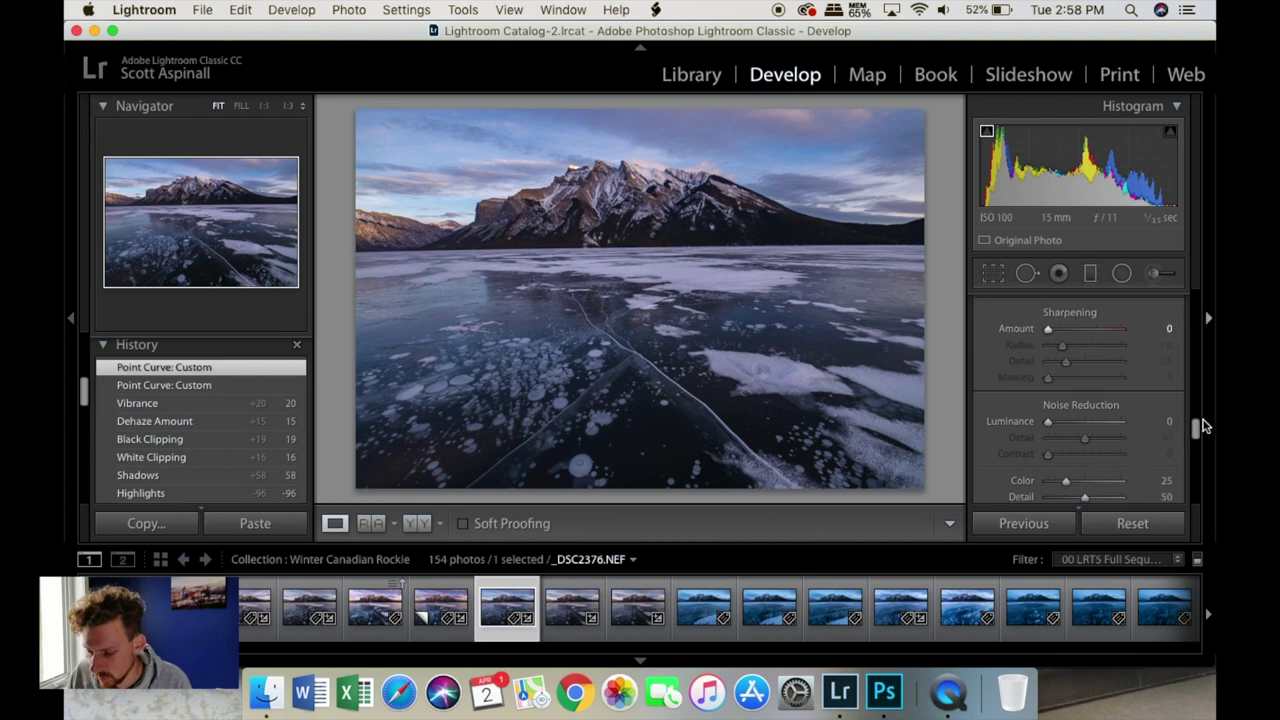
{"action": "left_click_drag", "start_coordinate": [1195, 433], "coordinate": [1196, 442]}
Set Luminance noise reduction to 13, enable chromatic aberration and profile corrections, then return to Library
{"action": "left_click", "coordinate": [1152, 350]}
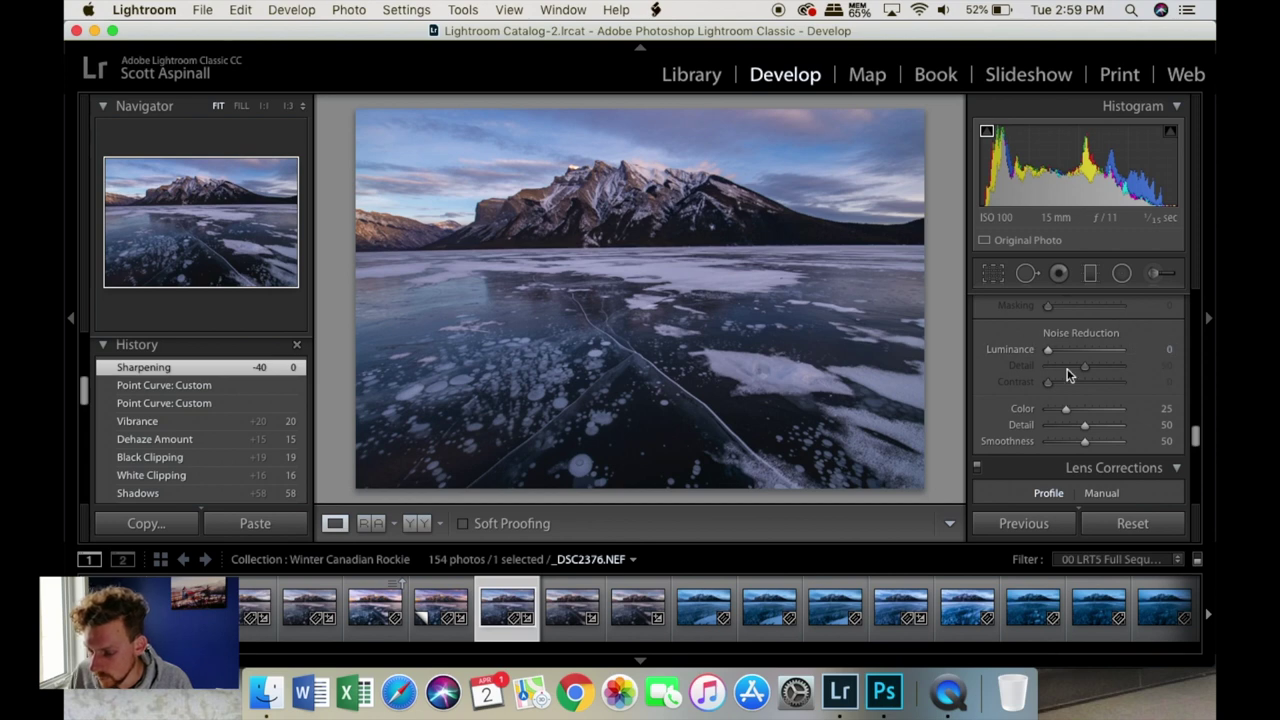
{"action": "type", "text": "13"}
{"action": "key", "text": "Return"}
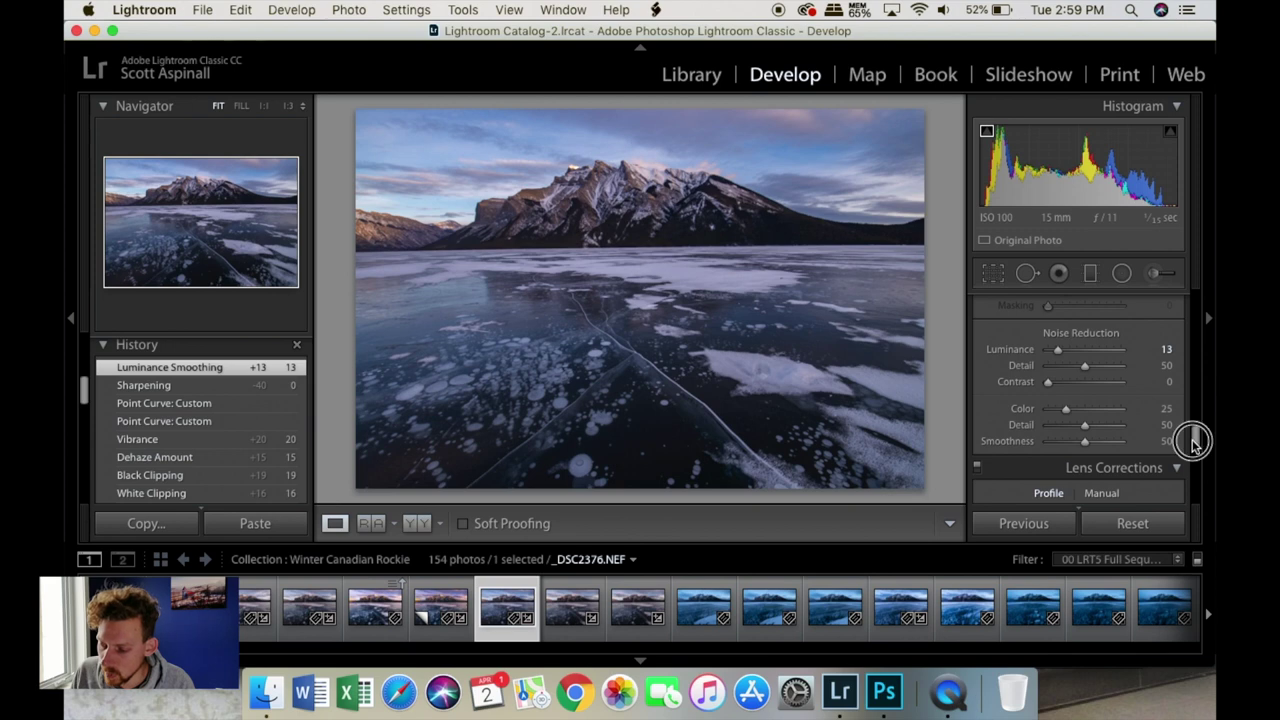
{"action": "left_click_drag", "start_coordinate": [1194, 440], "coordinate": [1195, 456]}
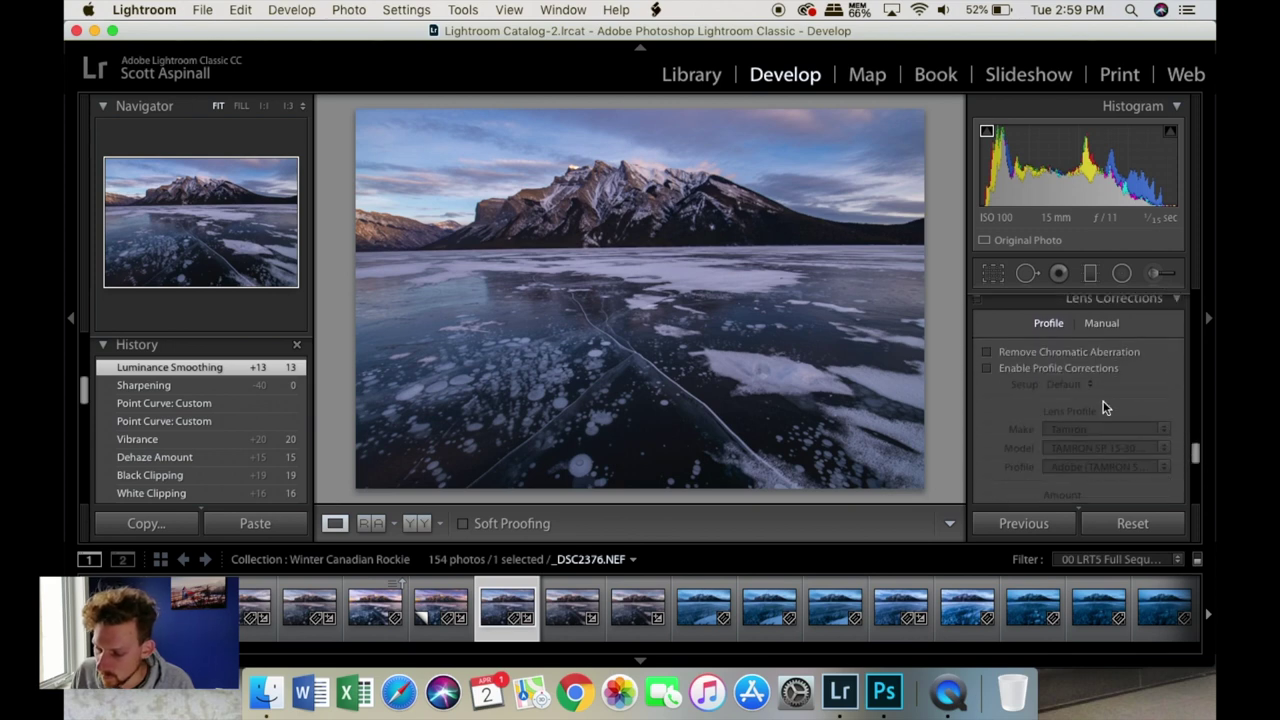
{"action": "left_click", "coordinate": [1063, 352]}
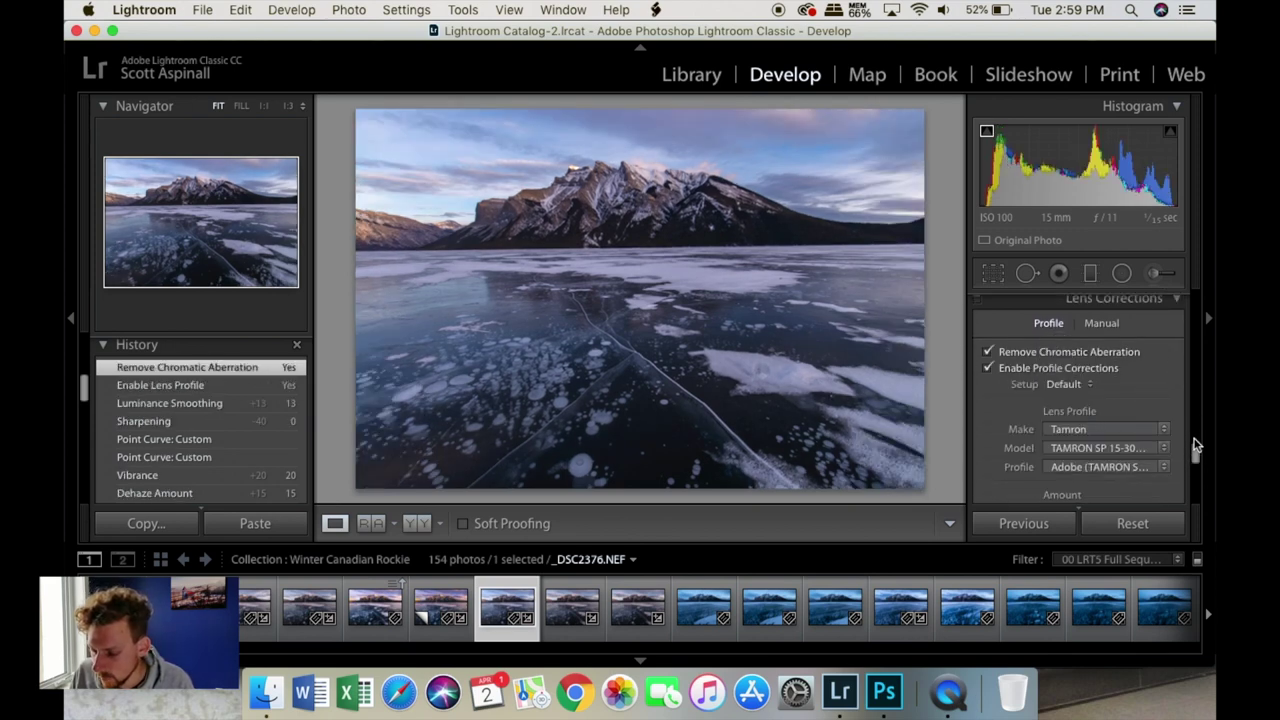
{"action": "left_click_drag", "start_coordinate": [1196, 446], "coordinate": [1199, 352]}
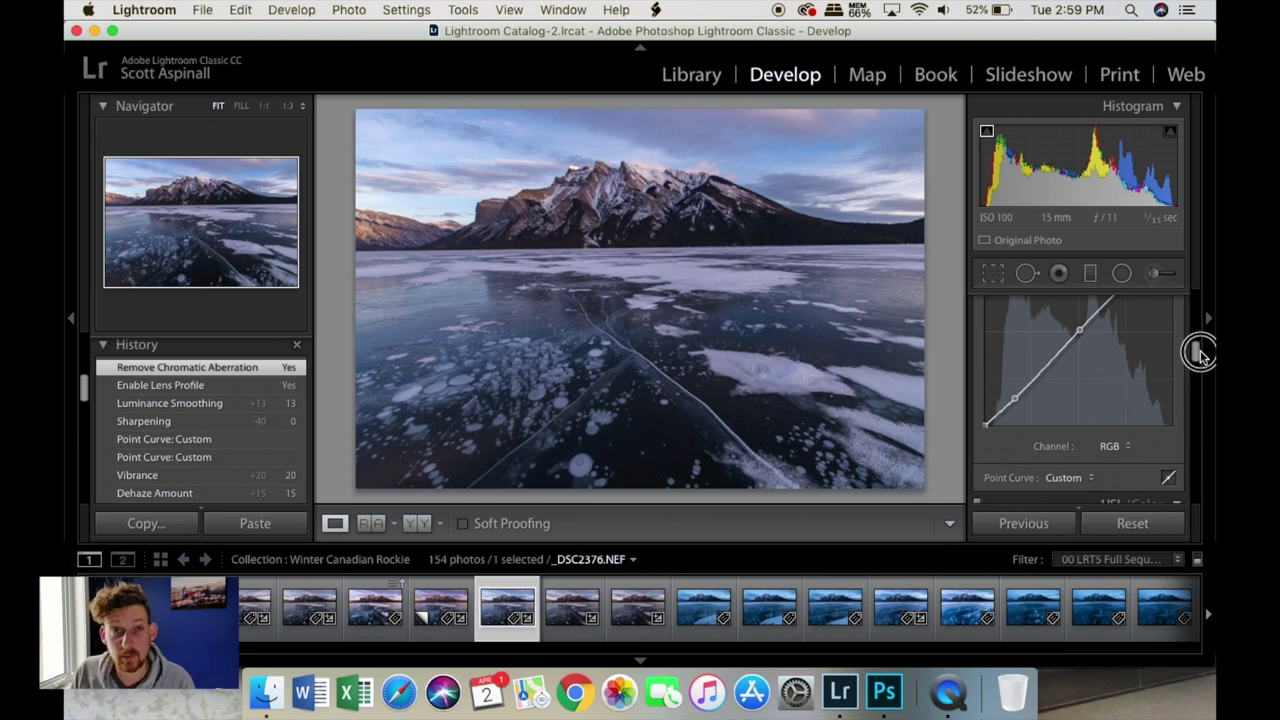
{"action": "left_click_drag", "start_coordinate": [1199, 352], "coordinate": [1197, 300]}
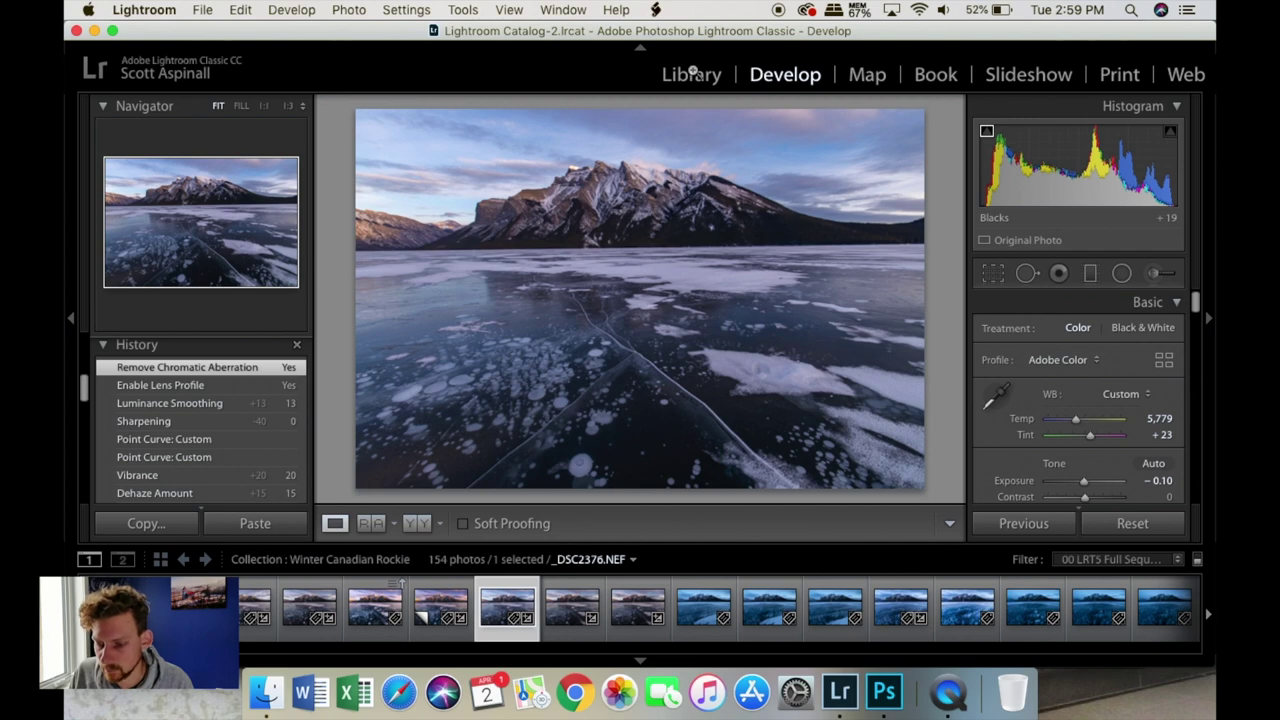
{"action": "left_click", "coordinate": [706, 74]}
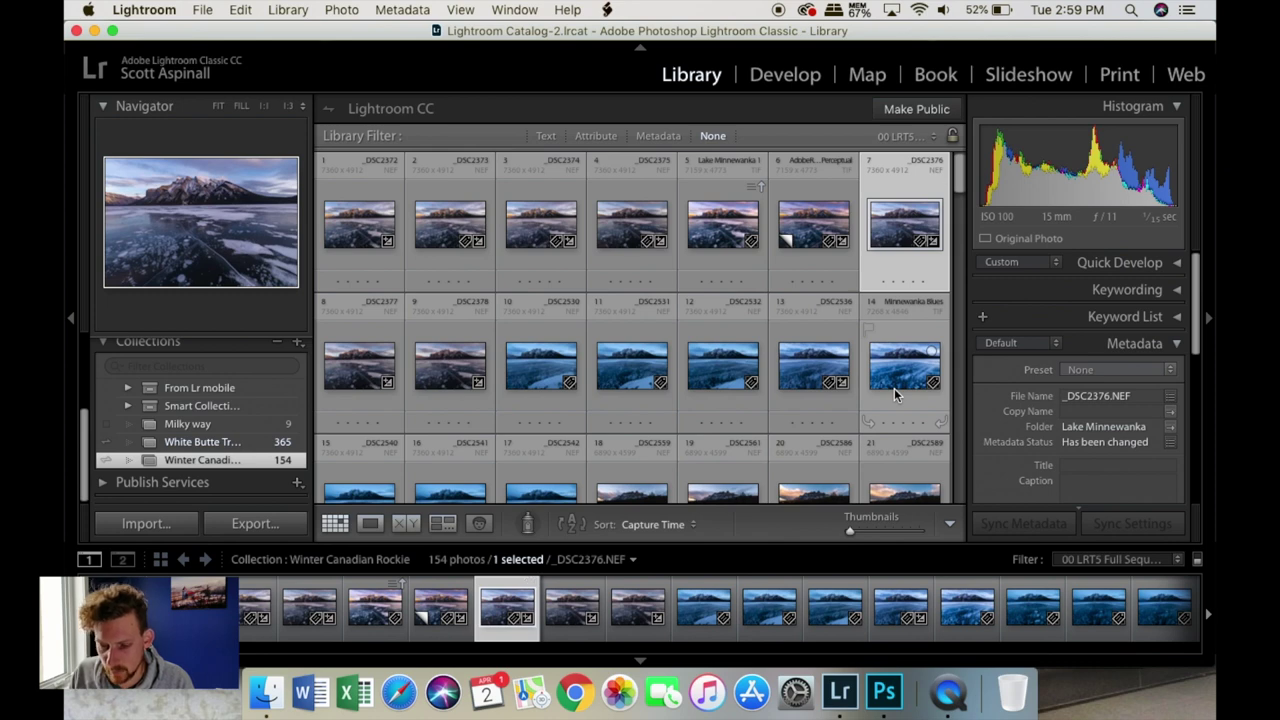
Select _DSC2376–_DSC2378 and sync _DSC2376's Develop settings to all three exposures
{"action": "key", "text": "shift+Right"}
{"action": "key", "text": "shift+Right"}
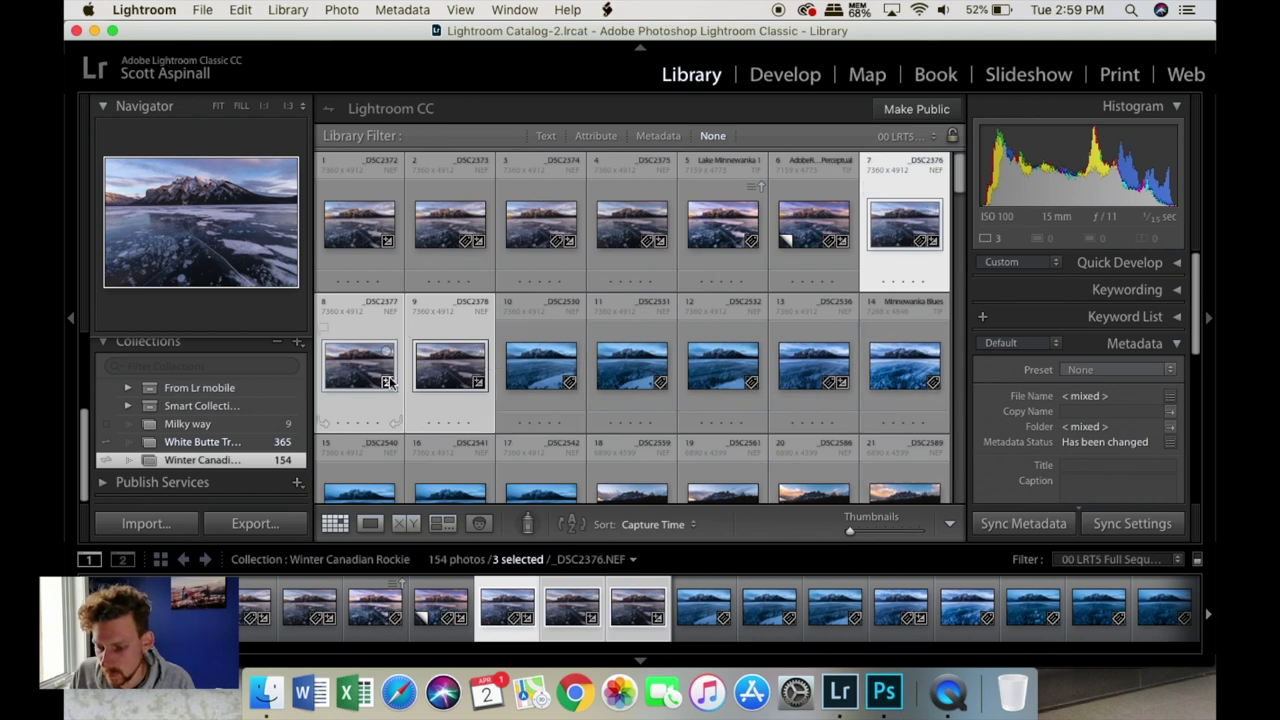
{"action": "left_click", "coordinate": [1134, 526]}
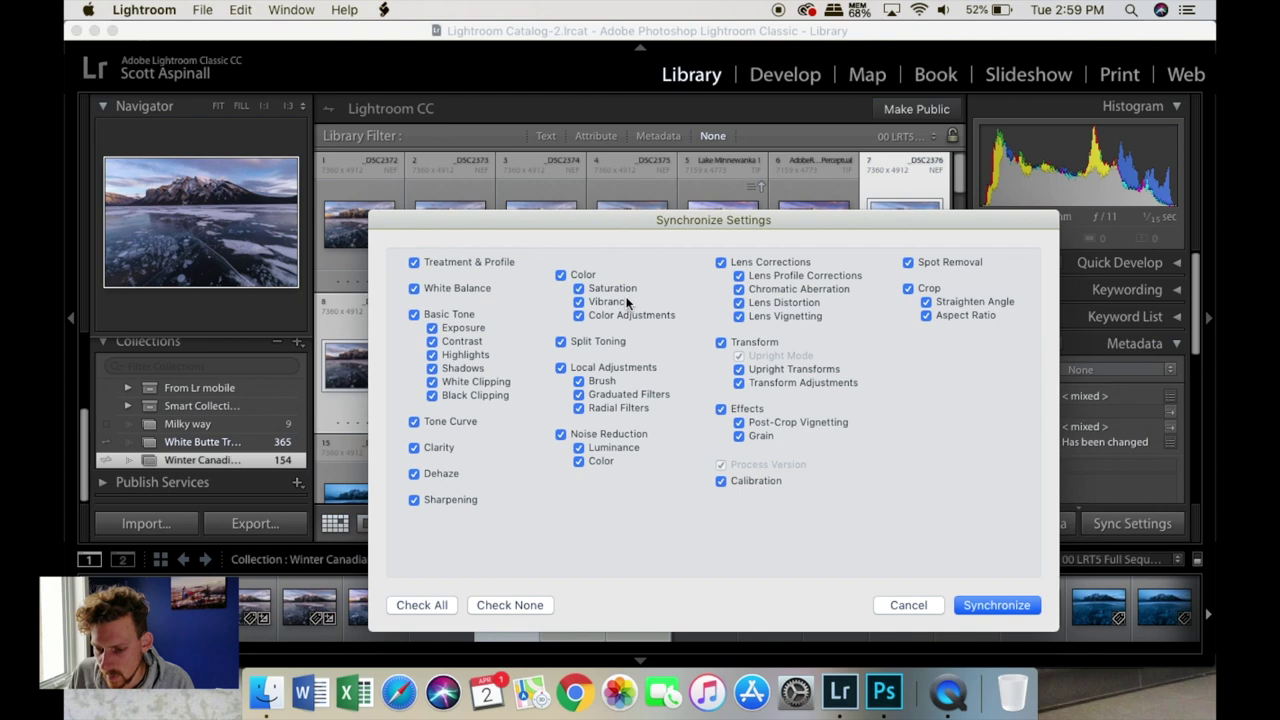
{"action": "left_click", "coordinate": [990, 605]}
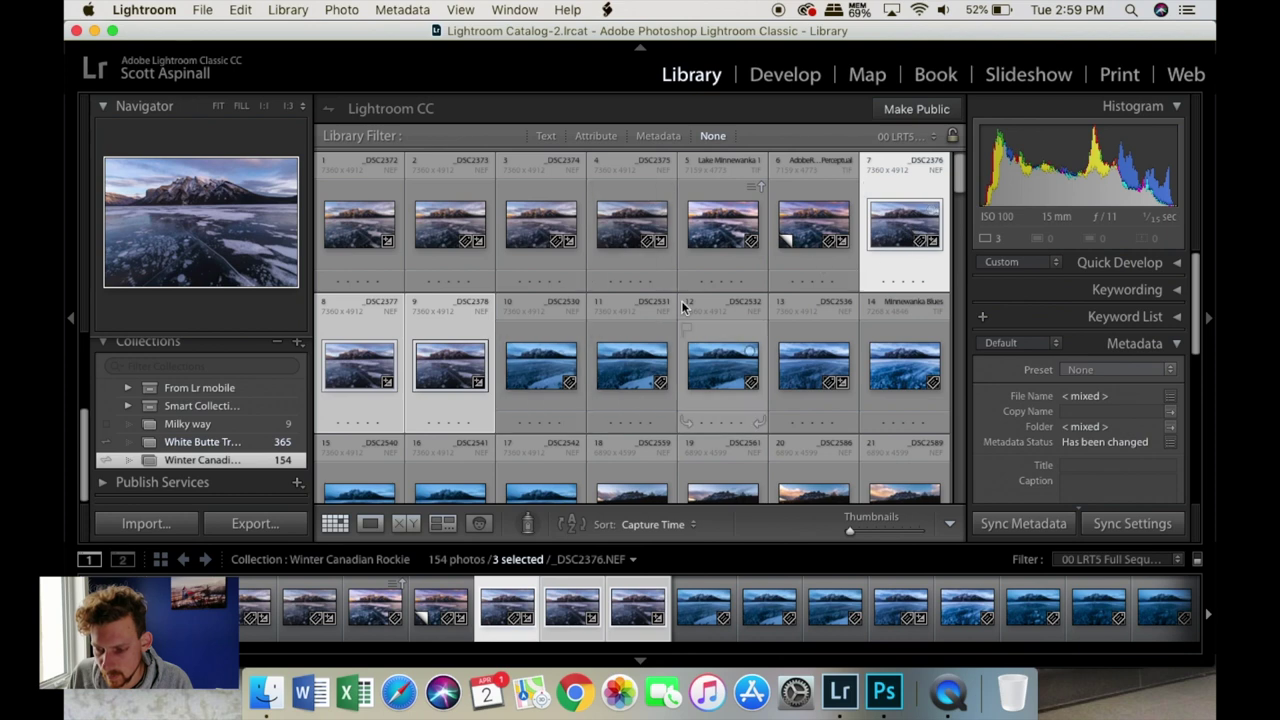
{"action": "key", "text": "super+Right"}
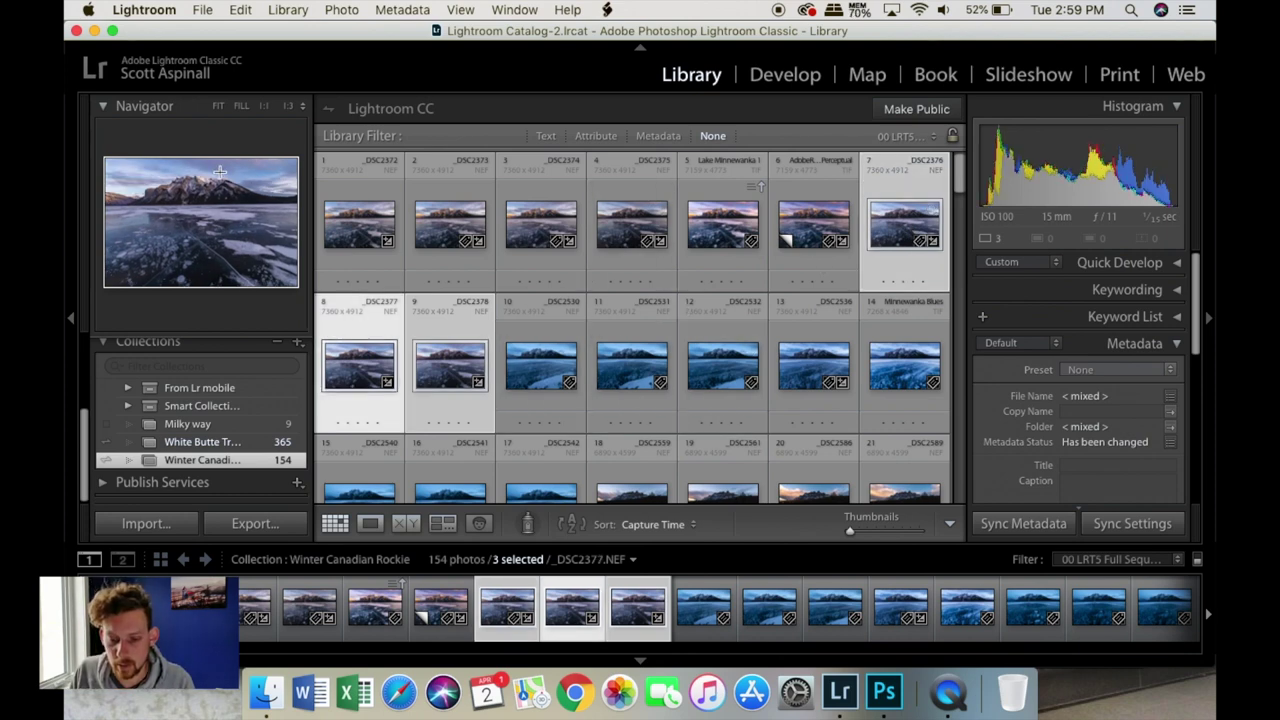
{"action": "key", "text": "super+Left"}
{"action": "left_click", "coordinate": [418, 408]}
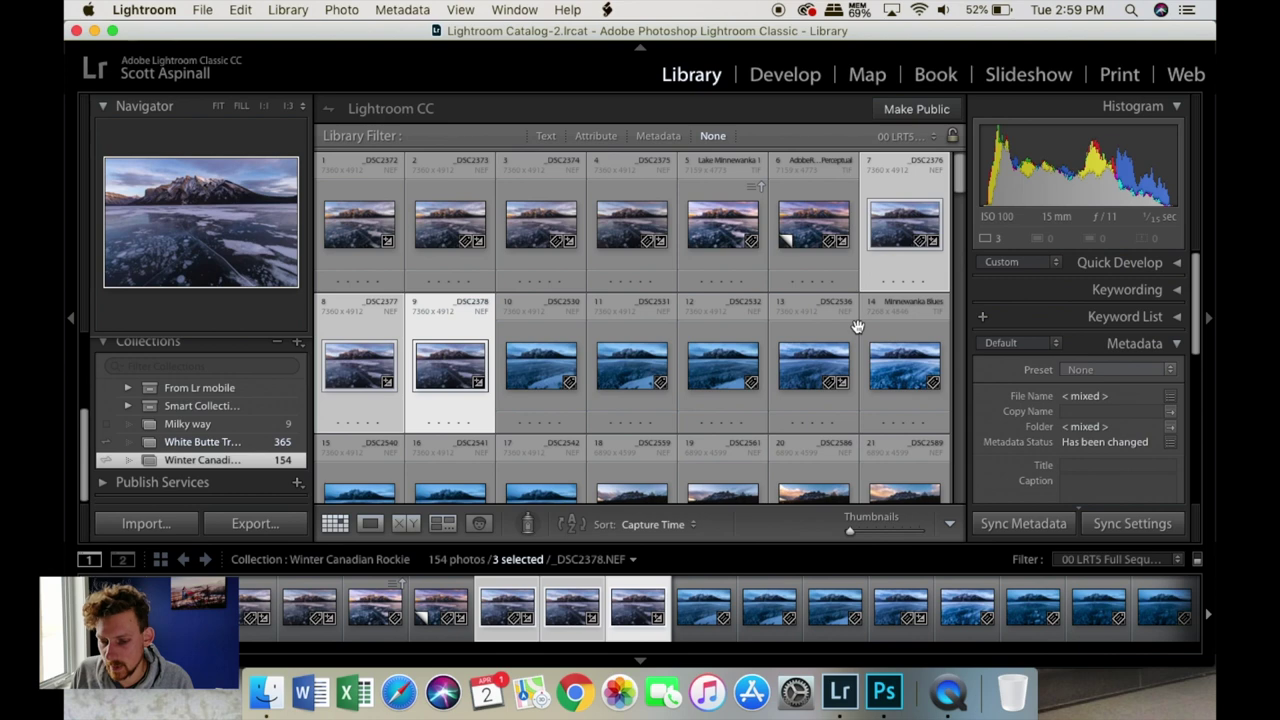
Use Edit In > Open as Layers in Photoshop for _DSC2376, _DSC2377 and _DSC2378
{"action": "right_click", "coordinate": [434, 364]}
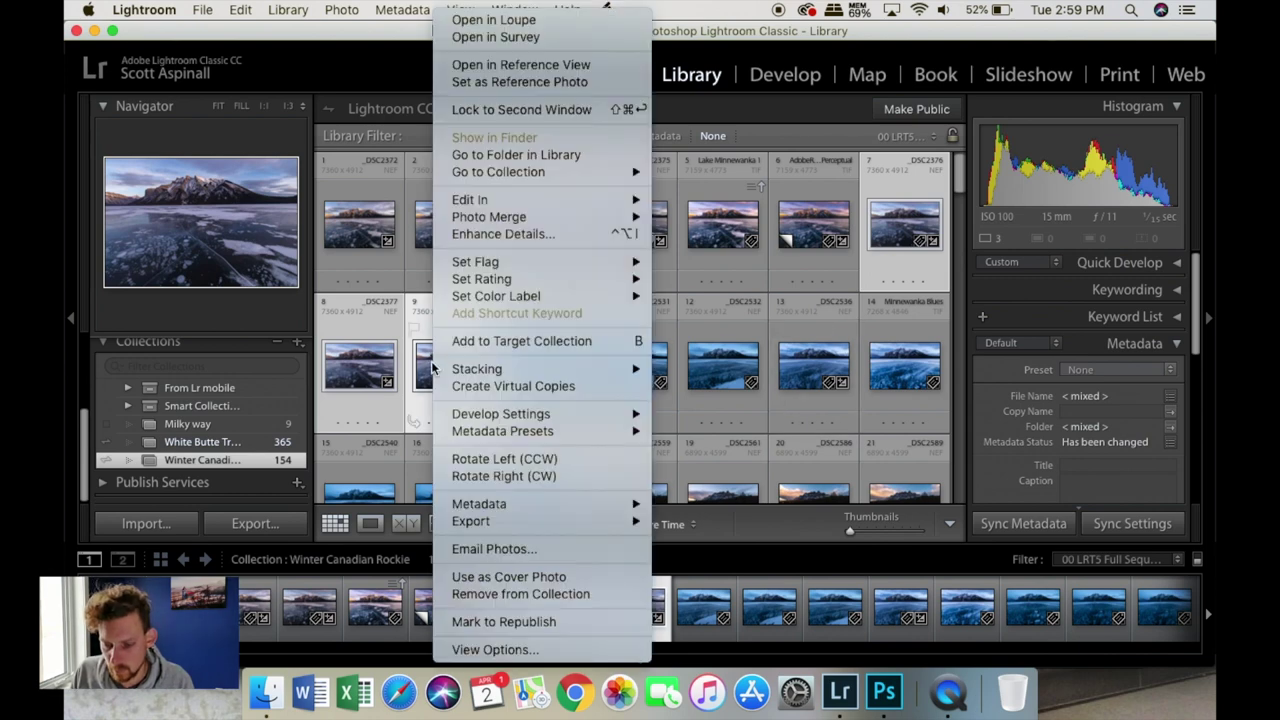
{"action": "mouse_move", "coordinate": [566, 200]}
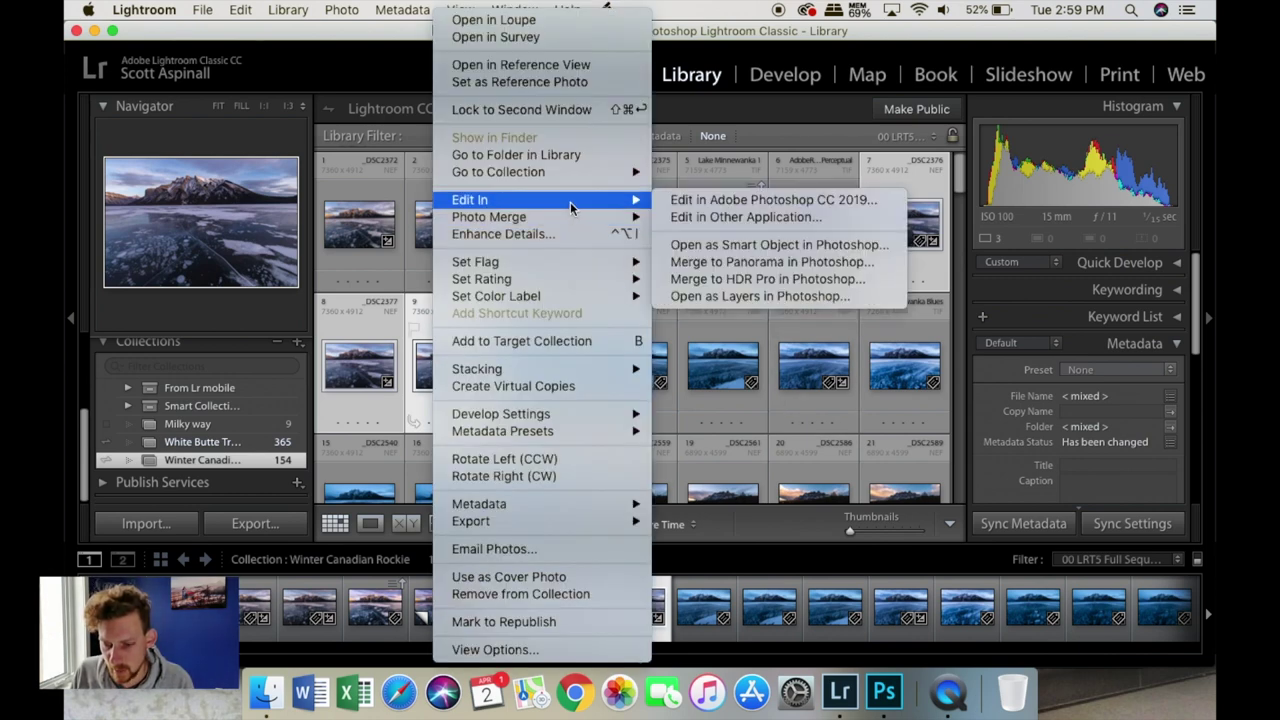
{"action": "left_click", "coordinate": [866, 303]}
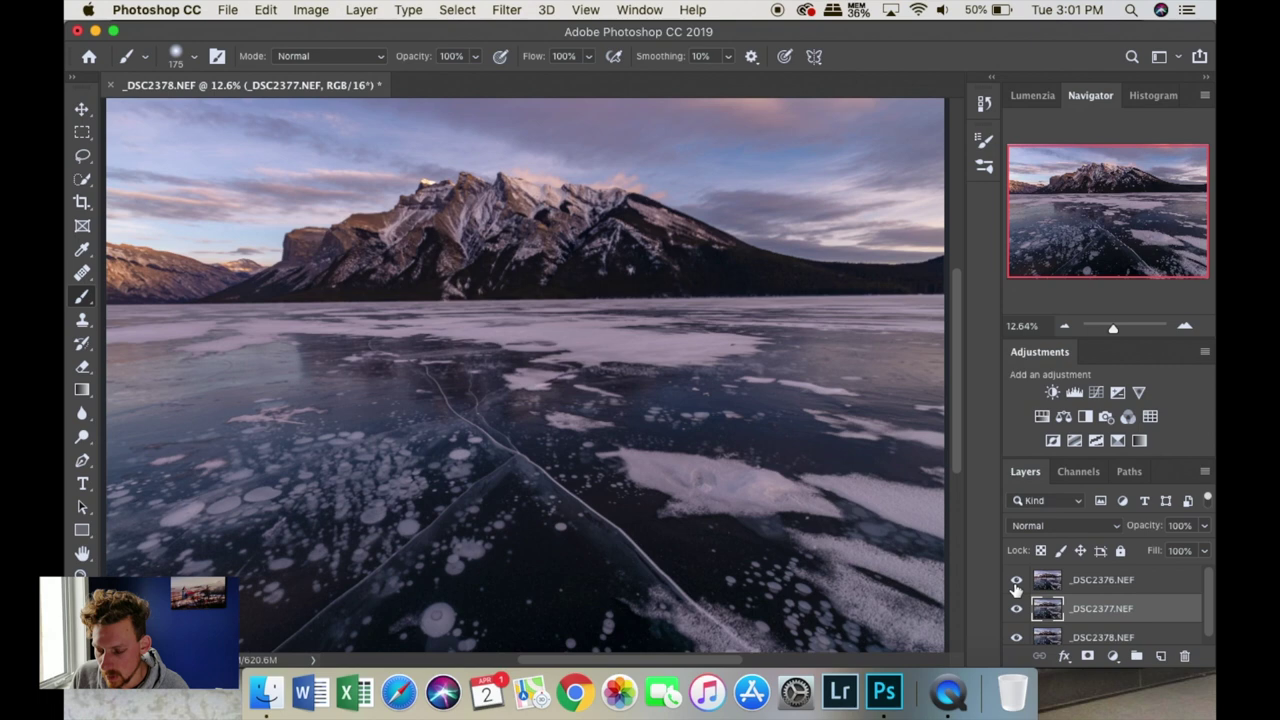
Toggle the _DSC2376 and _DSC2377 layers' visibility to compare the three exposures
{"action": "left_click", "coordinate": [1016, 580]}
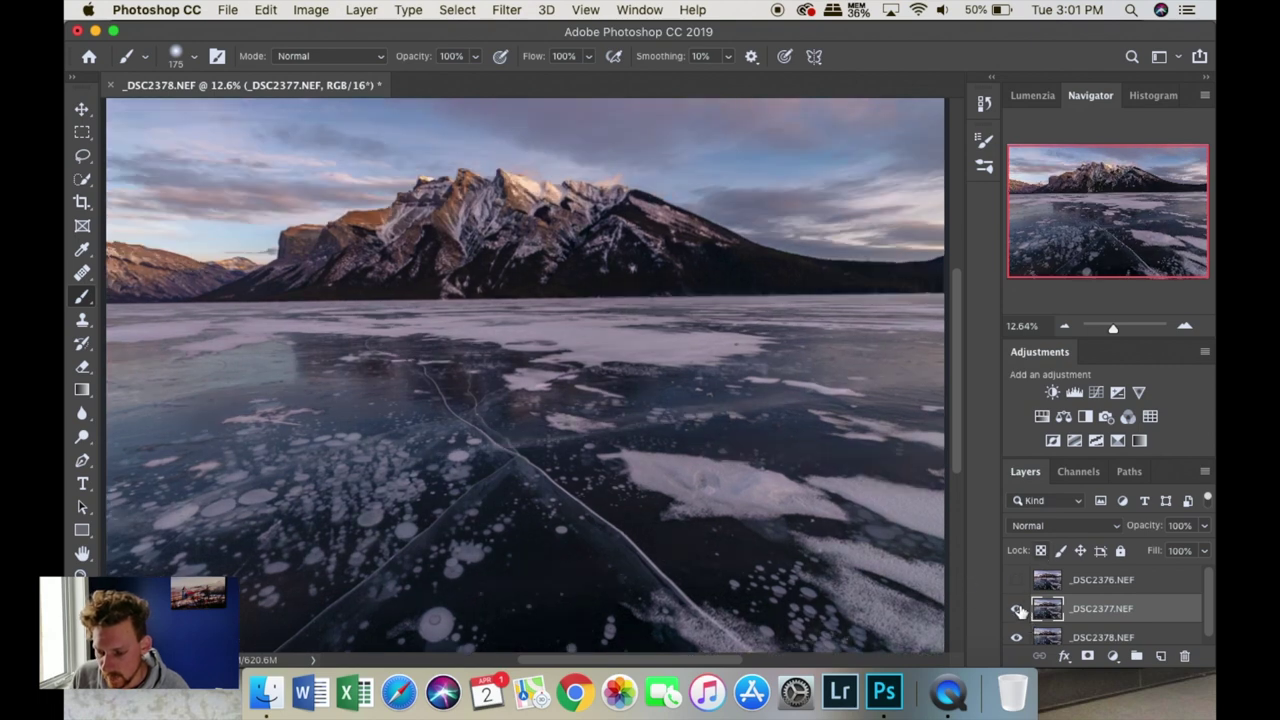
{"action": "left_click", "coordinate": [1017, 610]}
{"action": "left_click", "coordinate": [1016, 608]}
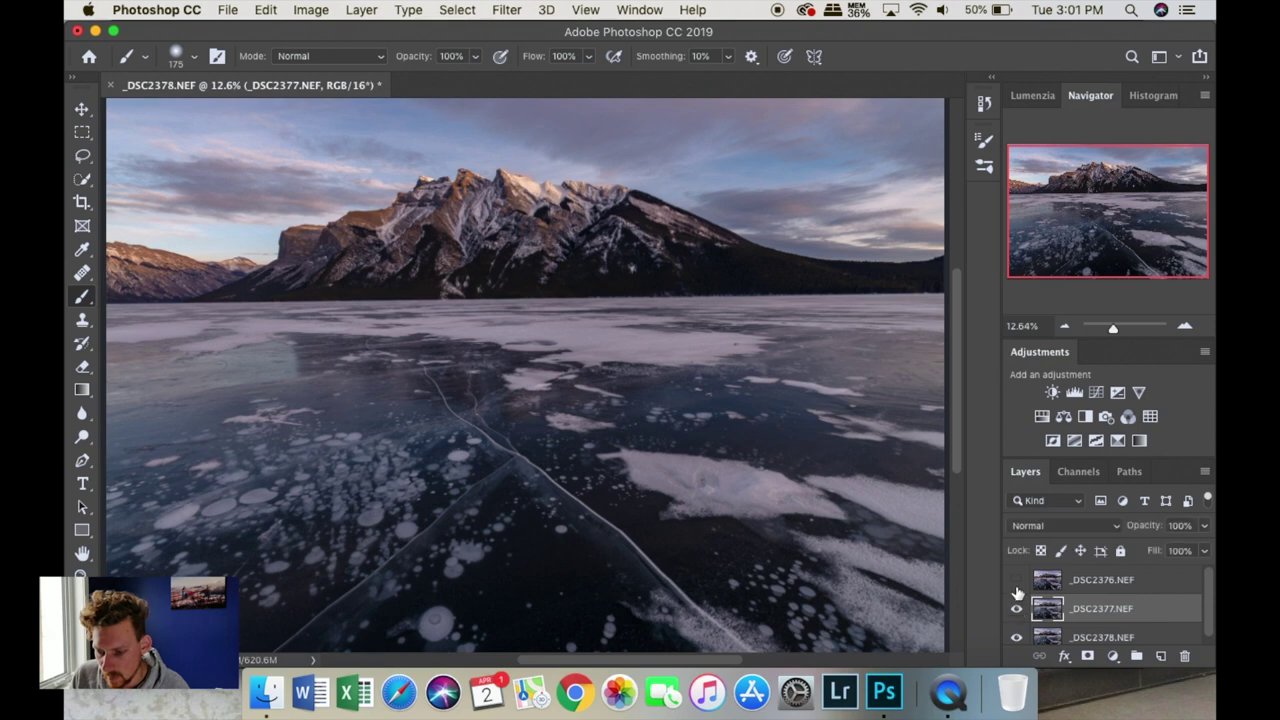
{"action": "left_click", "coordinate": [1016, 580]}
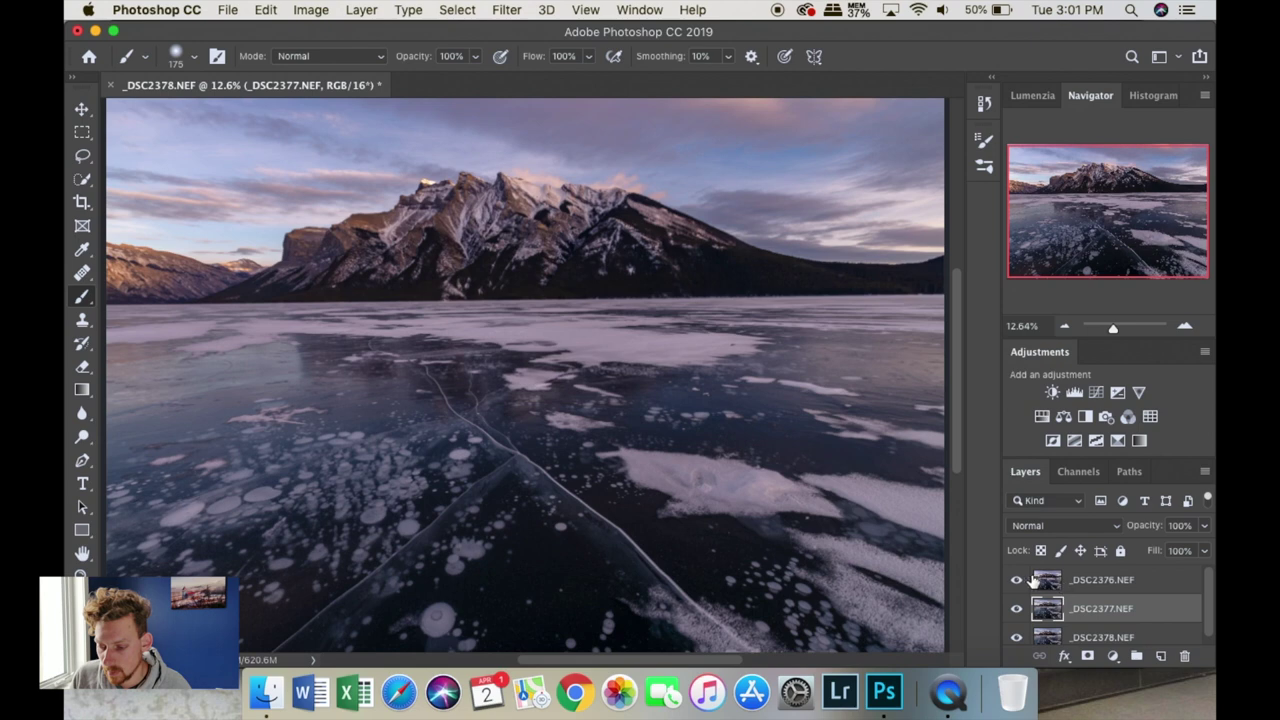
{"action": "left_click", "coordinate": [1018, 580]}
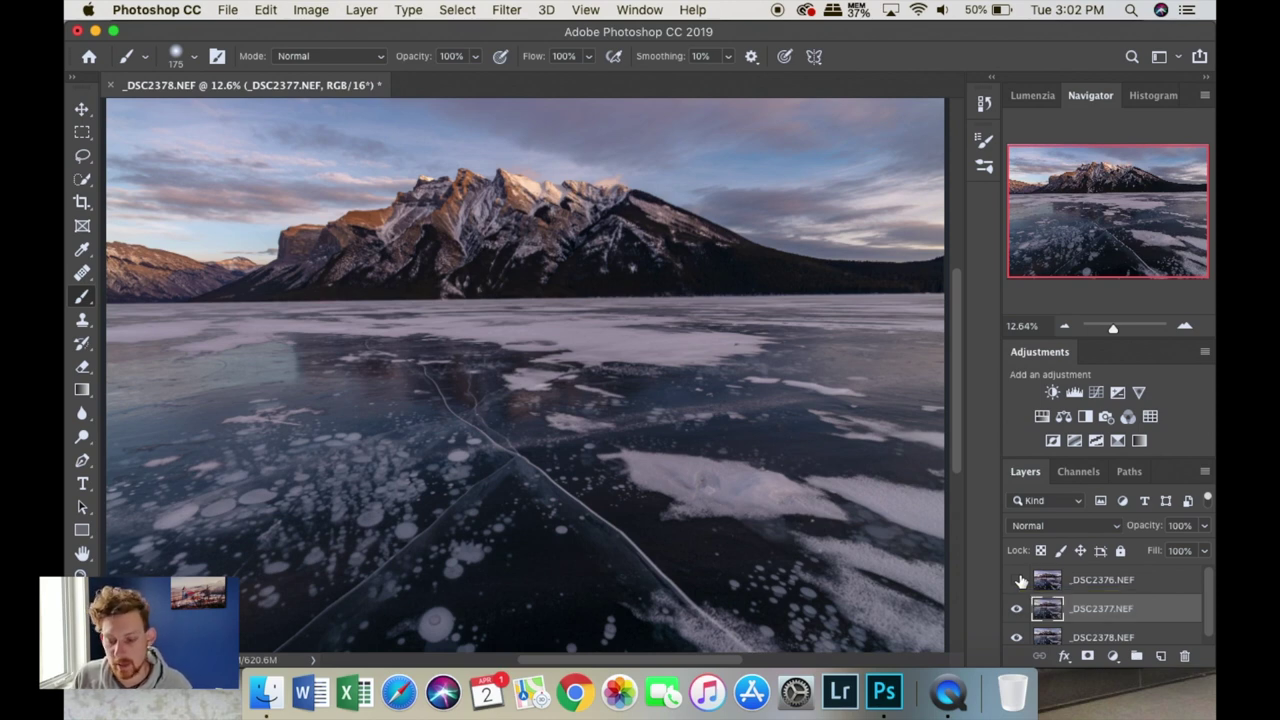
{"action": "left_click", "coordinate": [1017, 580]}
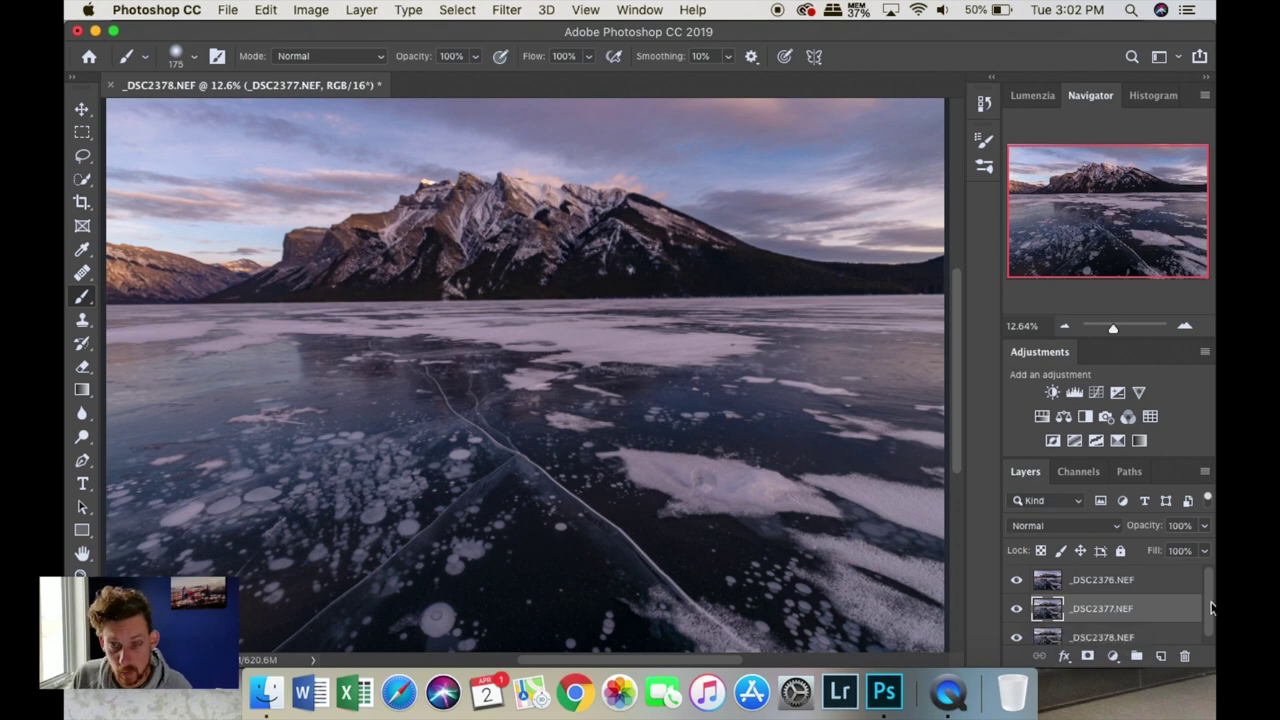
{"action": "left_click", "coordinate": [1015, 582]}
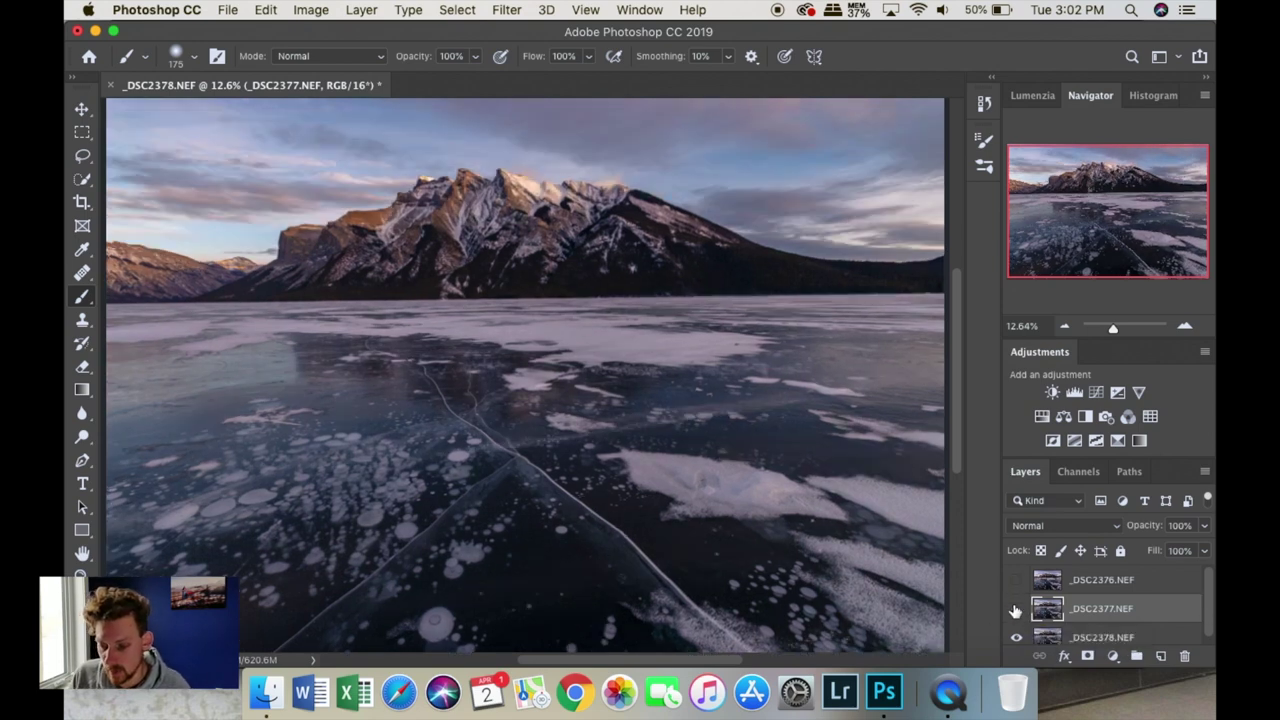
{"action": "left_click", "coordinate": [1015, 580]}
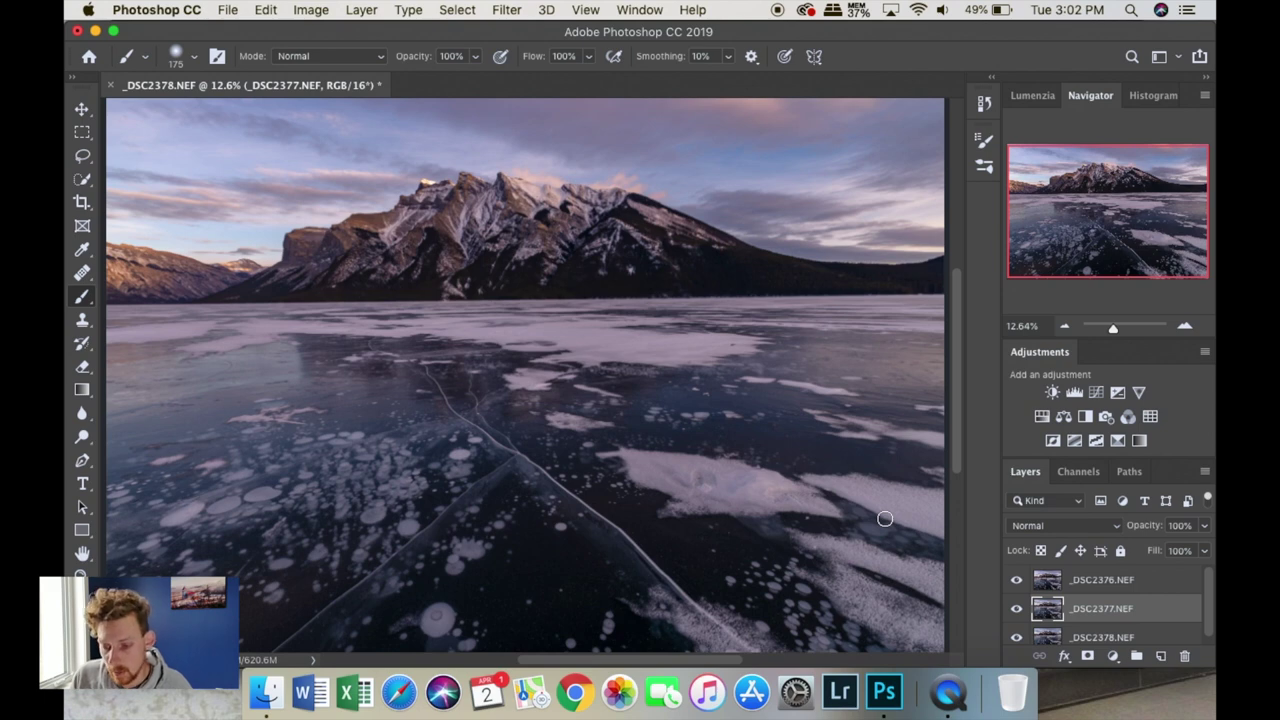
Select all three exposure layers from _DSC2376 down to _DSC2378
{"action": "left_click", "coordinate": [1110, 584]}
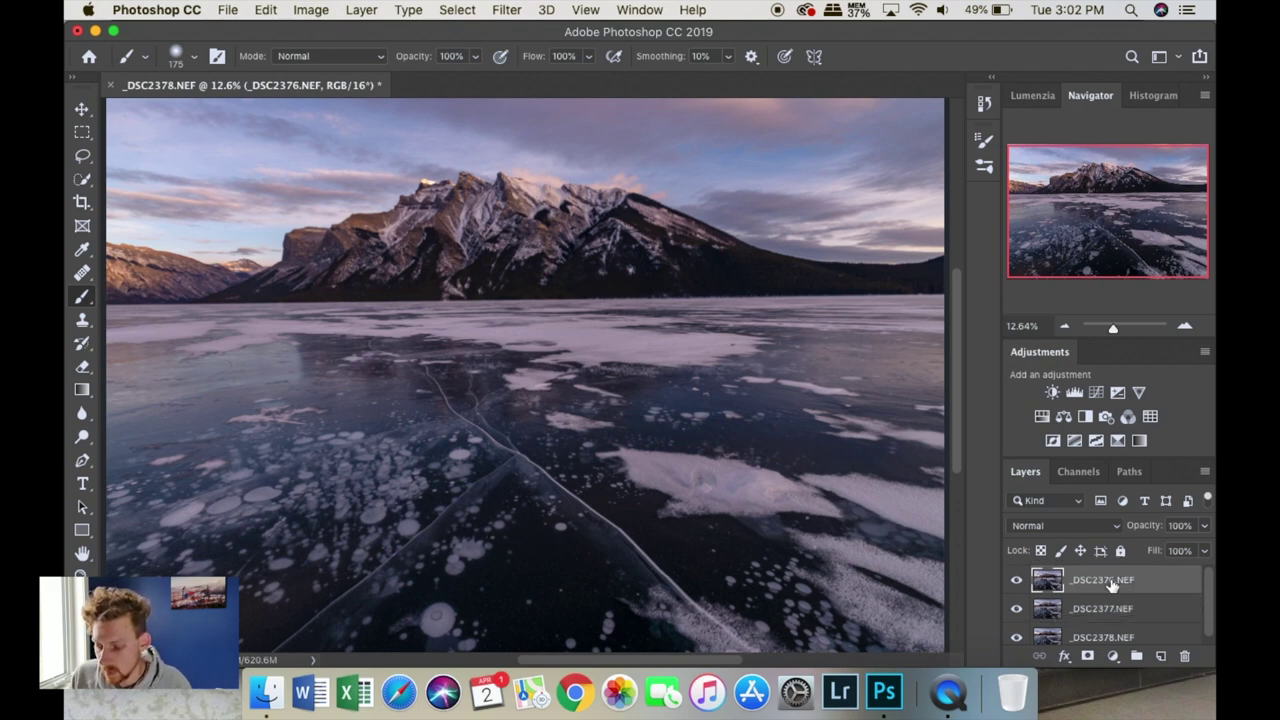
{"action": "left_click", "coordinate": [1123, 637], "text": "shift"}
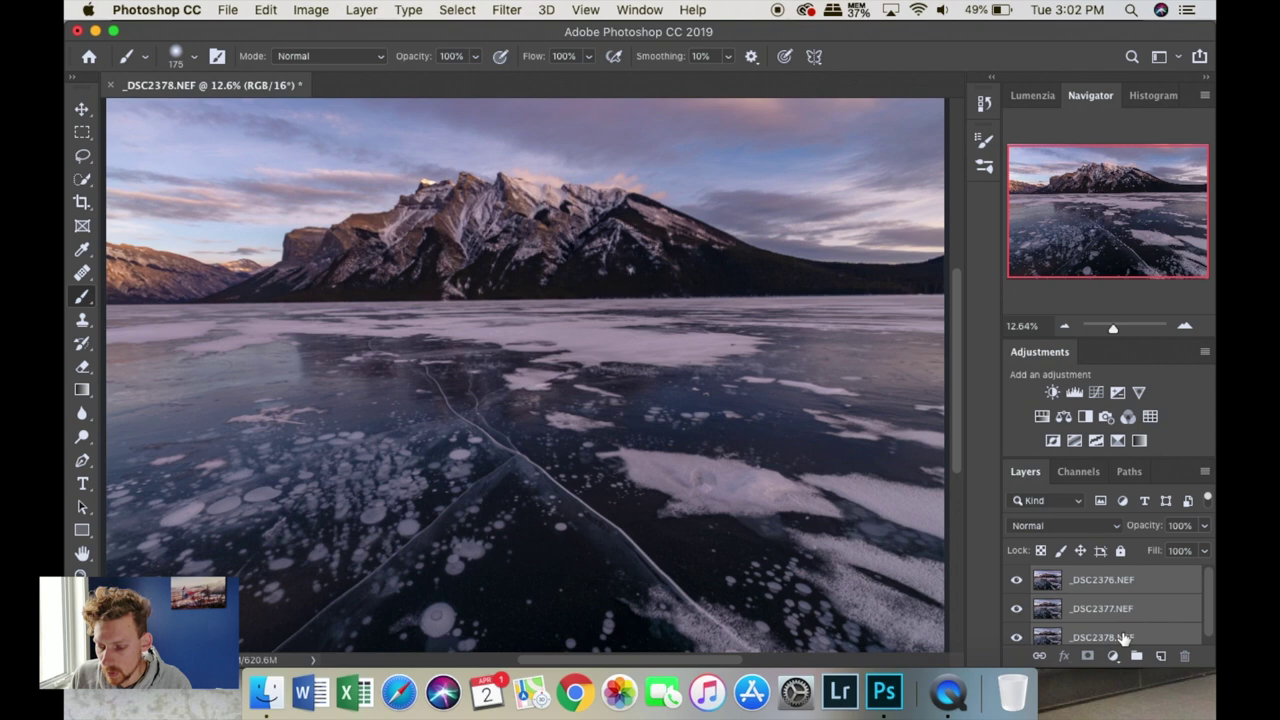
{"action": "left_click", "coordinate": [267, 10]}
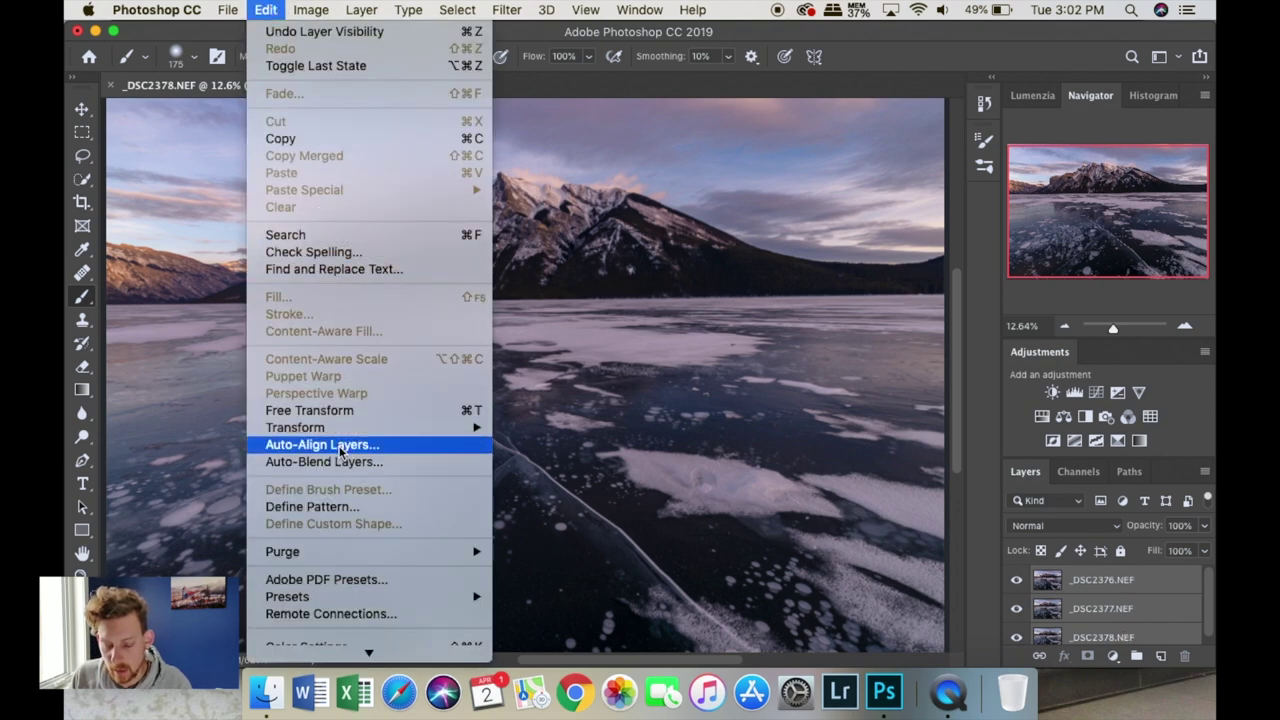
Run Edit > Auto-Align Layers with Projection set to Auto
{"action": "left_click", "coordinate": [340, 446]}
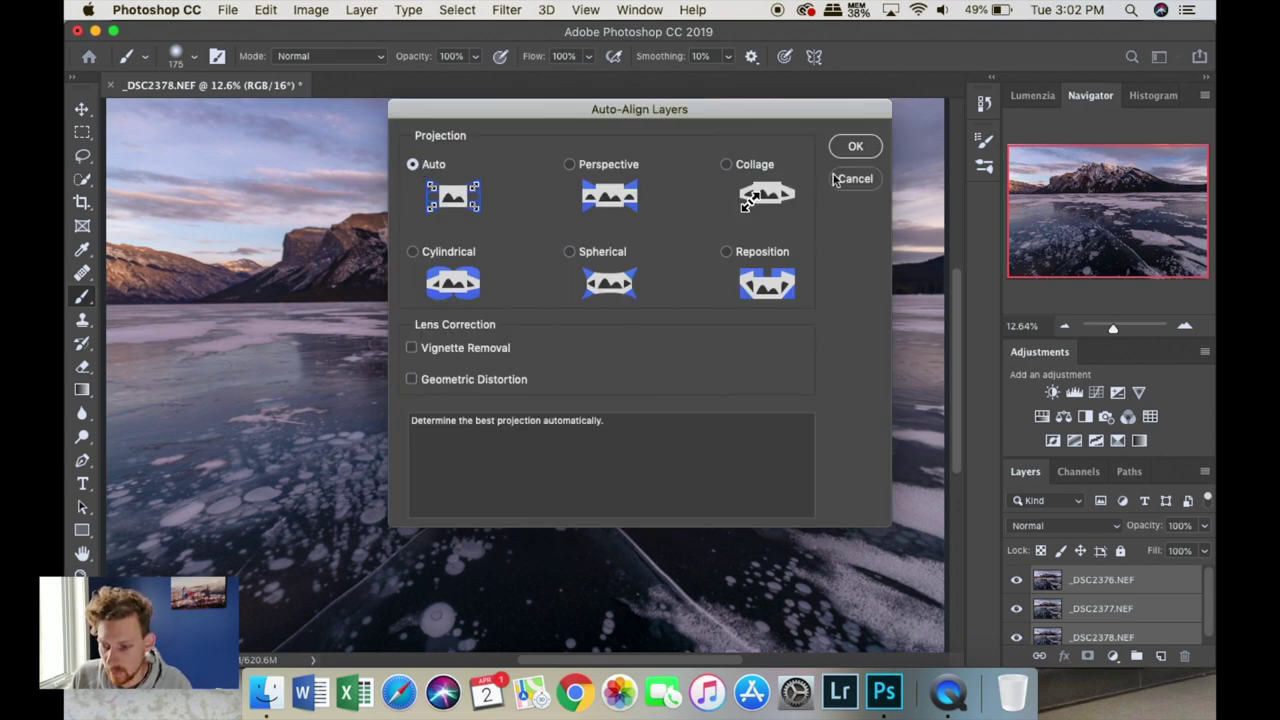
{"action": "left_click", "coordinate": [855, 146]}
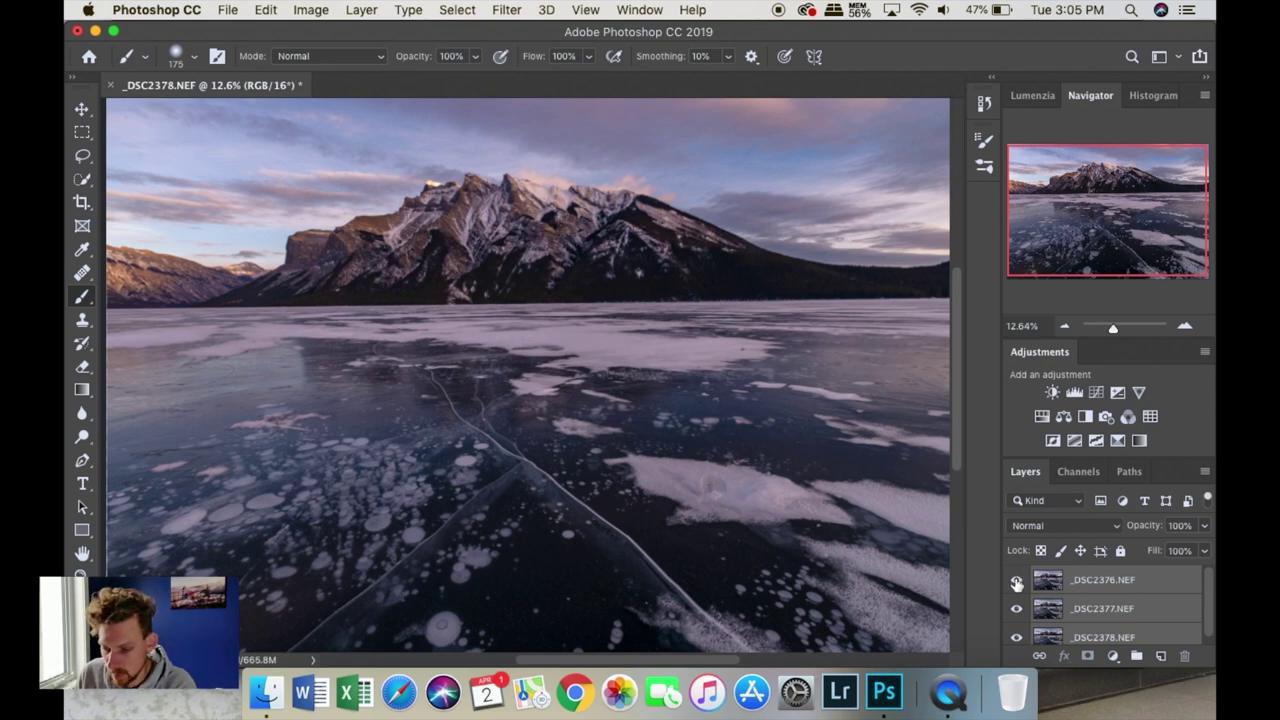
{"action": "left_click", "coordinate": [1016, 580]}
{"action": "left_click", "coordinate": [1016, 581]}
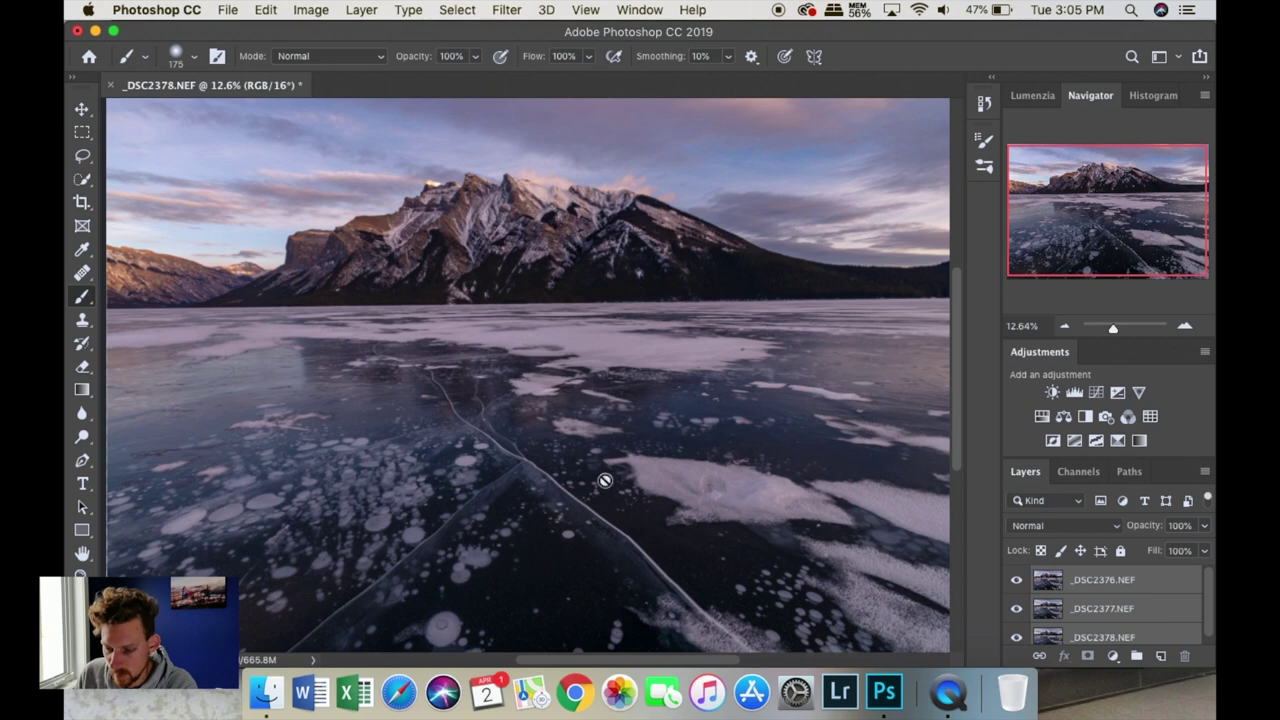
{"action": "left_click", "coordinate": [1018, 582]}
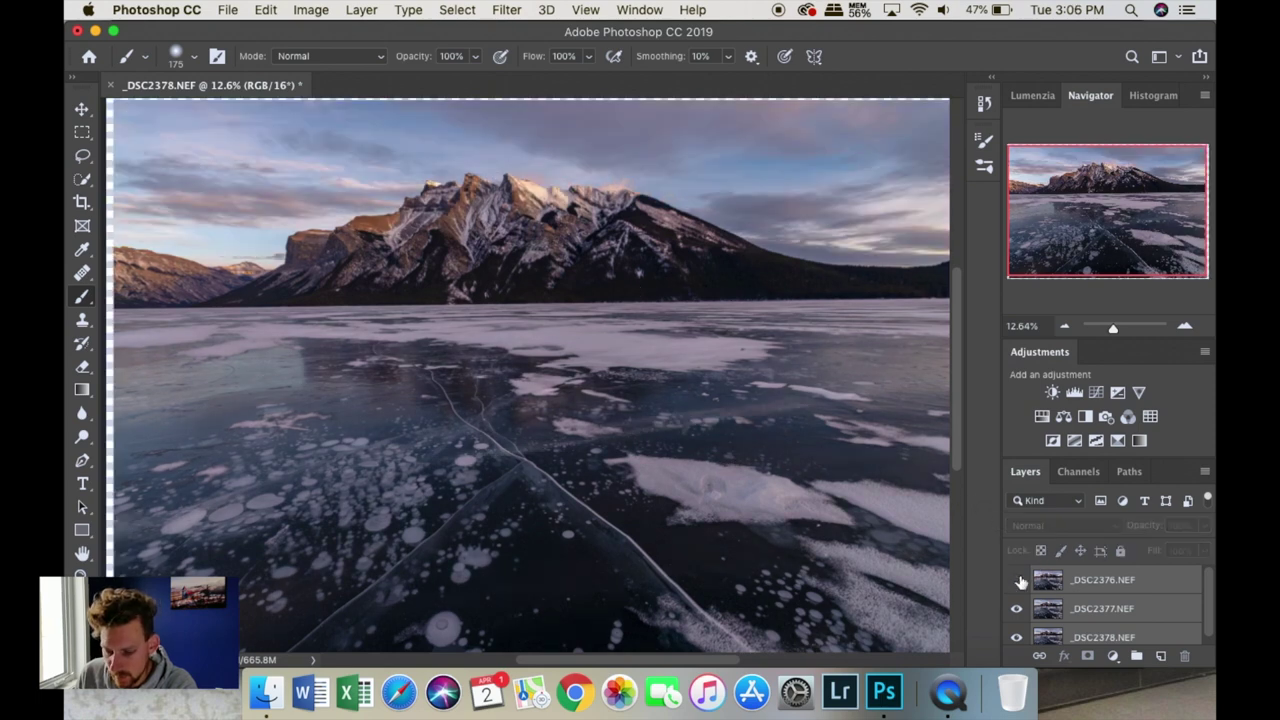
{"action": "left_click", "coordinate": [1016, 607]}
{"action": "left_click", "coordinate": [1016, 581]}
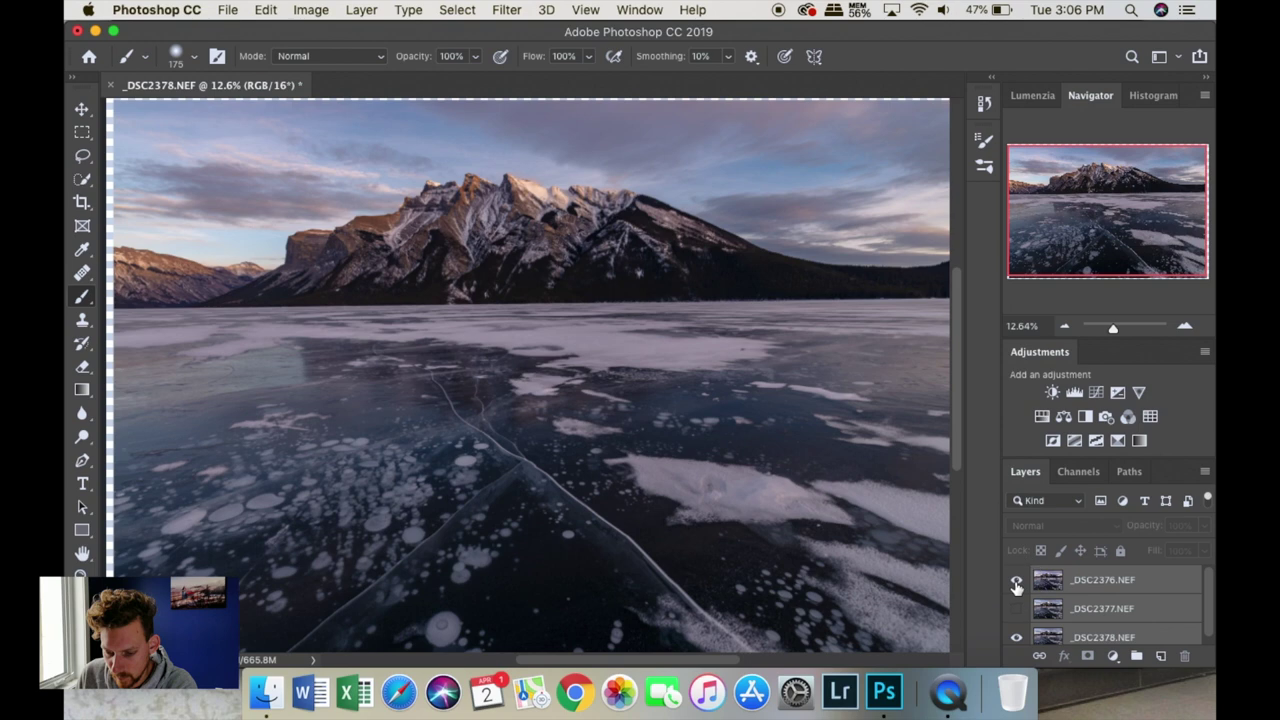
{"action": "left_click", "coordinate": [1016, 607]}
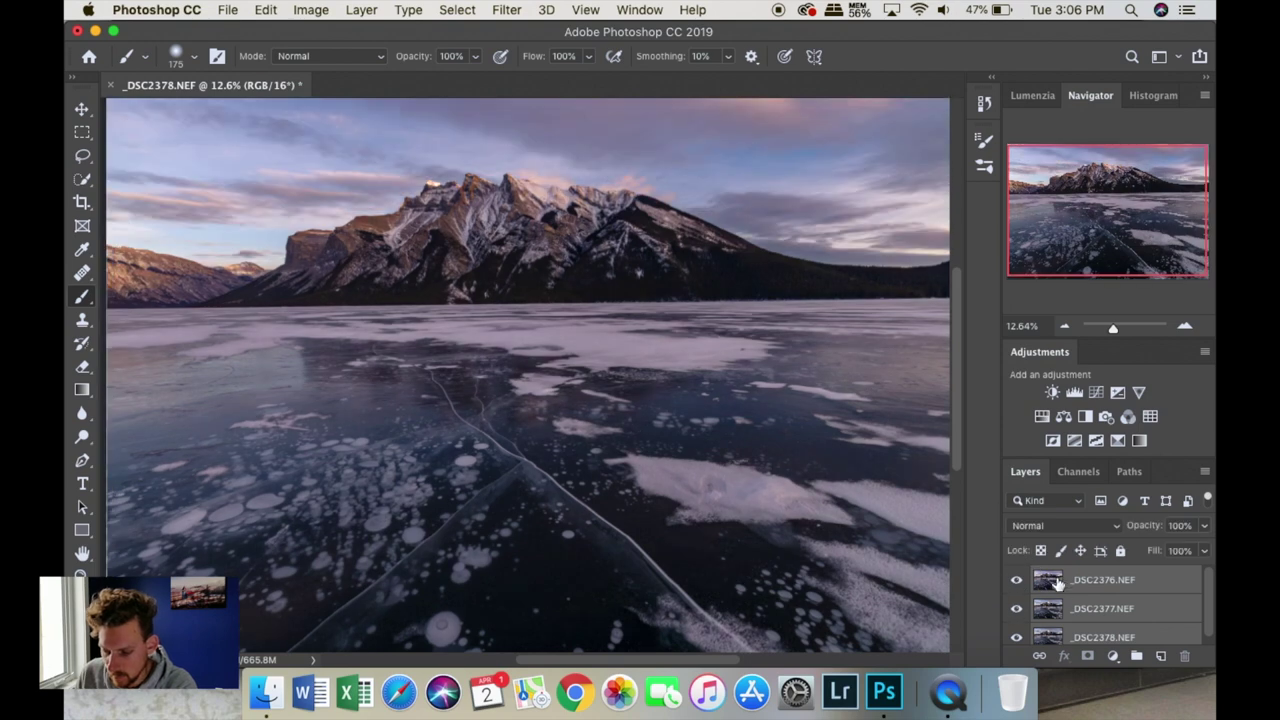
{"action": "left_click", "coordinate": [1060, 583]}
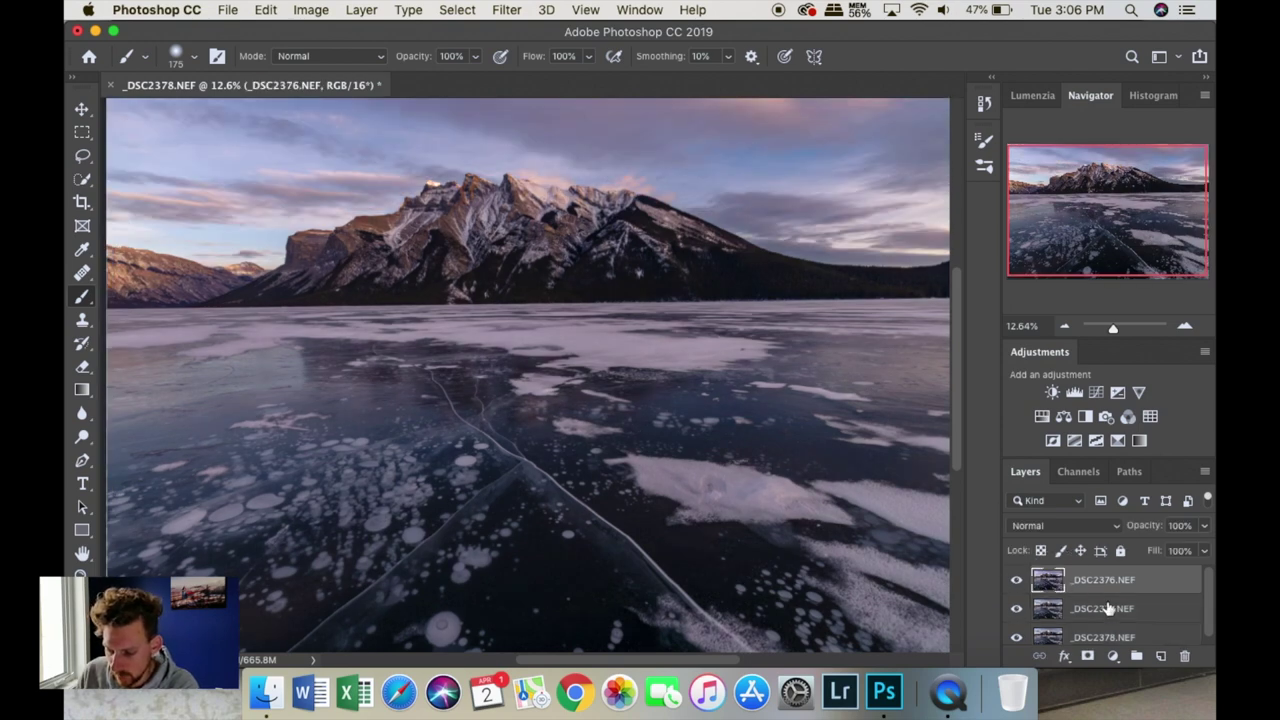
{"action": "left_click", "coordinate": [1045, 527]}
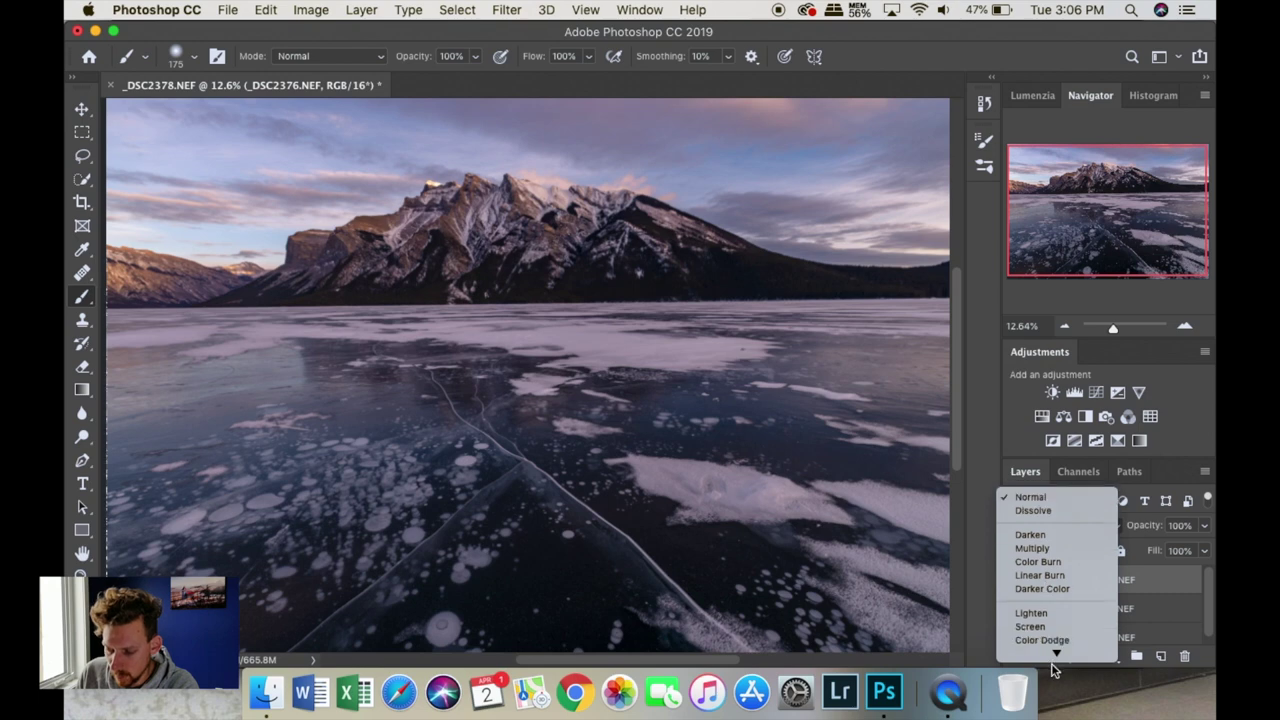
{"action": "mouse_move", "coordinate": [1054, 662]}
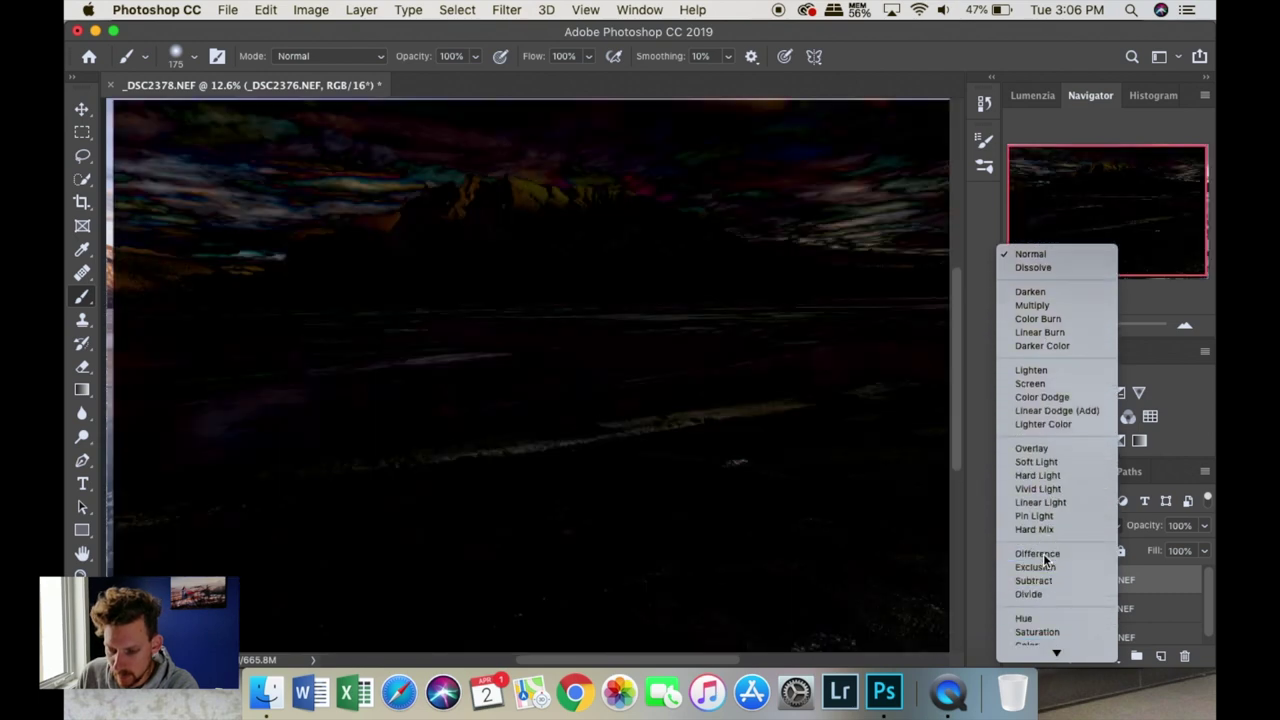
{"action": "left_click", "coordinate": [1037, 554]}
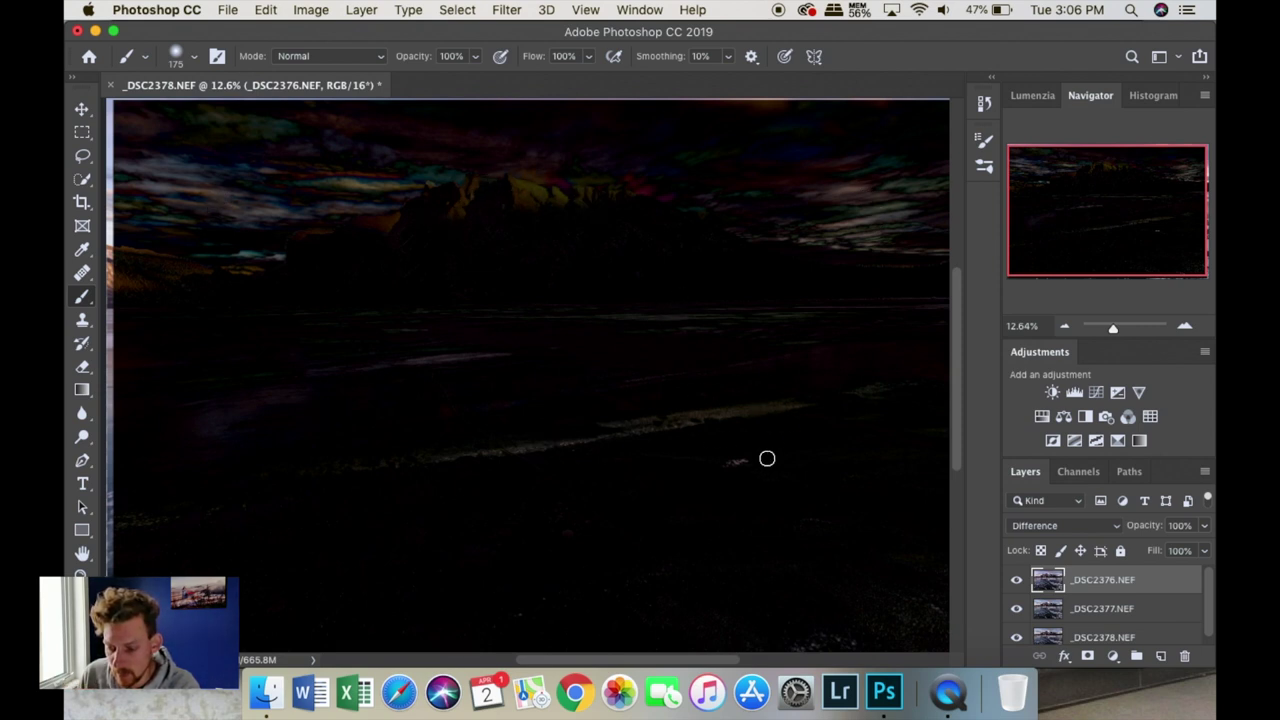
{"action": "left_click", "coordinate": [1014, 608]}
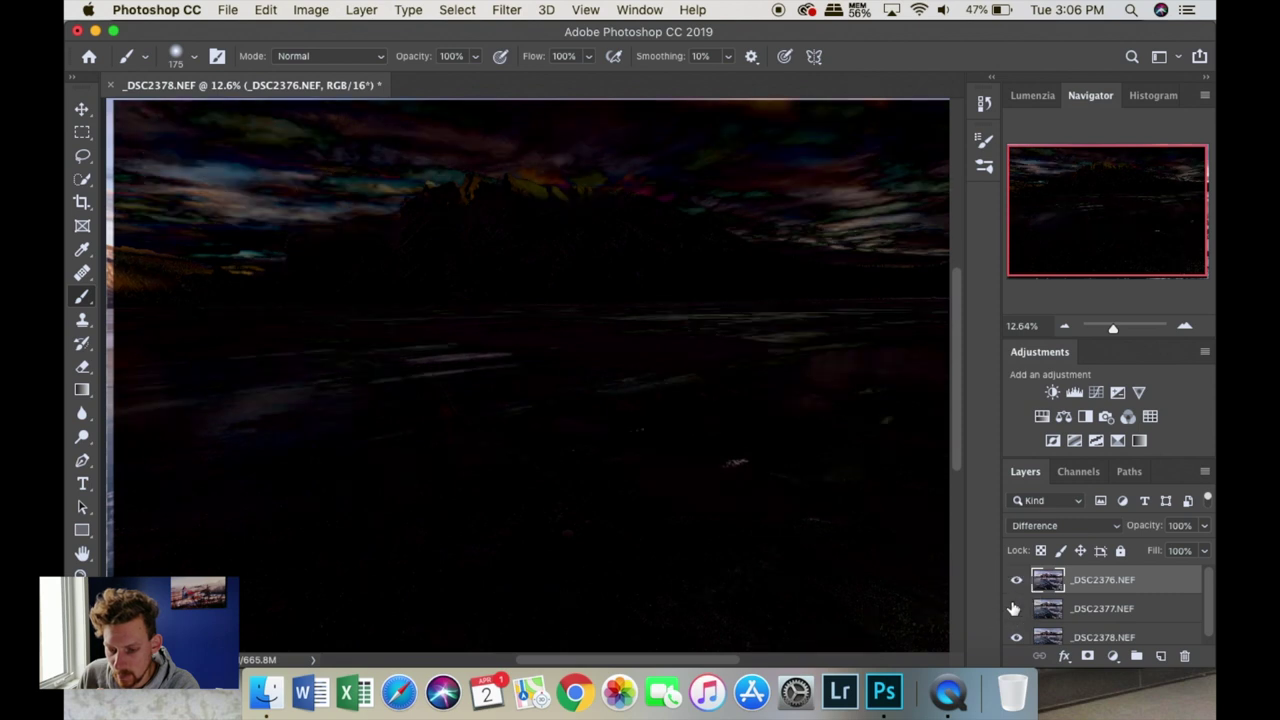
{"action": "left_click", "coordinate": [1014, 608]}
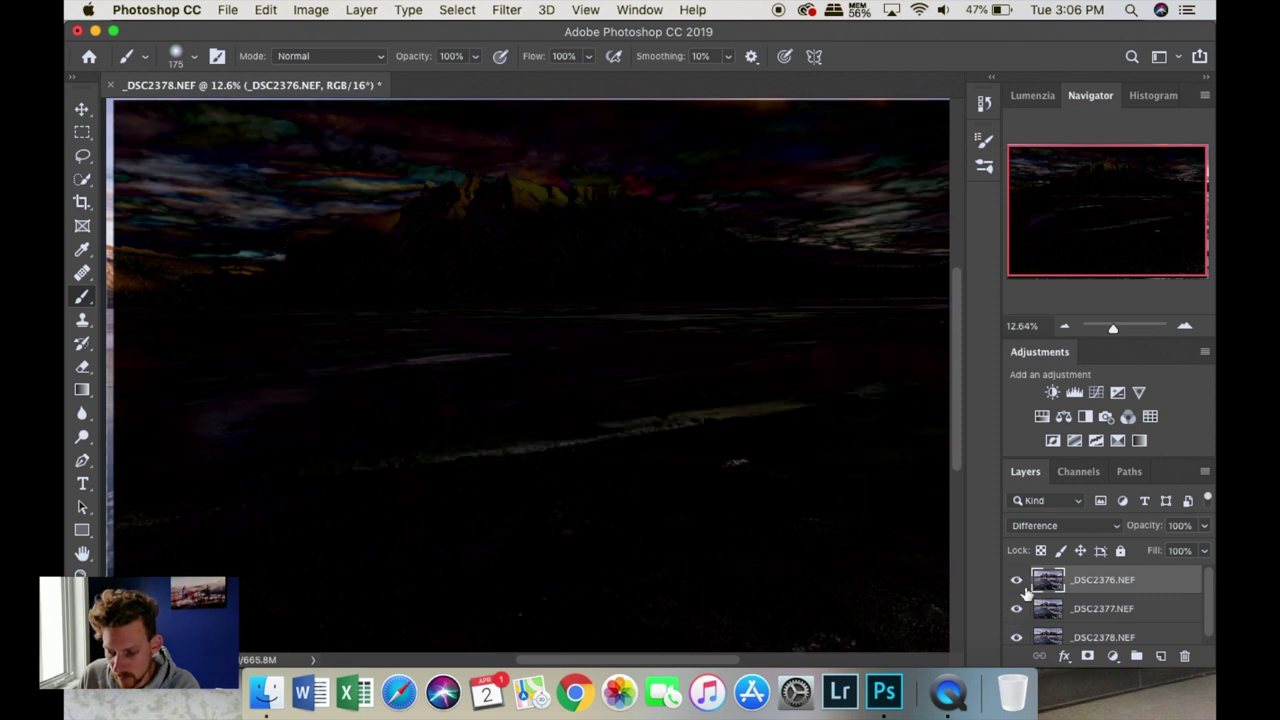
{"action": "left_click", "coordinate": [1042, 526]}
{"action": "left_click", "coordinate": [1030, 216]}
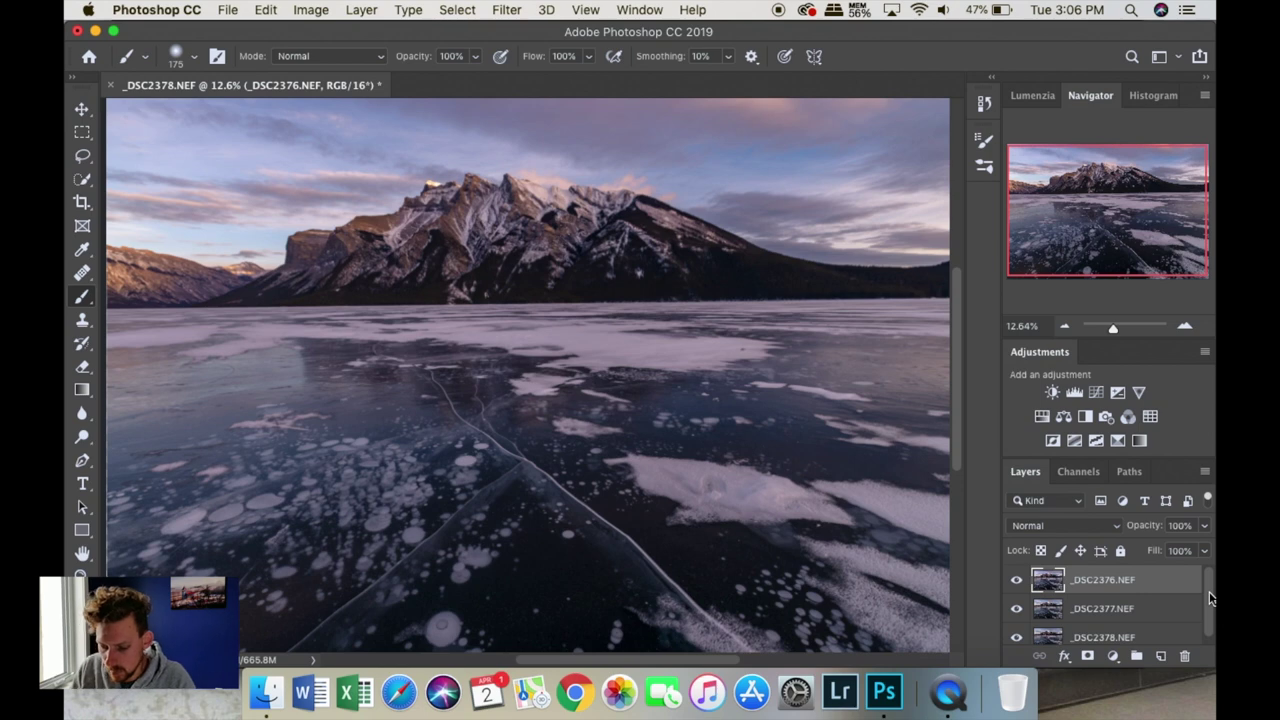
Crop the fitted image to a landscape 3:2 ratio, pulling the top-left and bottom-right corners slightly inward
{"action": "key", "text": "super+minus"}
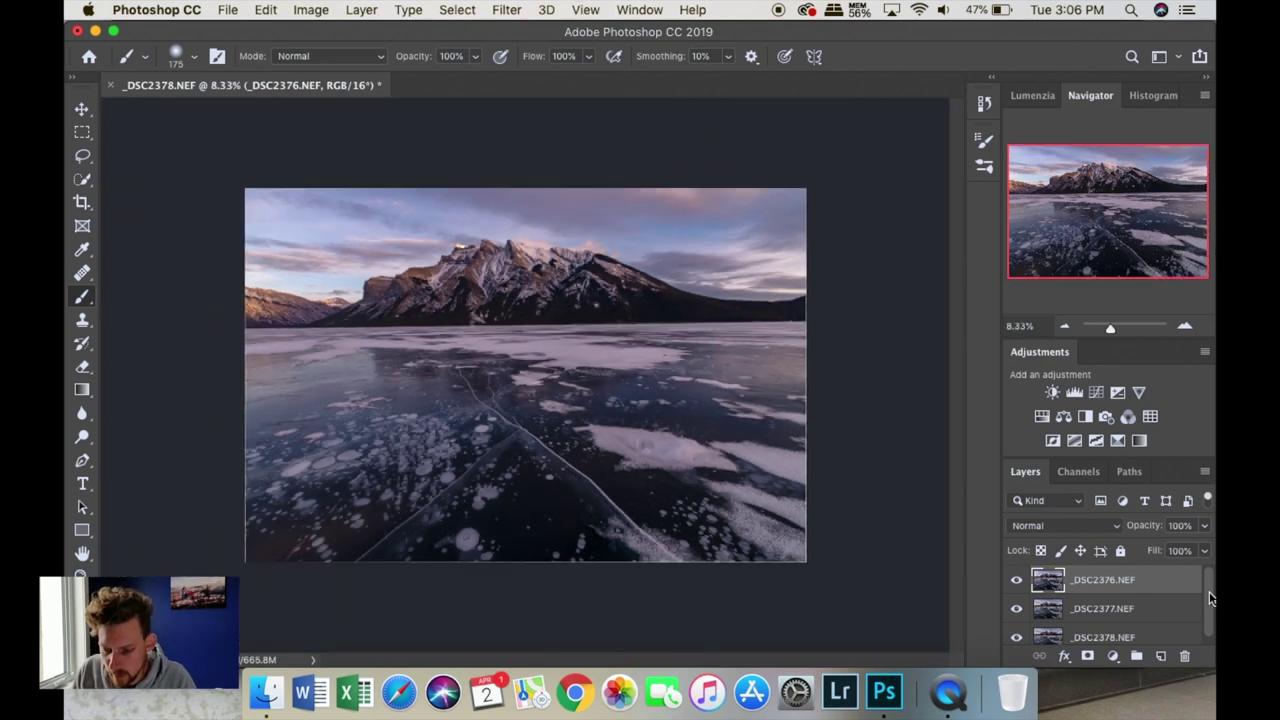
{"action": "key", "text": "super+plus"}
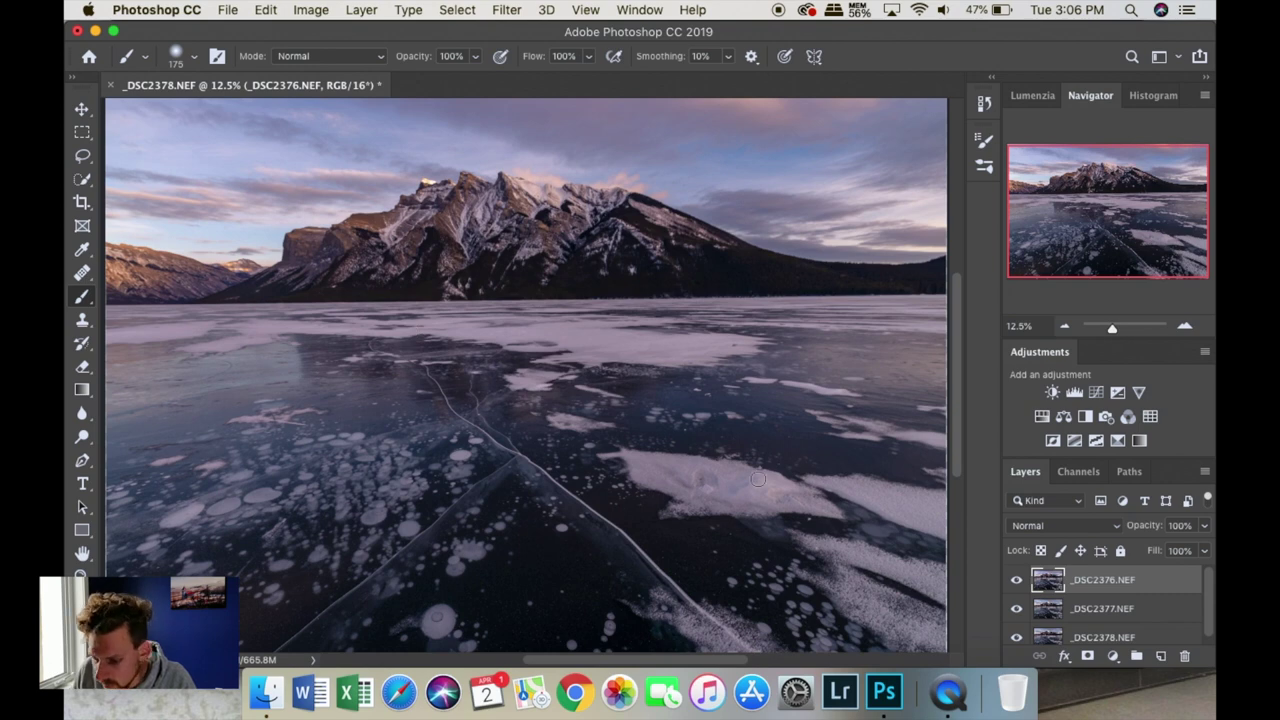
{"action": "key", "text": "super+0"}
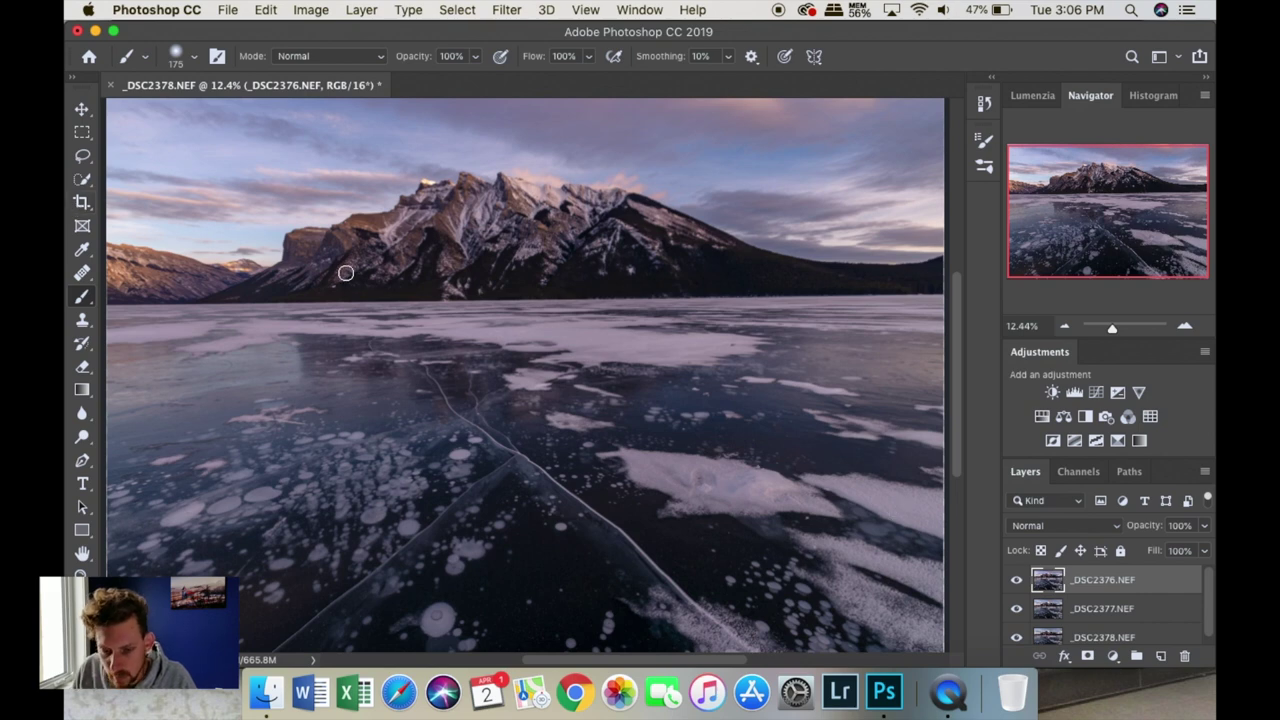
{"action": "left_click", "coordinate": [81, 208]}
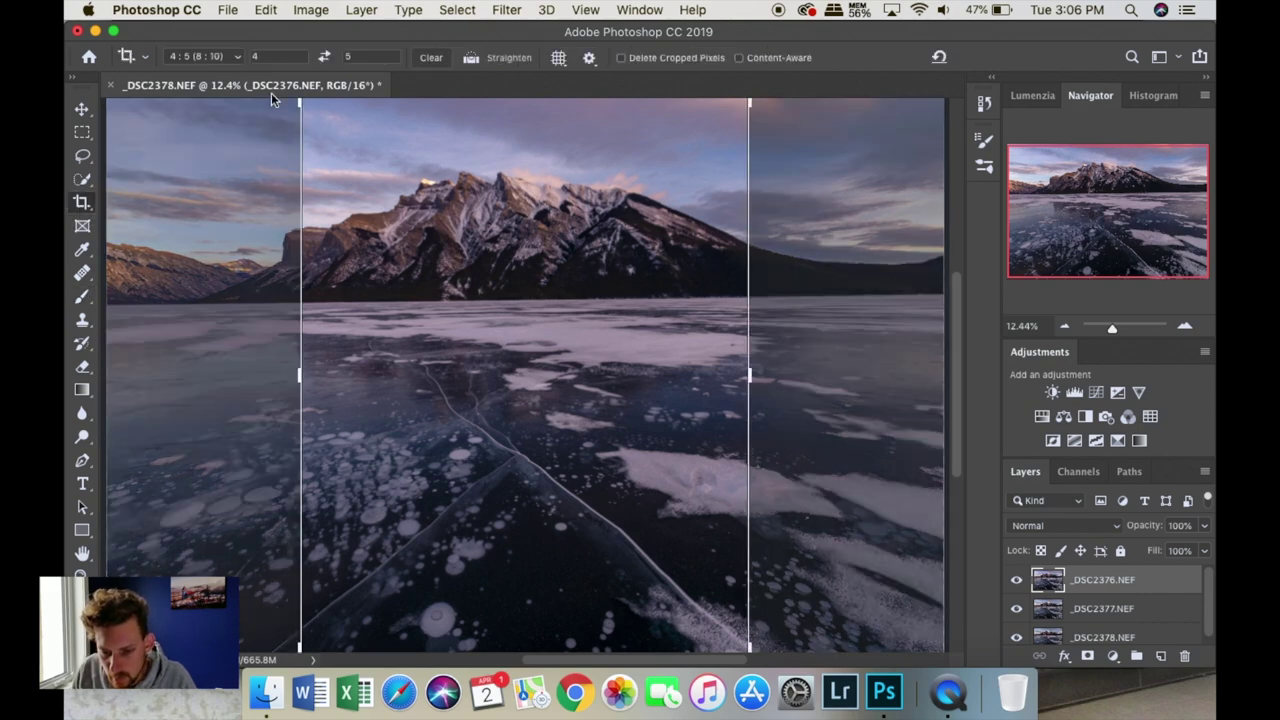
{"action": "left_click", "coordinate": [227, 55]}
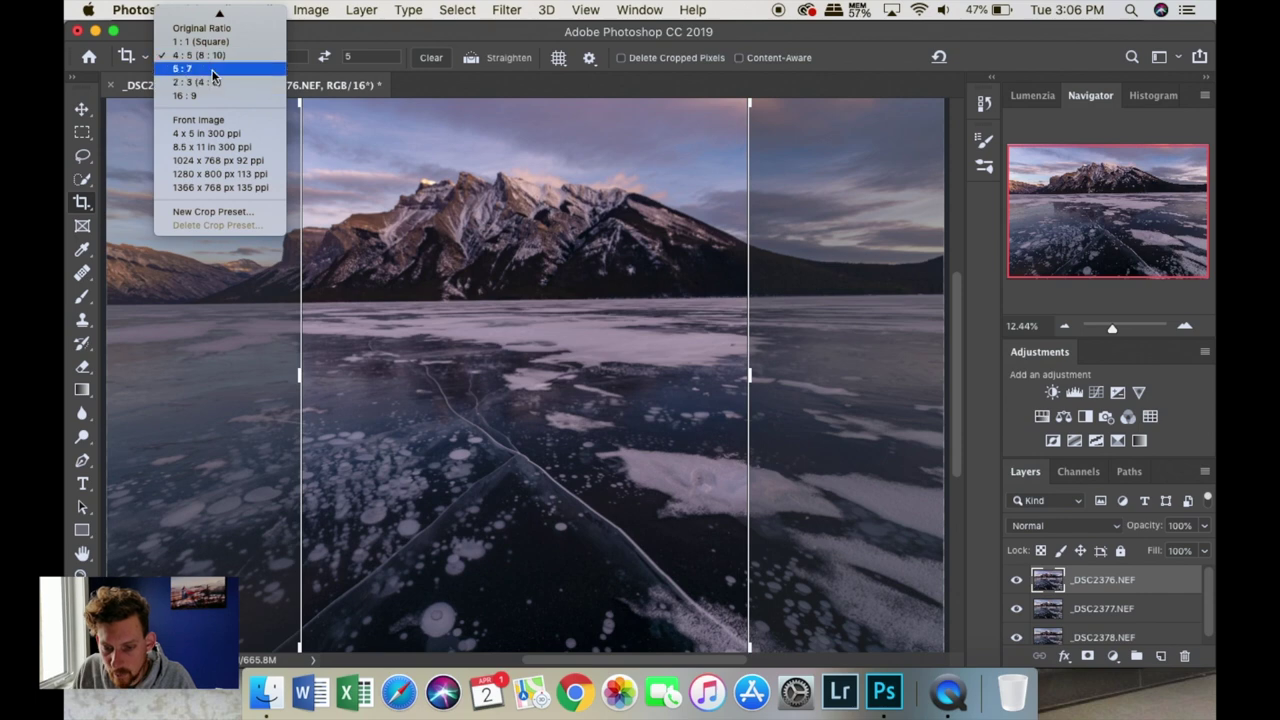
{"action": "left_click", "coordinate": [209, 83]}
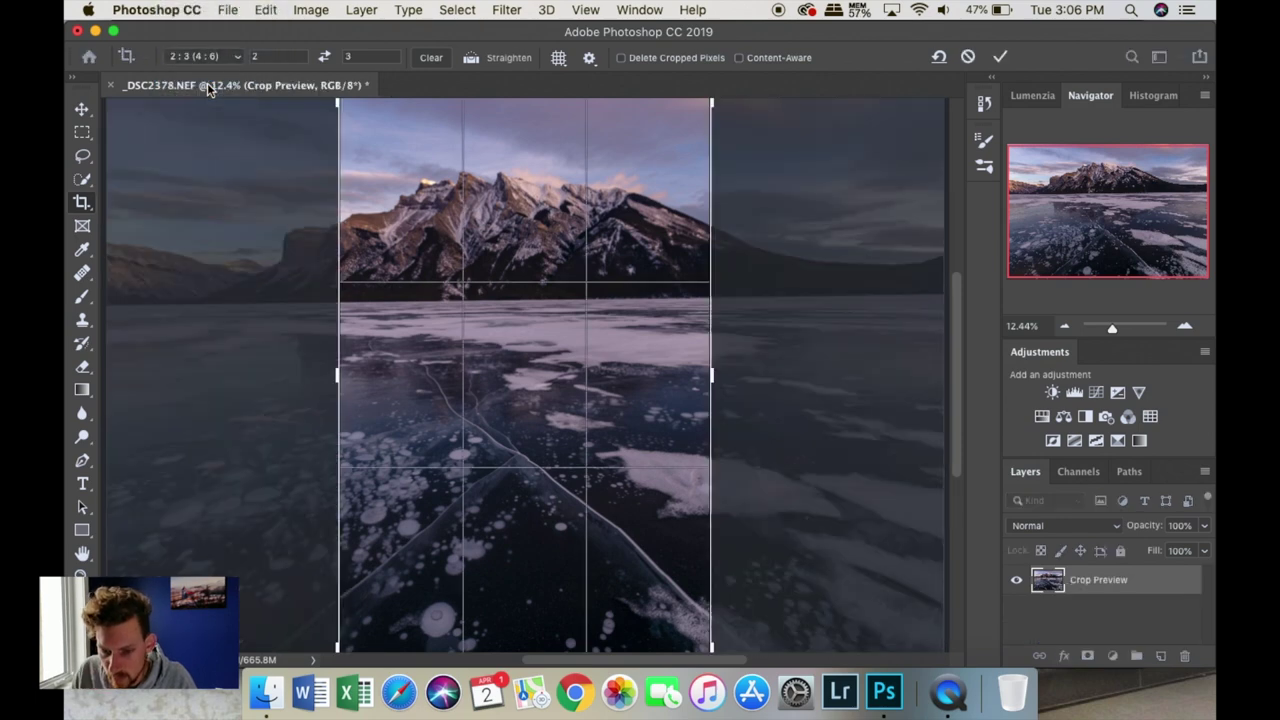
{"action": "left_click", "coordinate": [324, 57]}
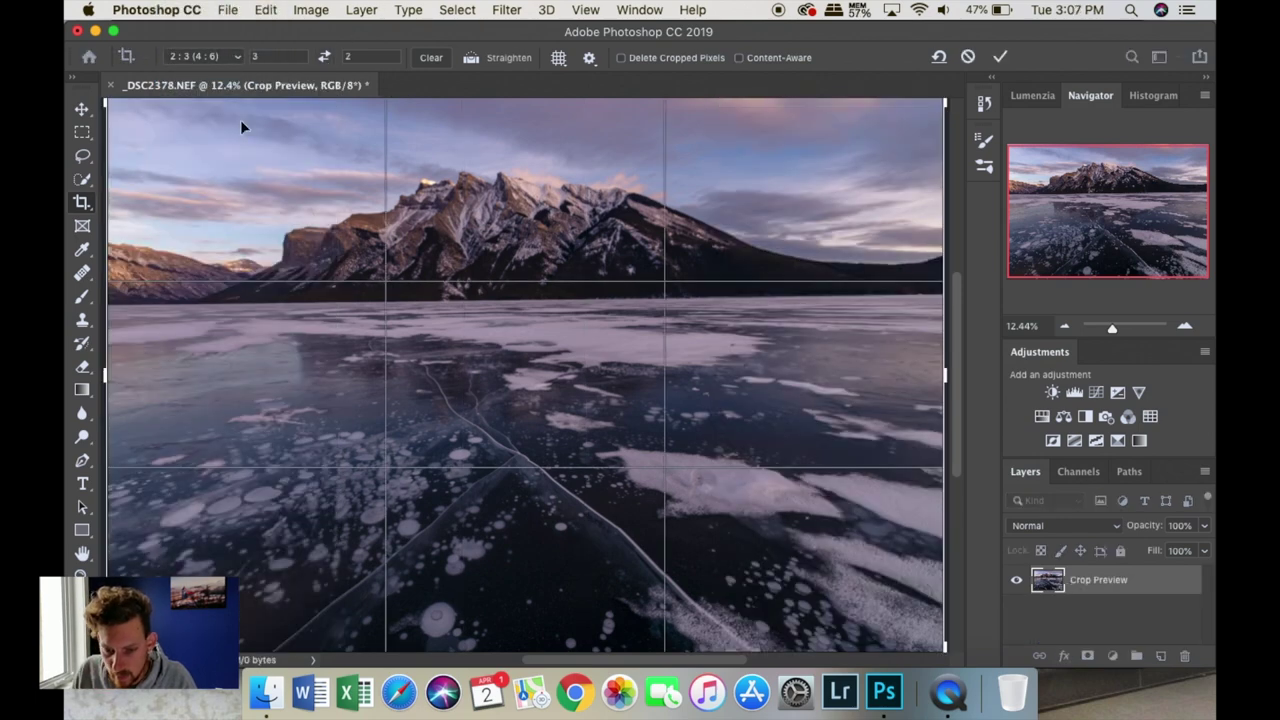
{"action": "left_click_drag", "start_coordinate": [108, 98], "coordinate": [112, 102]}
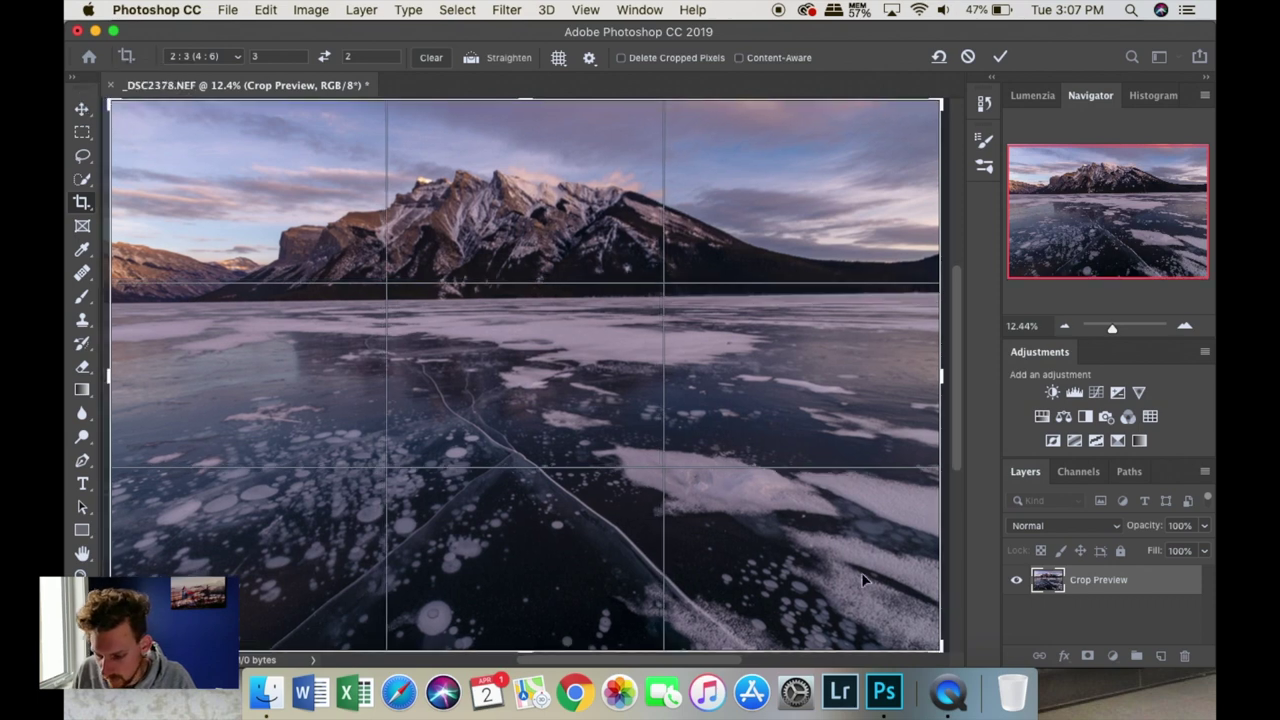
{"action": "left_click_drag", "start_coordinate": [943, 643], "coordinate": [932, 642]}
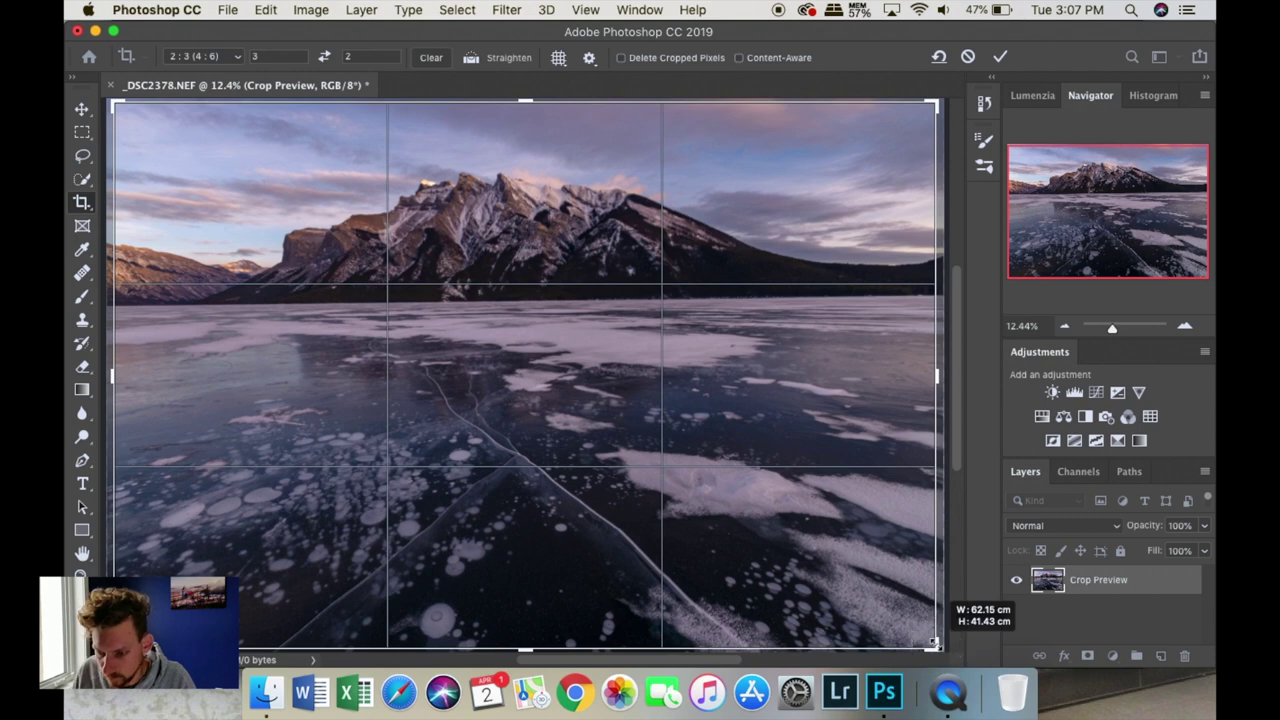
{"action": "left_click", "coordinate": [1003, 56]}
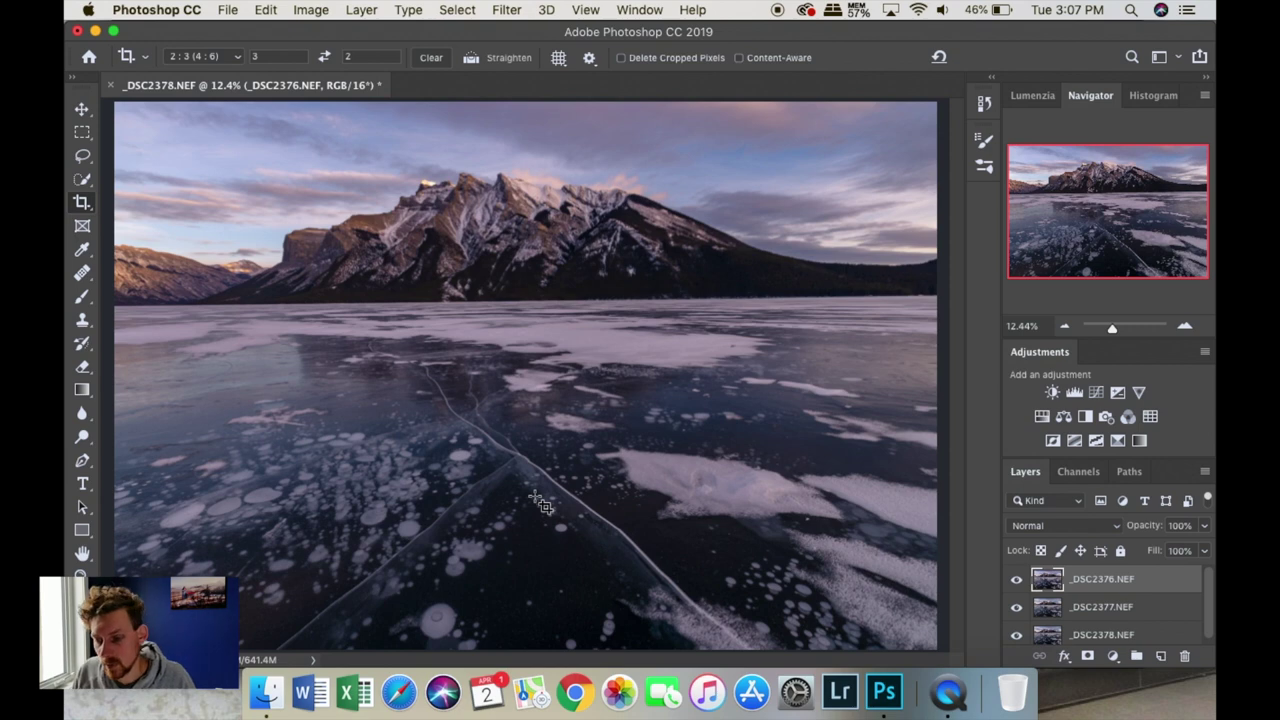
{"action": "key", "text": "b"}
{"action": "key", "text": "alt+super+a"}
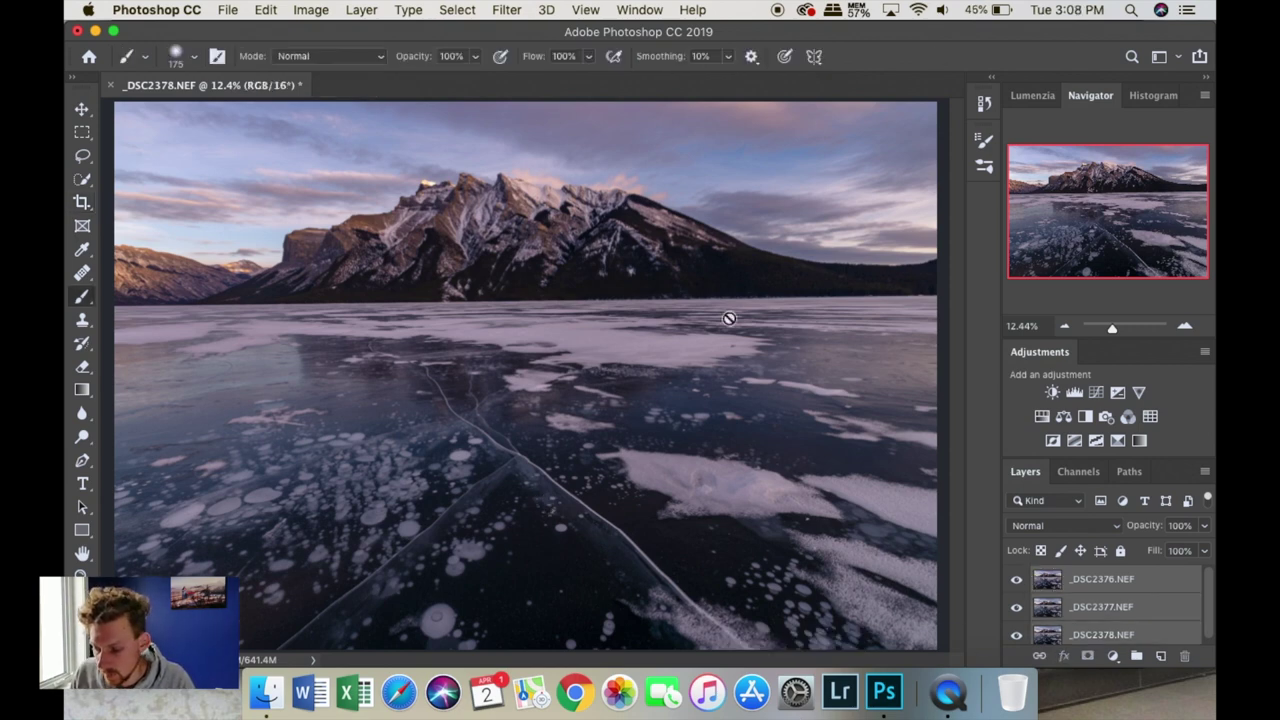
Duplicate the three exposure layers after briefly checking _DSC2376.NEF's visibility
{"action": "left_click", "coordinate": [1105, 582]}
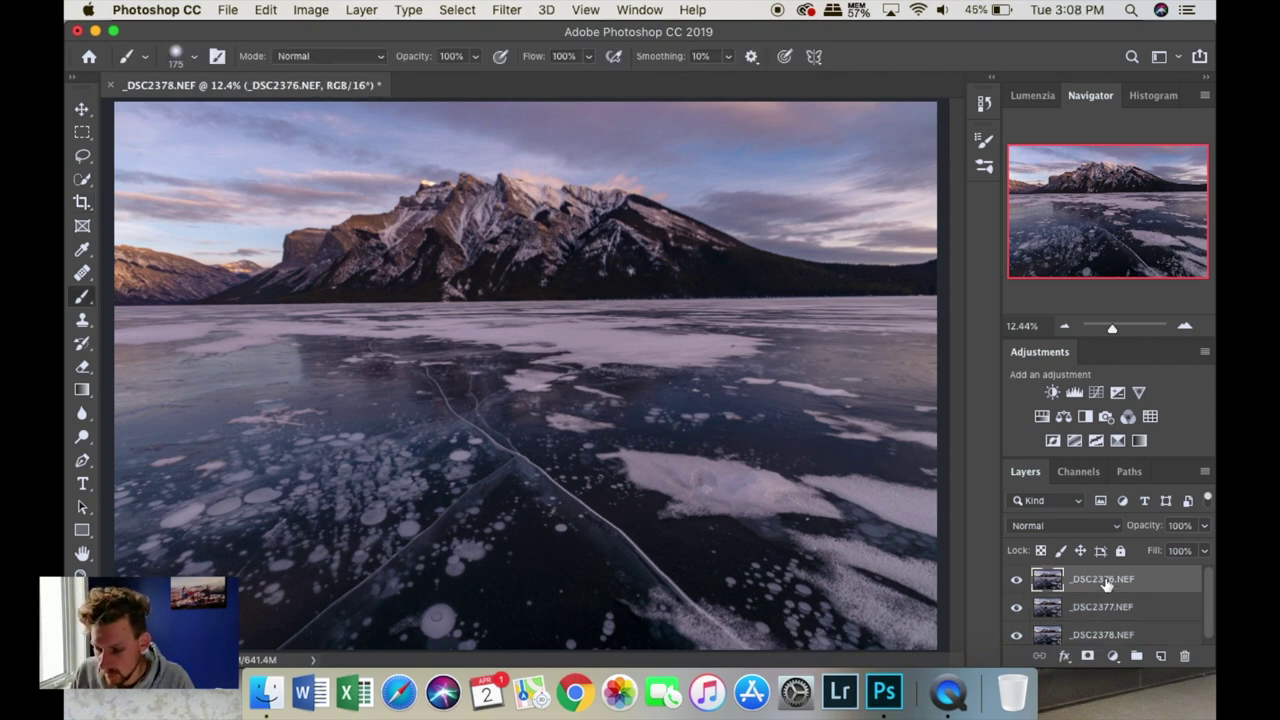
{"action": "left_click", "coordinate": [1016, 580]}
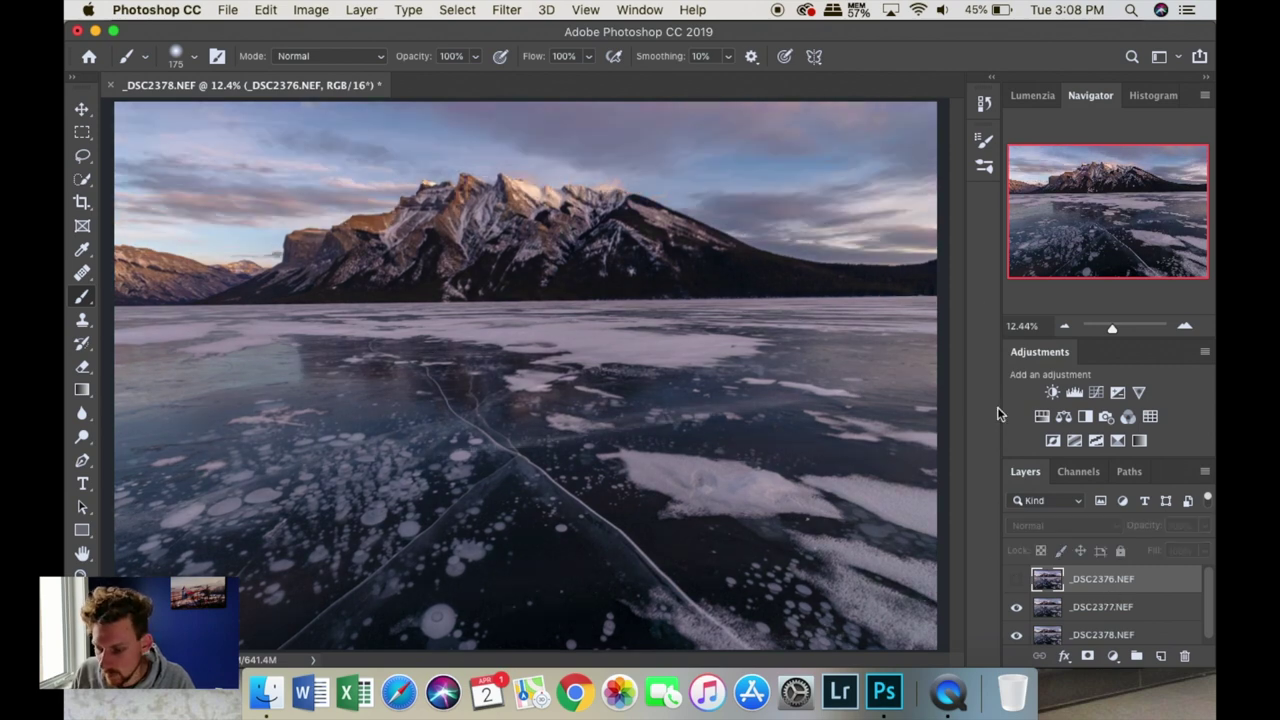
{"action": "left_click", "coordinate": [1016, 580]}
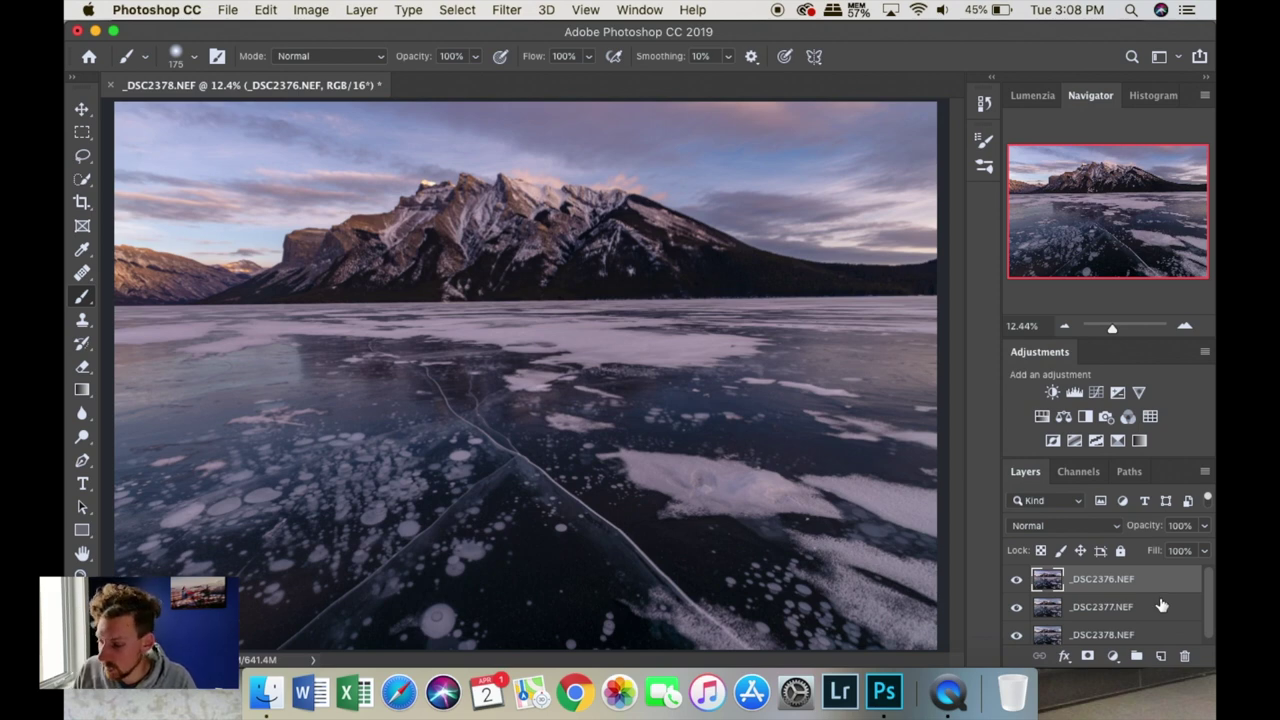
{"action": "left_click", "coordinate": [1130, 640]}
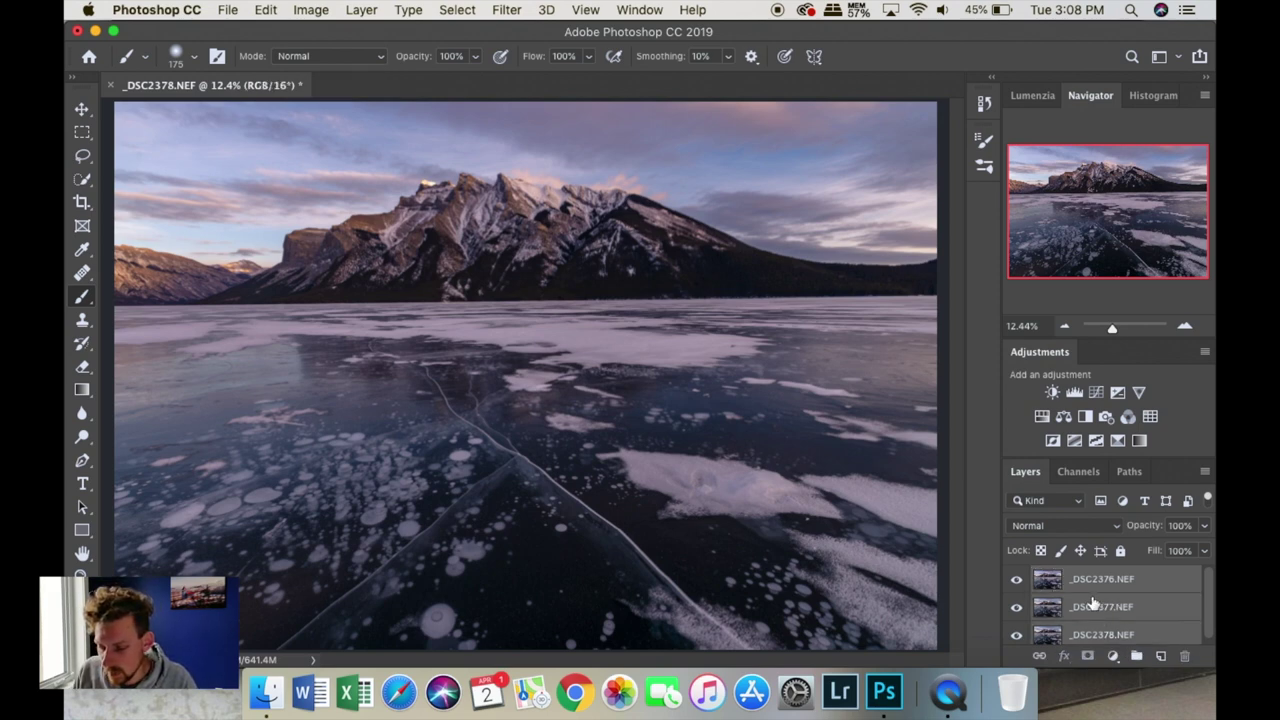
{"action": "left_click_drag", "start_coordinate": [1146, 592], "coordinate": [1163, 665]}
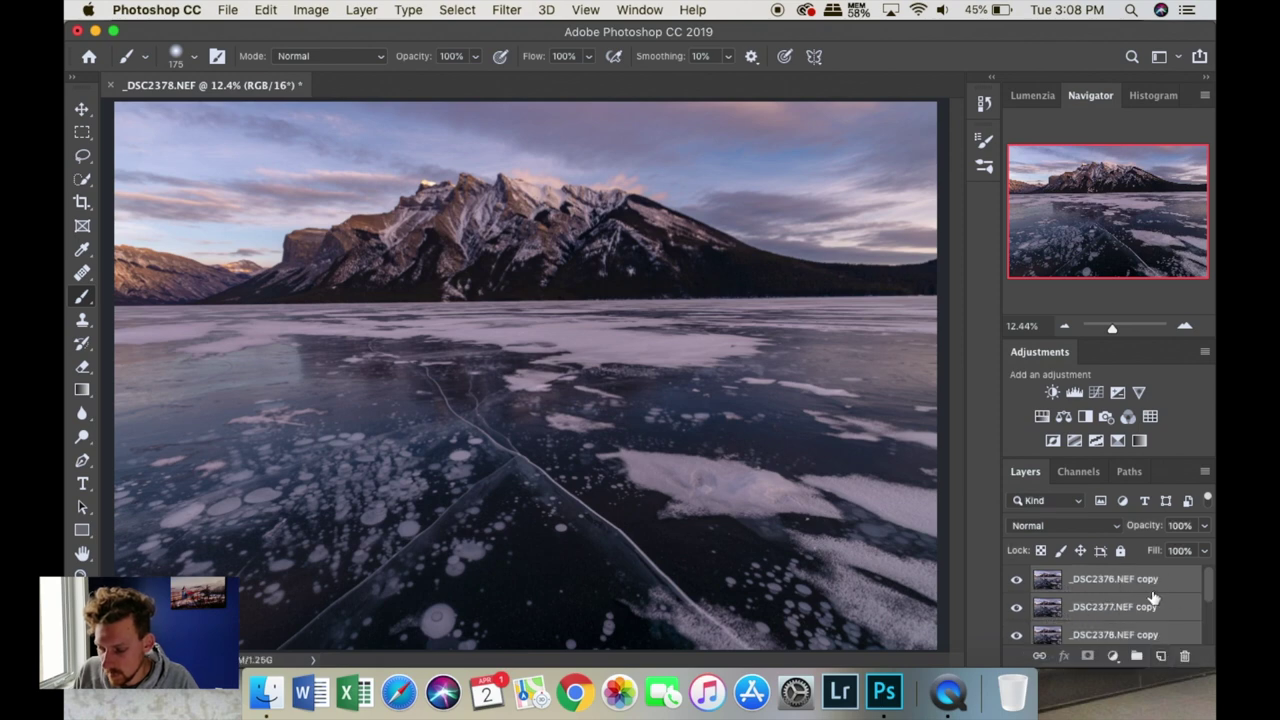
{"action": "left_click_drag", "start_coordinate": [1203, 592], "coordinate": [1207, 632]}
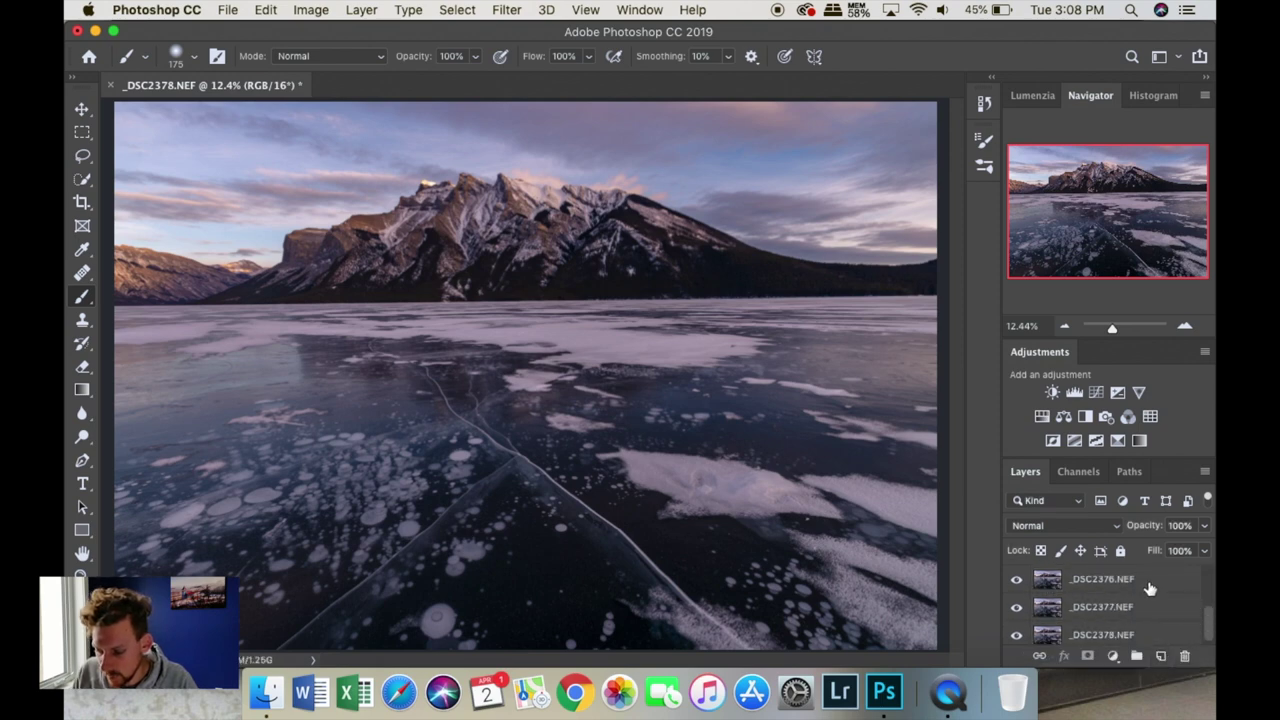
Group the three original layers into a group named 'Original' and hide it
{"action": "left_click", "coordinate": [1148, 589]}
{"action": "left_click", "coordinate": [1136, 632]}
{"action": "left_click", "coordinate": [1135, 655]}
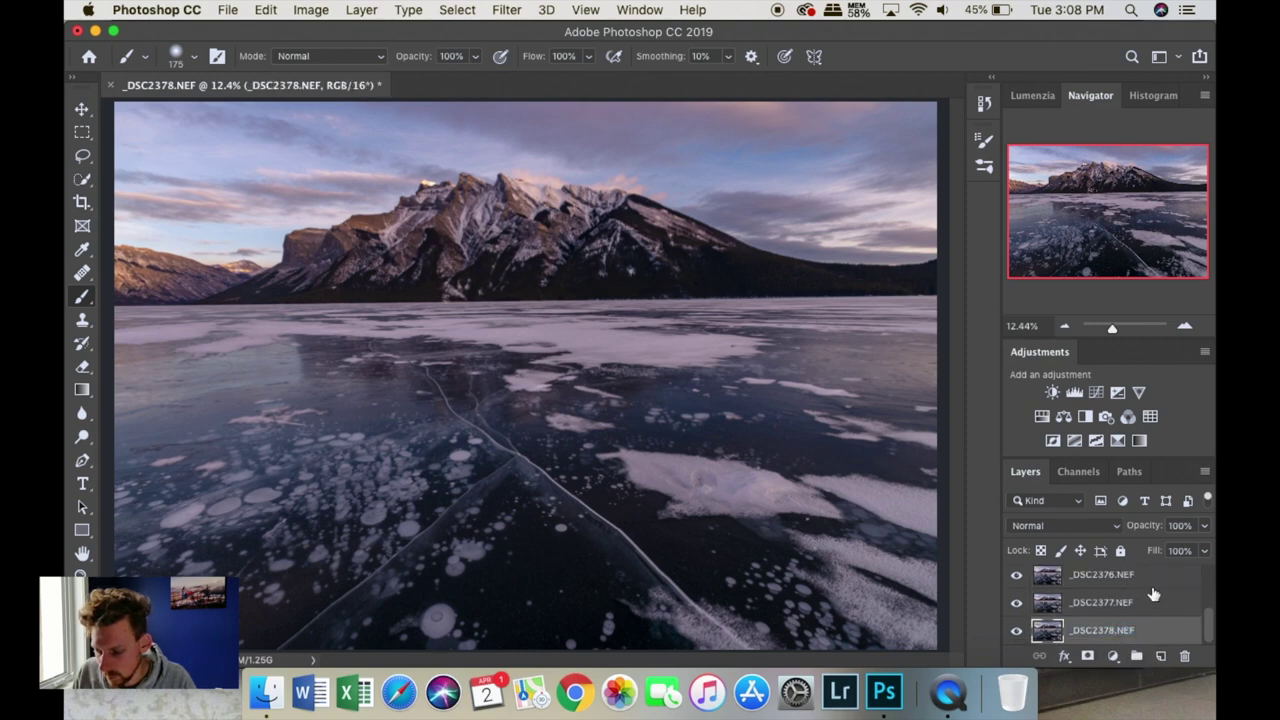
{"action": "left_click", "coordinate": [1149, 580], "text": "shift"}
{"action": "left_click_drag", "start_coordinate": [1147, 600], "coordinate": [1137, 655]}
{"action": "double_click", "coordinate": [1083, 633]}
{"action": "type", "text": "Or"}
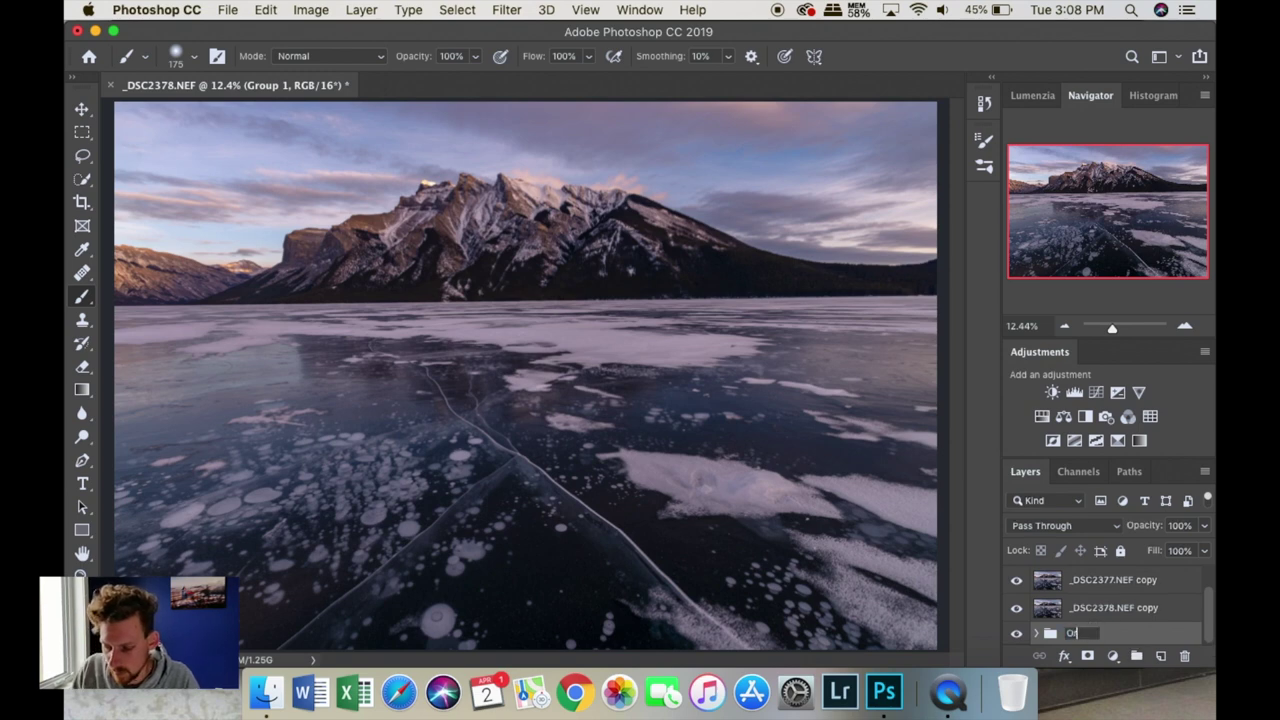
{"action": "type", "text": "iginal"}
{"action": "key", "text": "Return"}
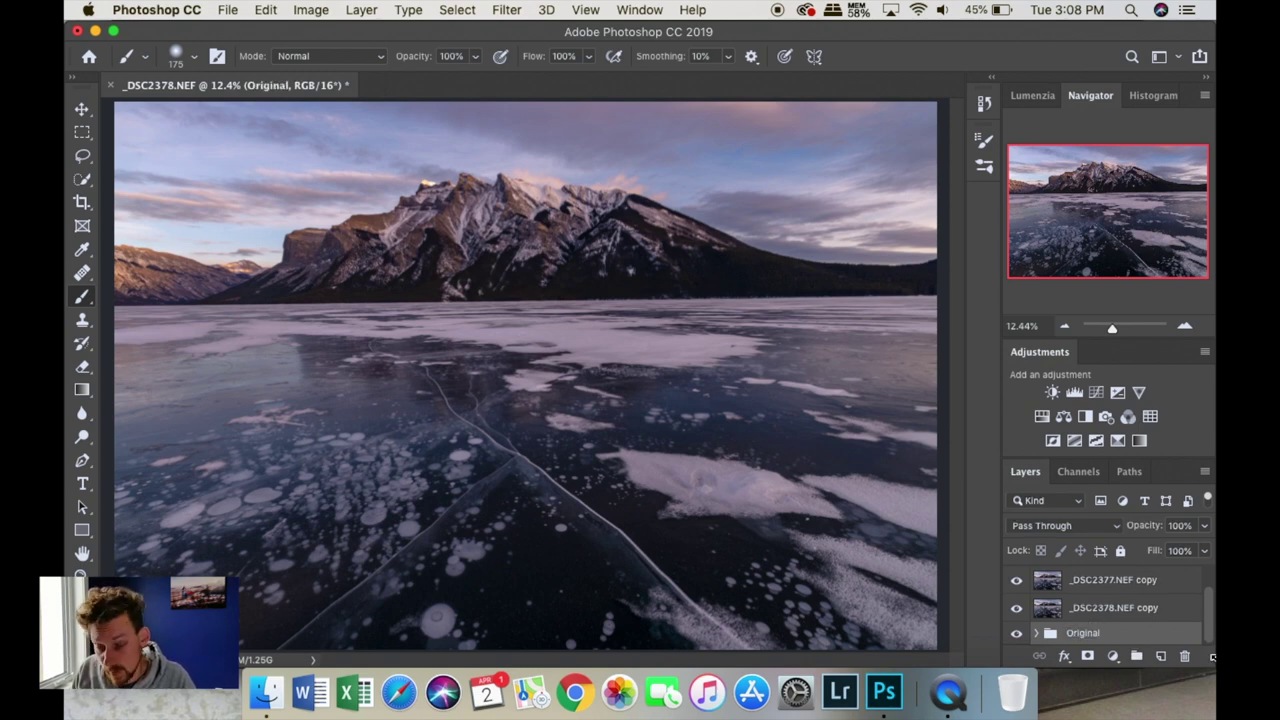
{"action": "left_click", "coordinate": [1016, 633]}
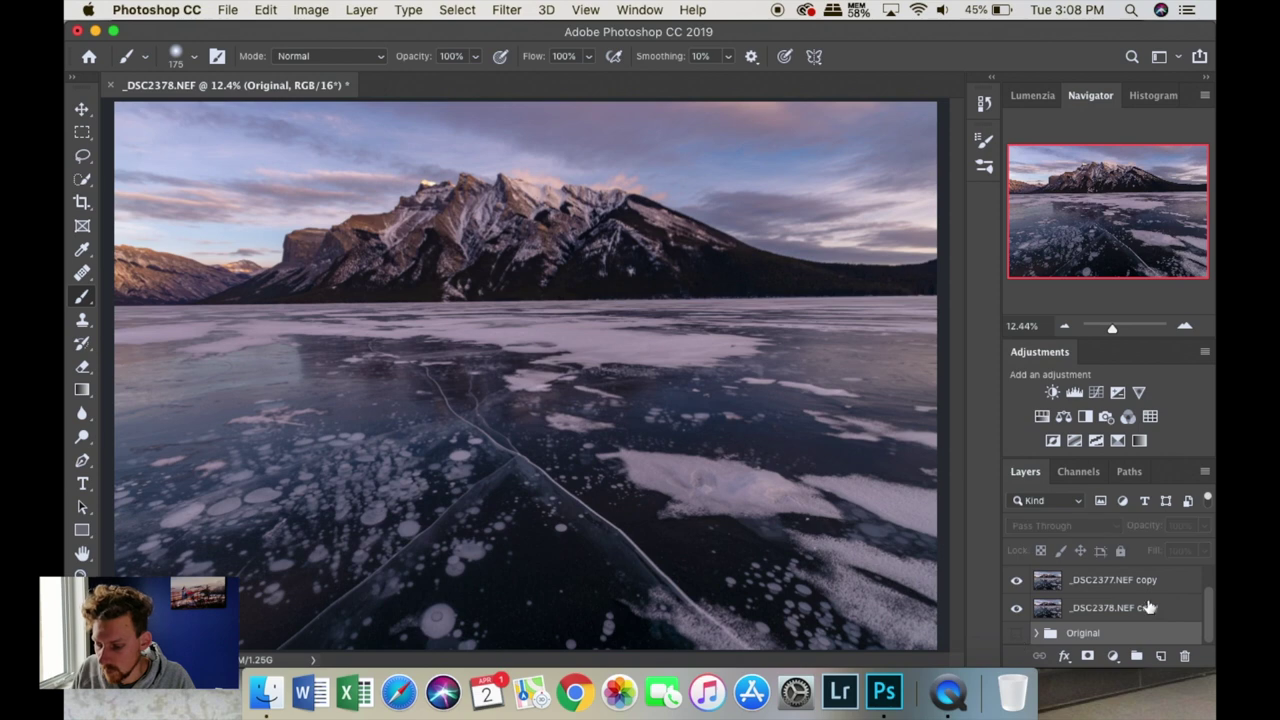
{"action": "left_click", "coordinate": [1150, 607]}
{"action": "left_click_drag", "start_coordinate": [1209, 612], "coordinate": [1208, 577]}
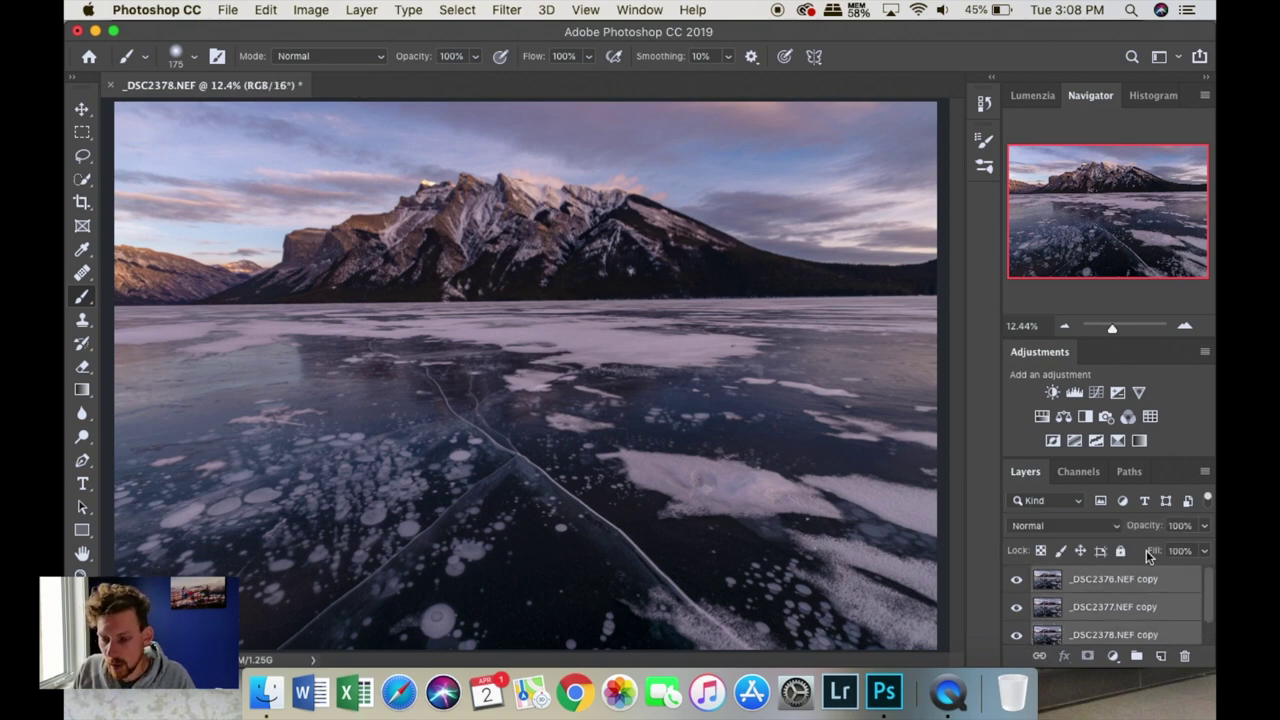
Auto-blend the three copies using Stack Images with Seamless Tones and Colors
{"action": "left_click", "coordinate": [263, 10]}
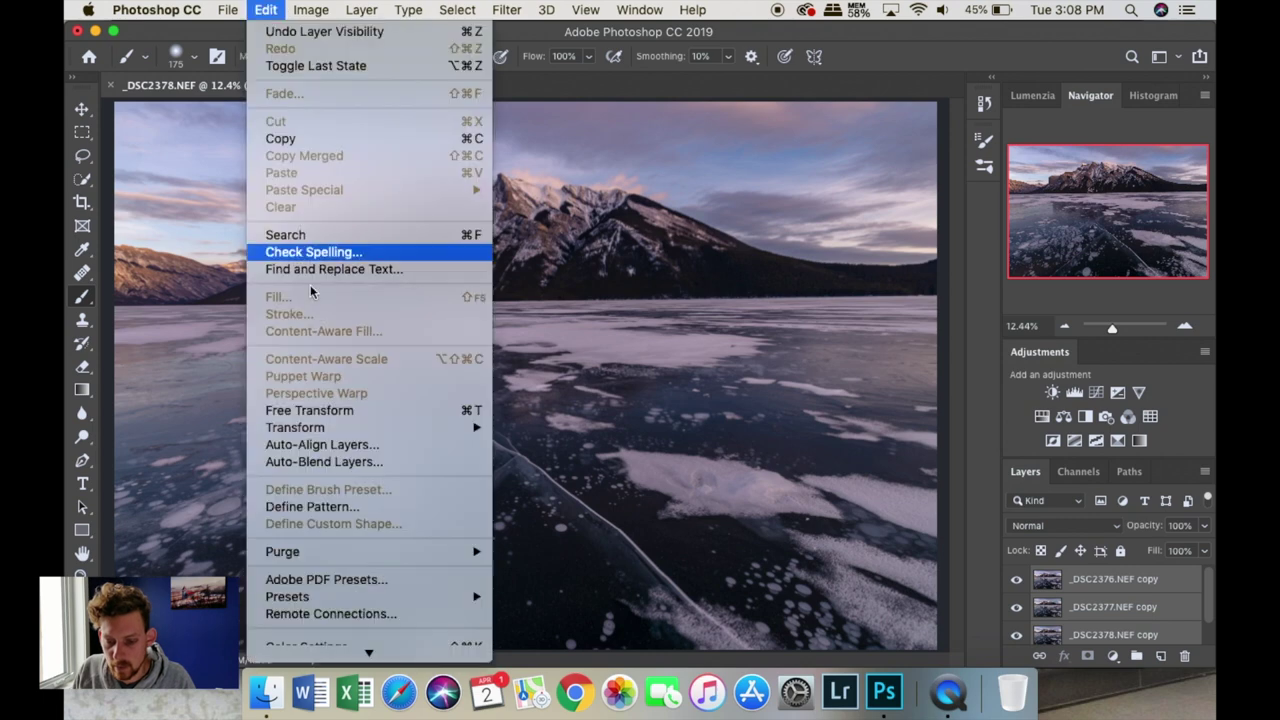
{"action": "left_click", "coordinate": [306, 460]}
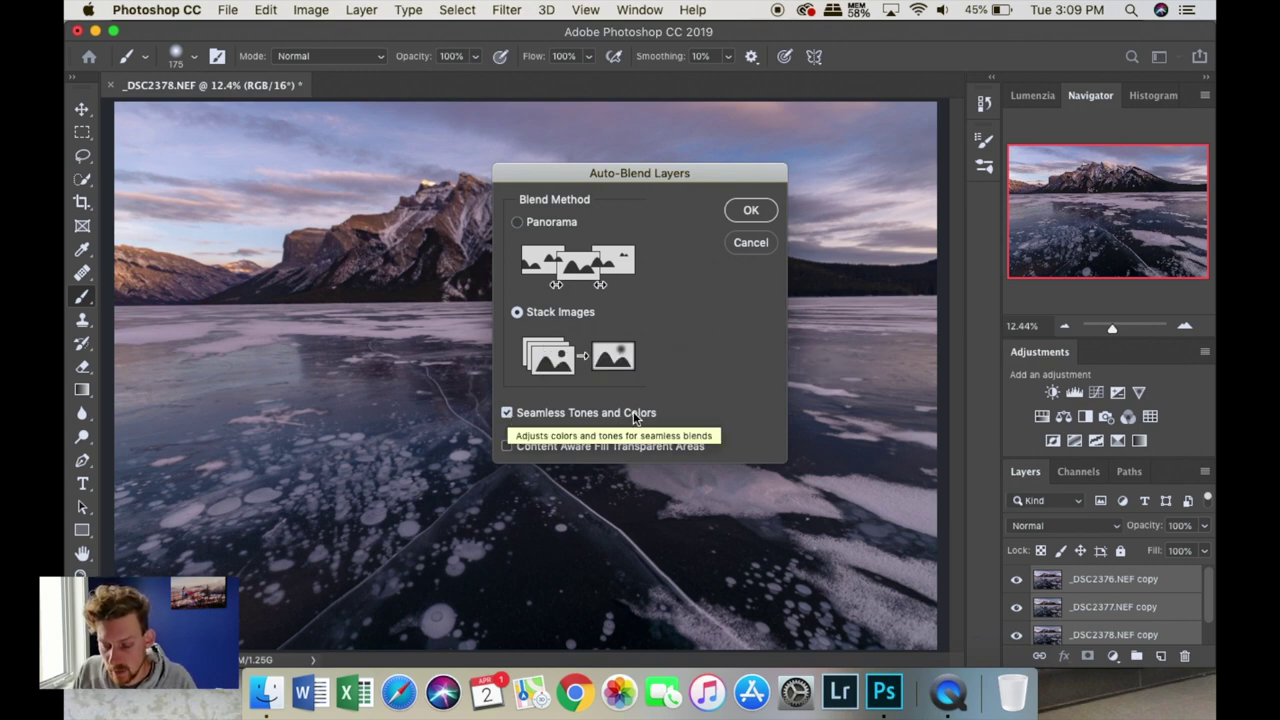
{"action": "left_click", "coordinate": [766, 210]}
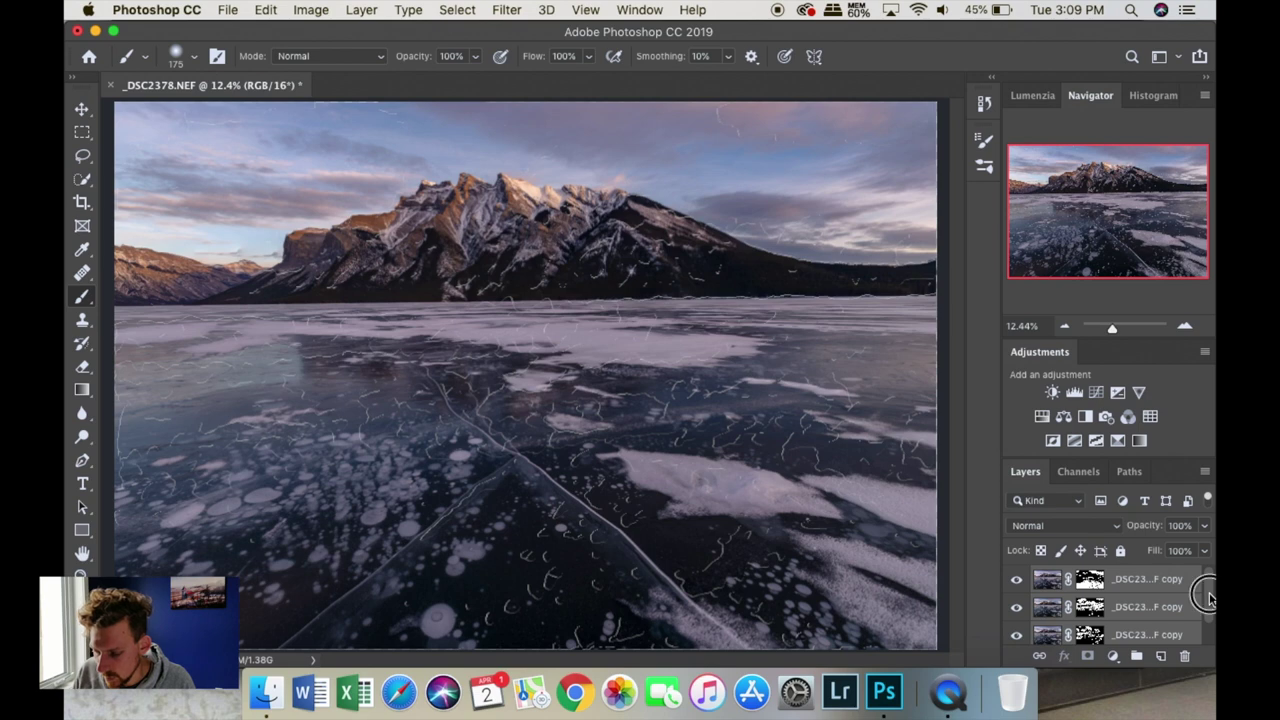
{"action": "scroll", "coordinate": [1206, 595], "scroll_direction": "down", "scroll_amount": 2}
Group the blended copies into Group 1 and toggle it to compare with Original
{"action": "scroll", "coordinate": [1206, 590], "scroll_direction": "up", "scroll_amount": 2}
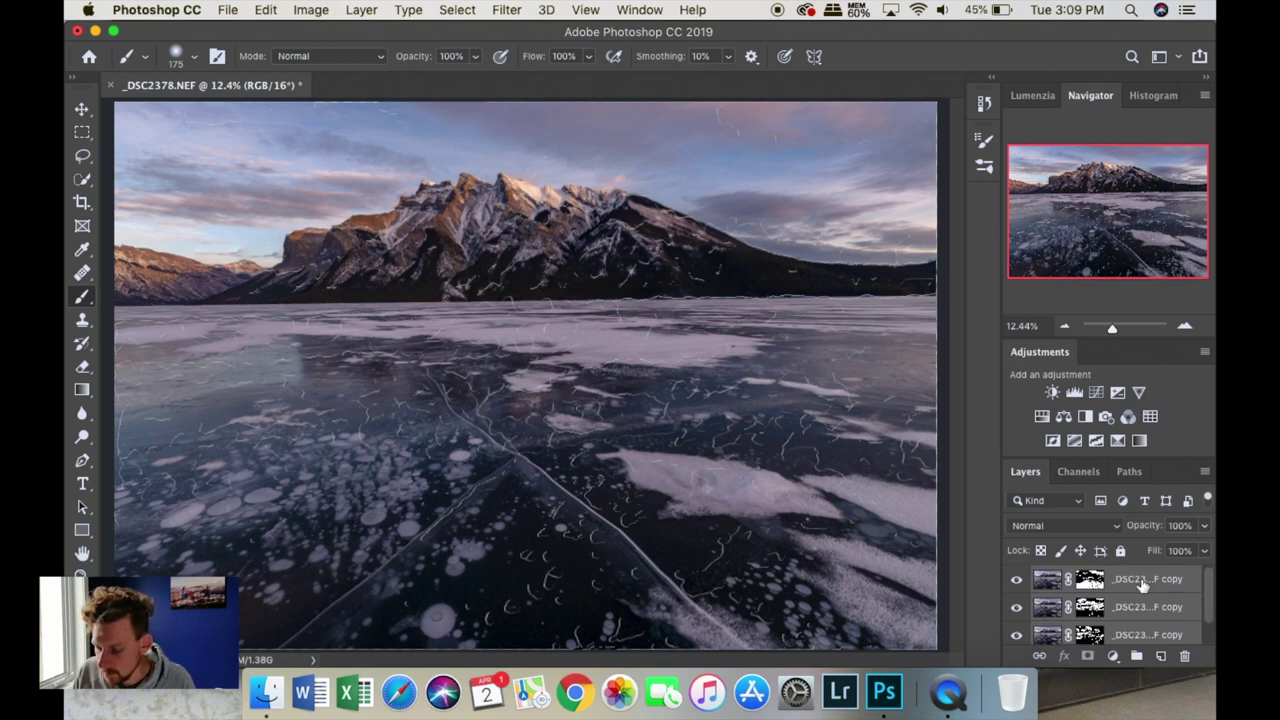
{"action": "left_click", "coordinate": [1128, 634], "text": "shift"}
{"action": "left_click_drag", "start_coordinate": [1128, 634], "coordinate": [1136, 655]}
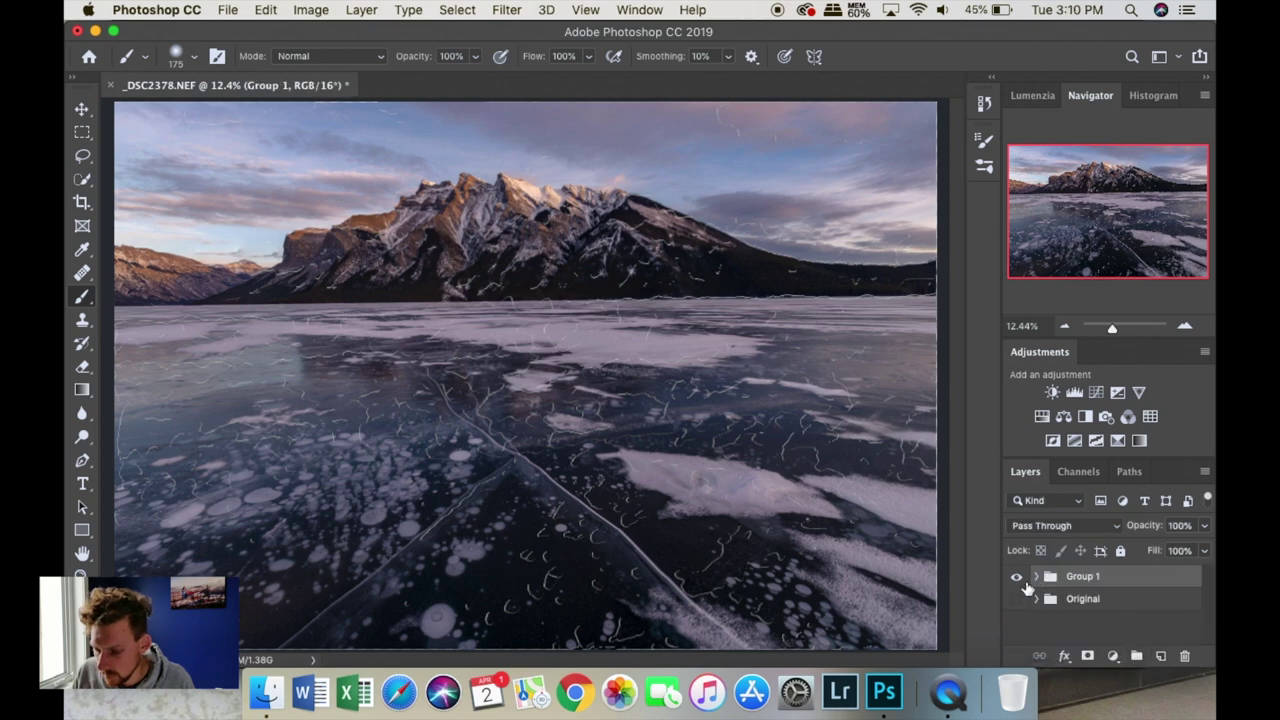
{"action": "left_click", "coordinate": [1016, 578]}
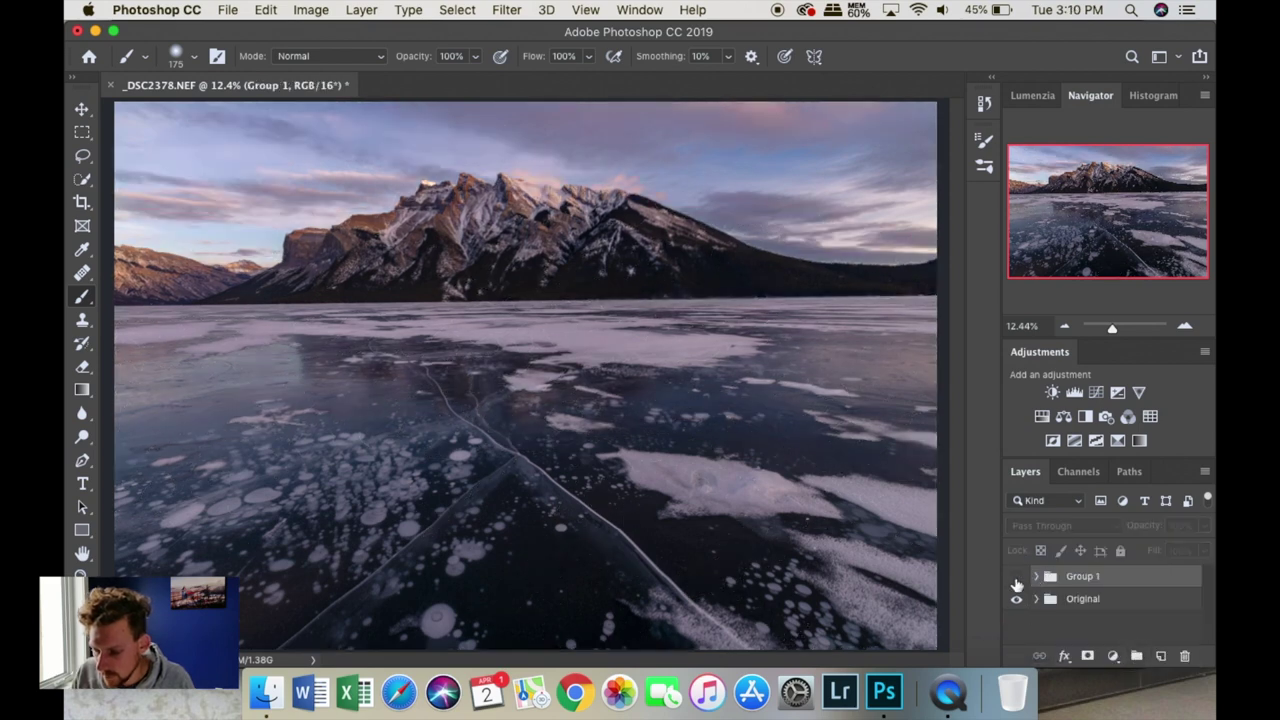
{"action": "left_click", "coordinate": [1016, 578]}
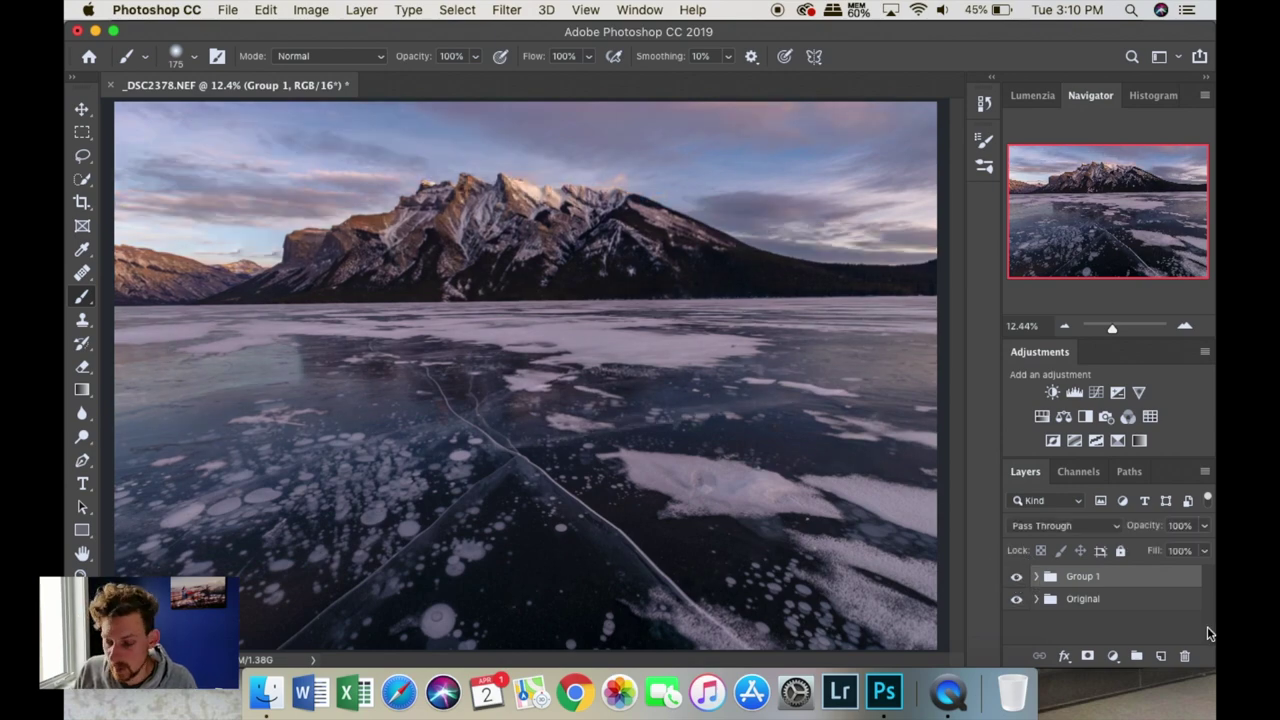
Inspect mountains, frosty ice and treeline at 66.7–100% zoom, then expand the Original group
{"action": "key", "text": "super+equal"}
{"action": "key", "text": "super+equal"}
{"action": "key", "text": "super+equal"}
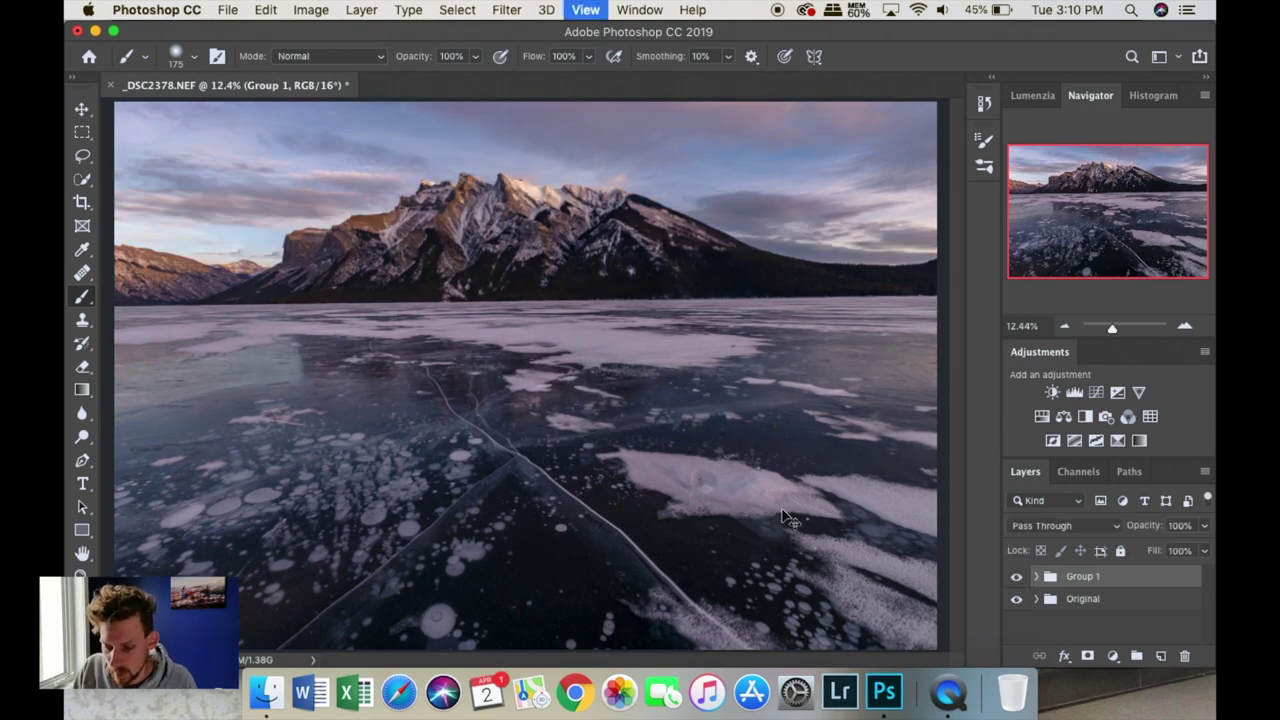
{"action": "key", "text": "super+equal"}
{"action": "key", "text": "super+equal"}
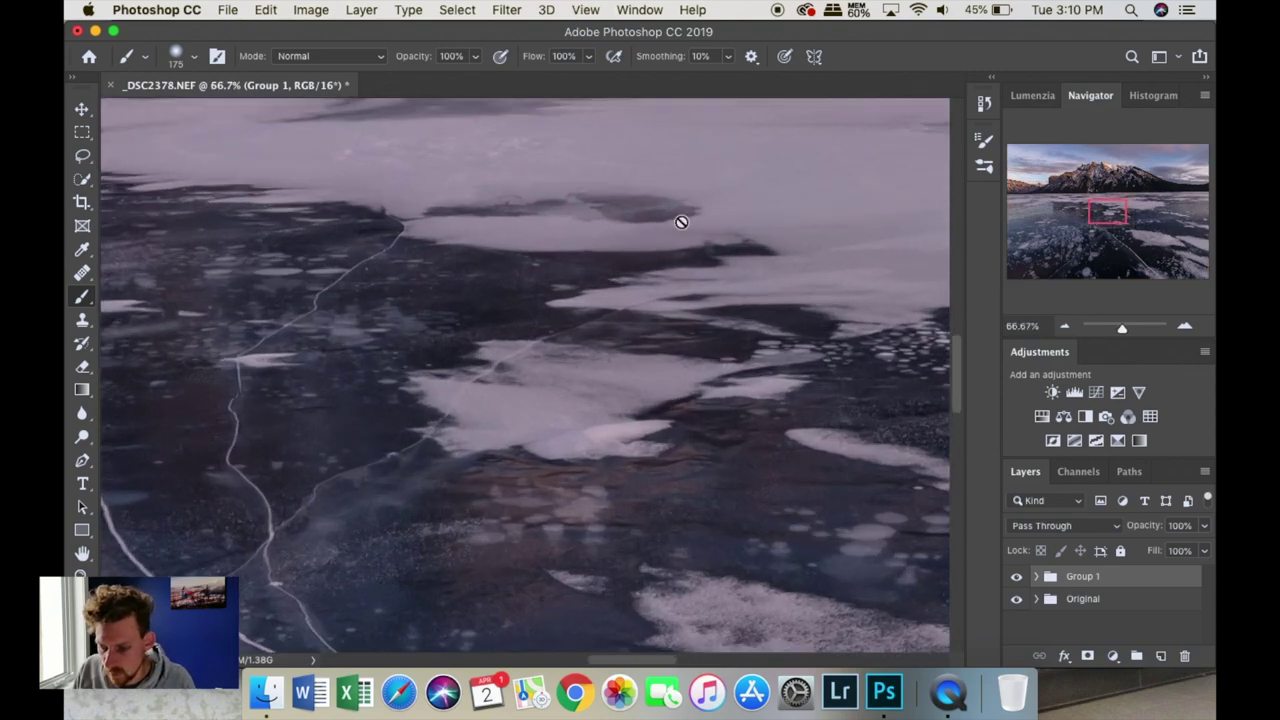
{"action": "left_click_drag", "start_coordinate": [1096, 224], "coordinate": [1028, 196]}
{"action": "key", "text": "super+equal"}
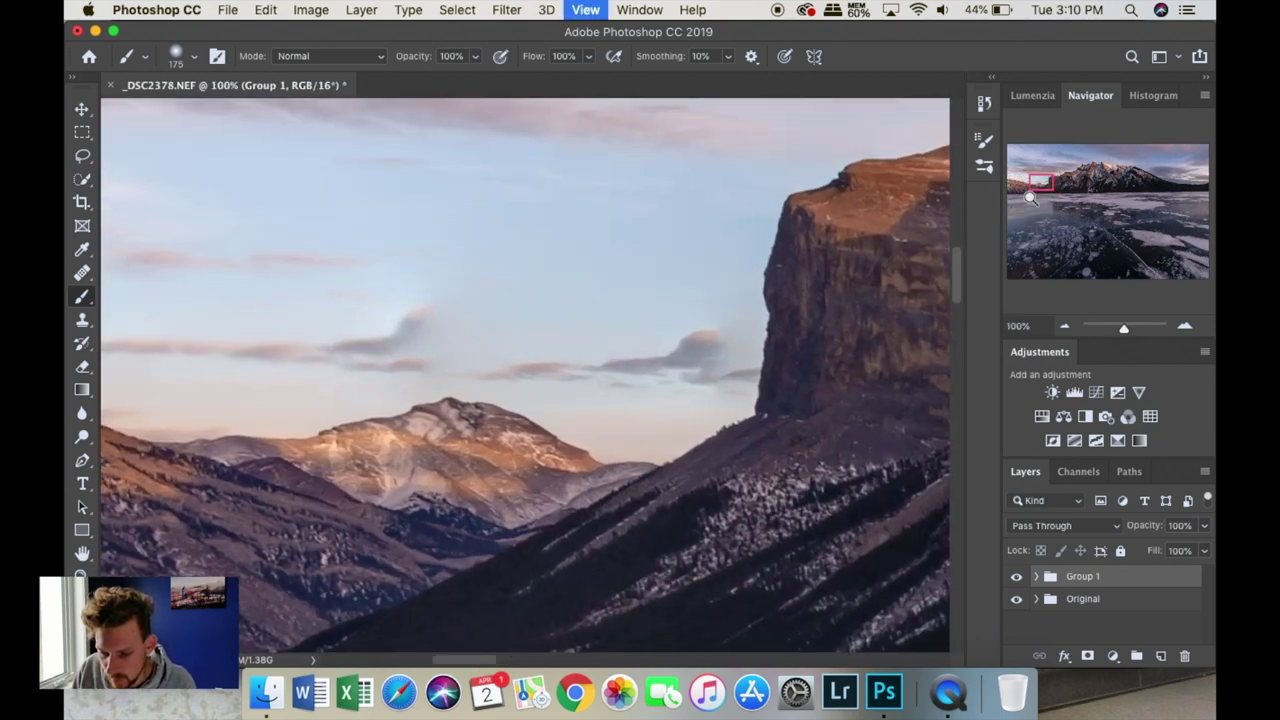
{"action": "key", "text": "super+equal"}
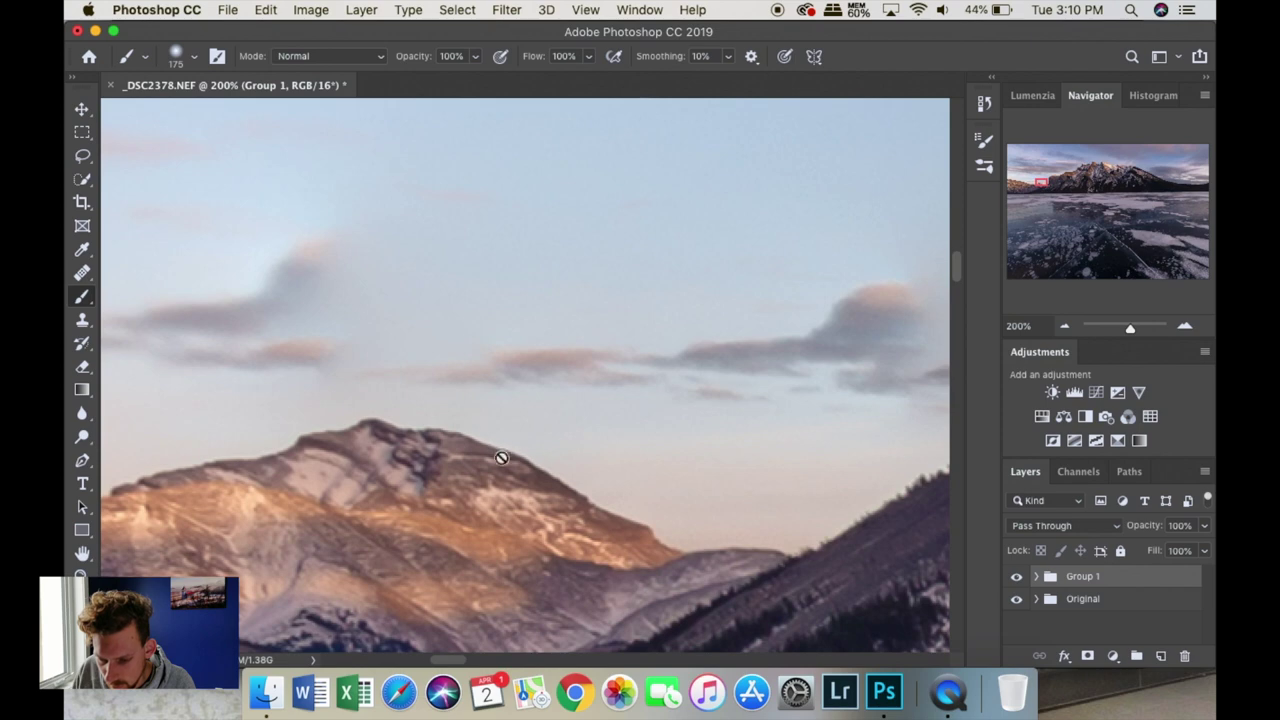
{"action": "key", "text": "super+minus"}
{"action": "key", "text": "super+minus"}
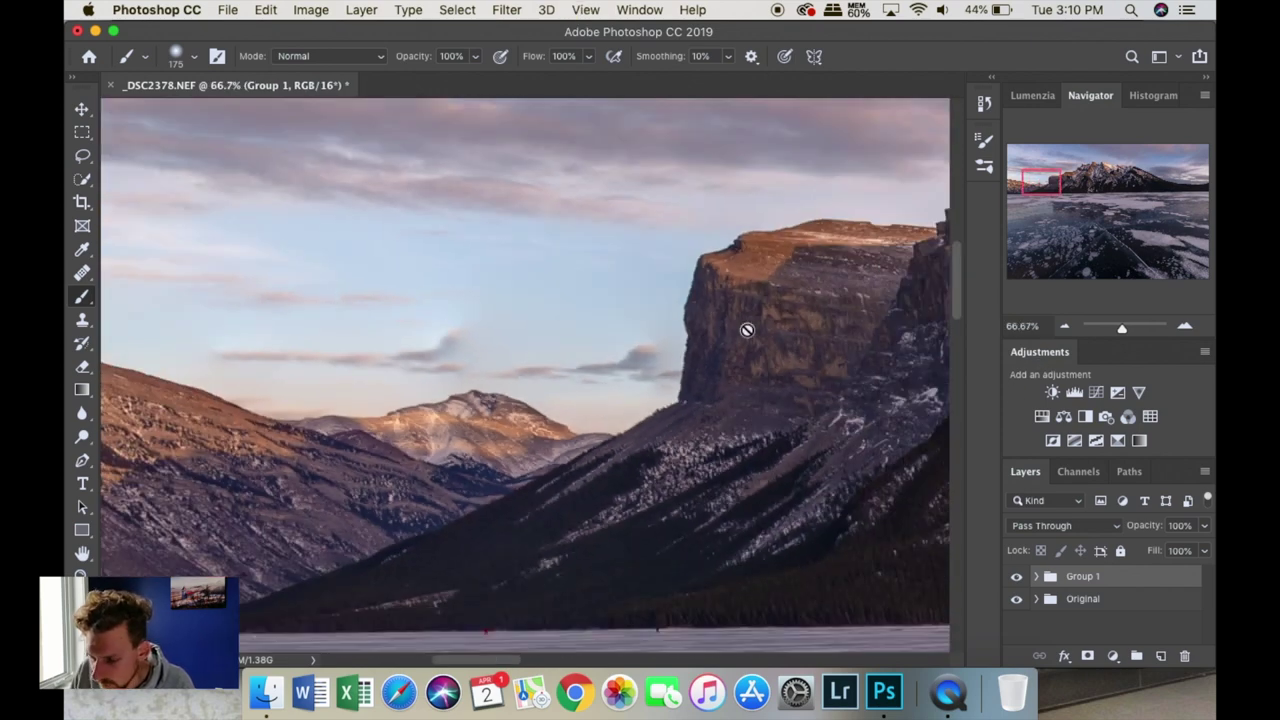
{"action": "left_click_drag", "start_coordinate": [1046, 180], "coordinate": [1206, 326]}
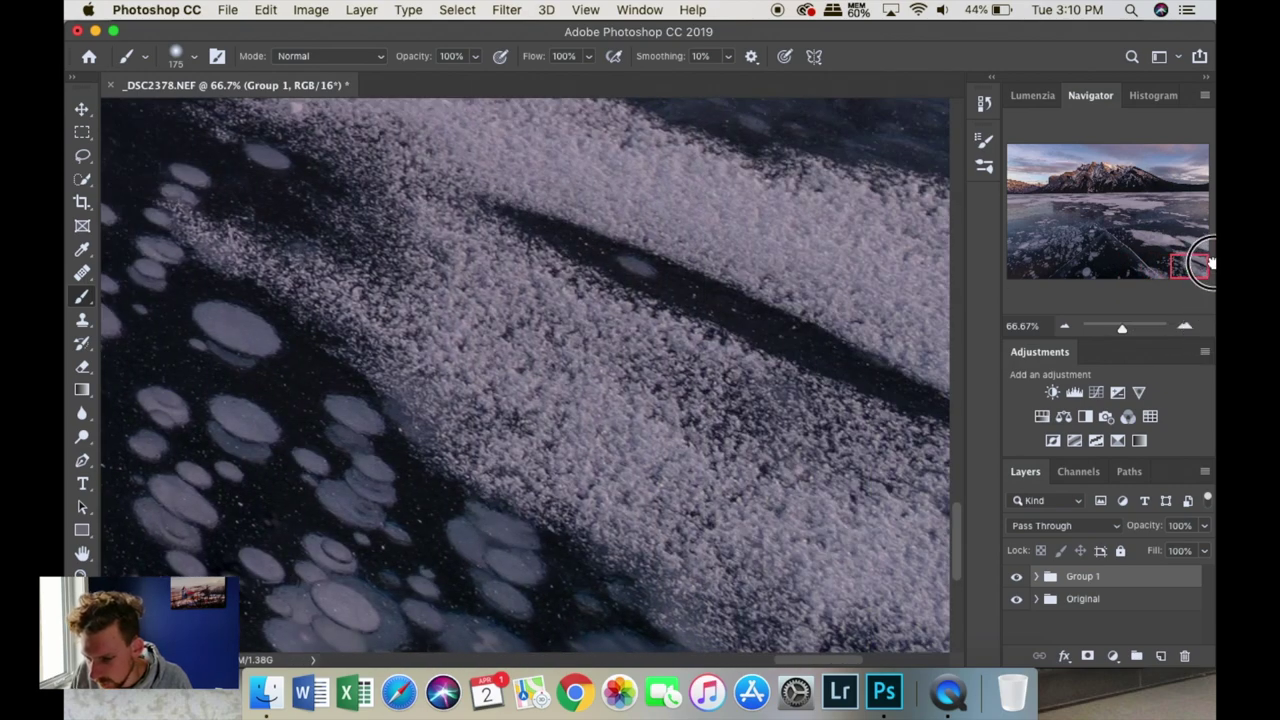
{"action": "left_click_drag", "start_coordinate": [1210, 262], "coordinate": [1208, 188]}
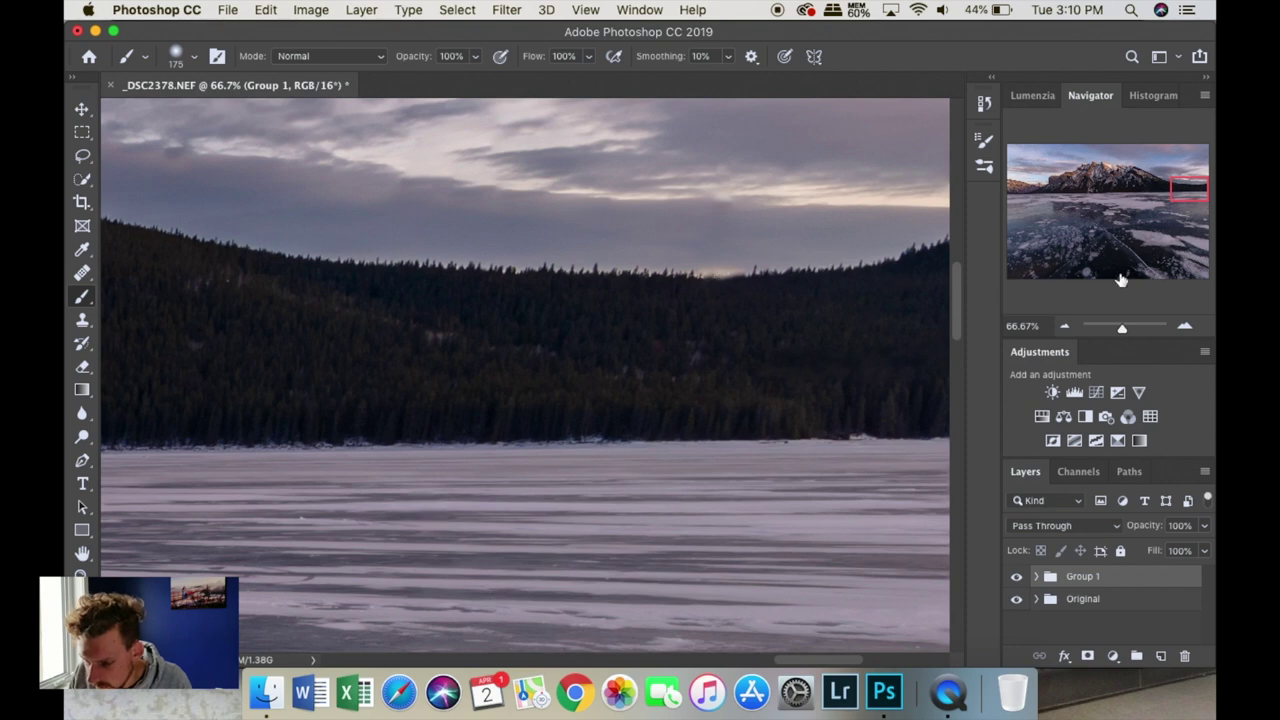
{"action": "left_click_drag", "start_coordinate": [1180, 190], "coordinate": [1212, 188]}
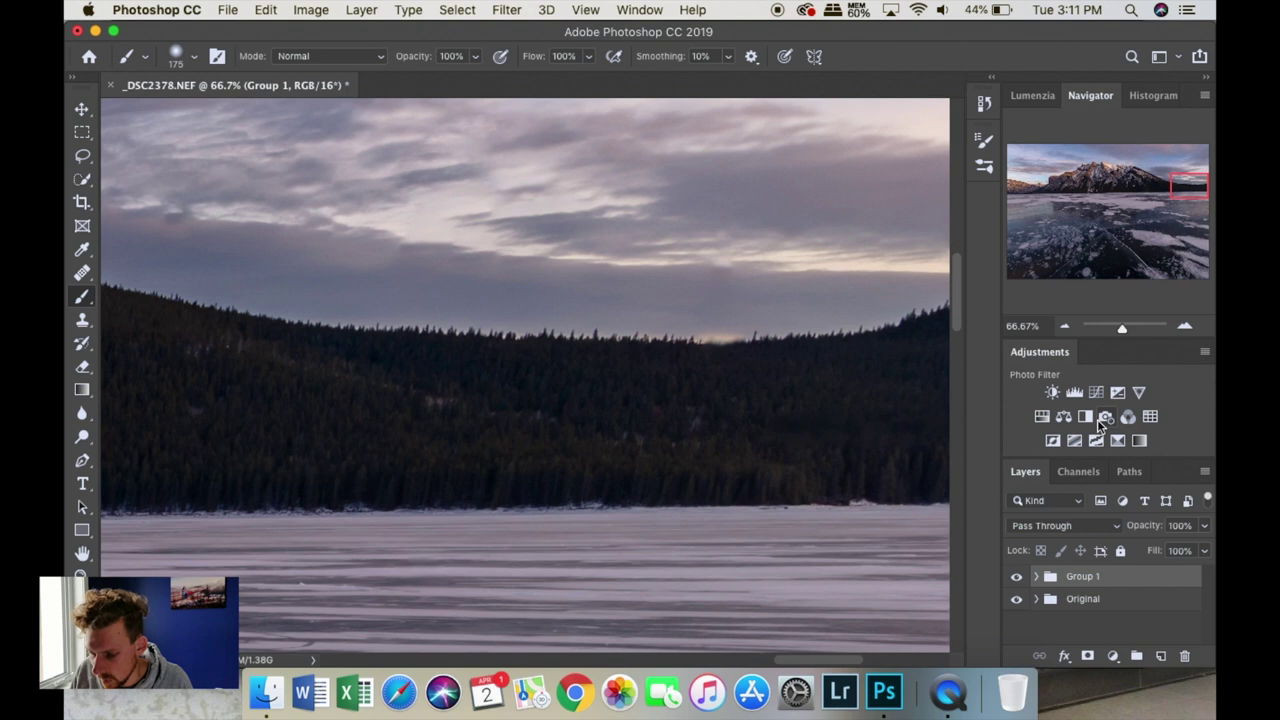
{"action": "left_click", "coordinate": [1035, 599]}
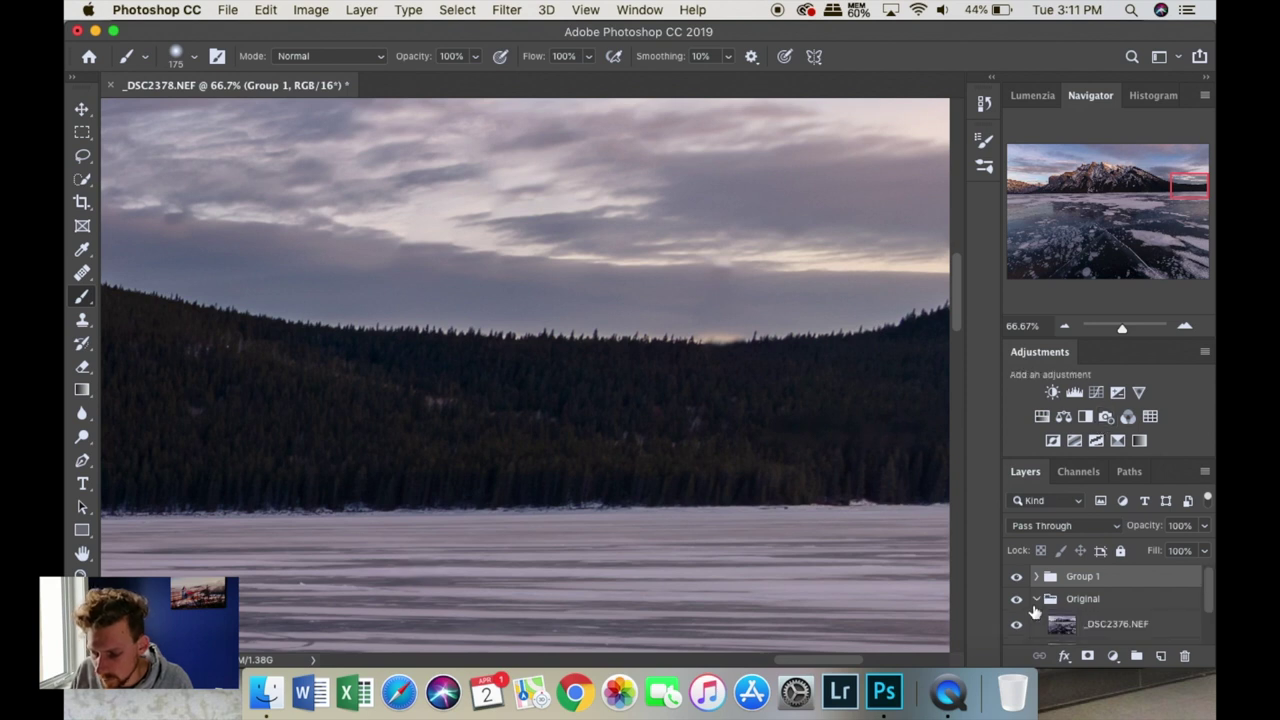
Compare exposures by toggling visibility of Group 1, _DSC2376.NEF and _DSC2377.NEF
{"action": "left_click", "coordinate": [1016, 578]}
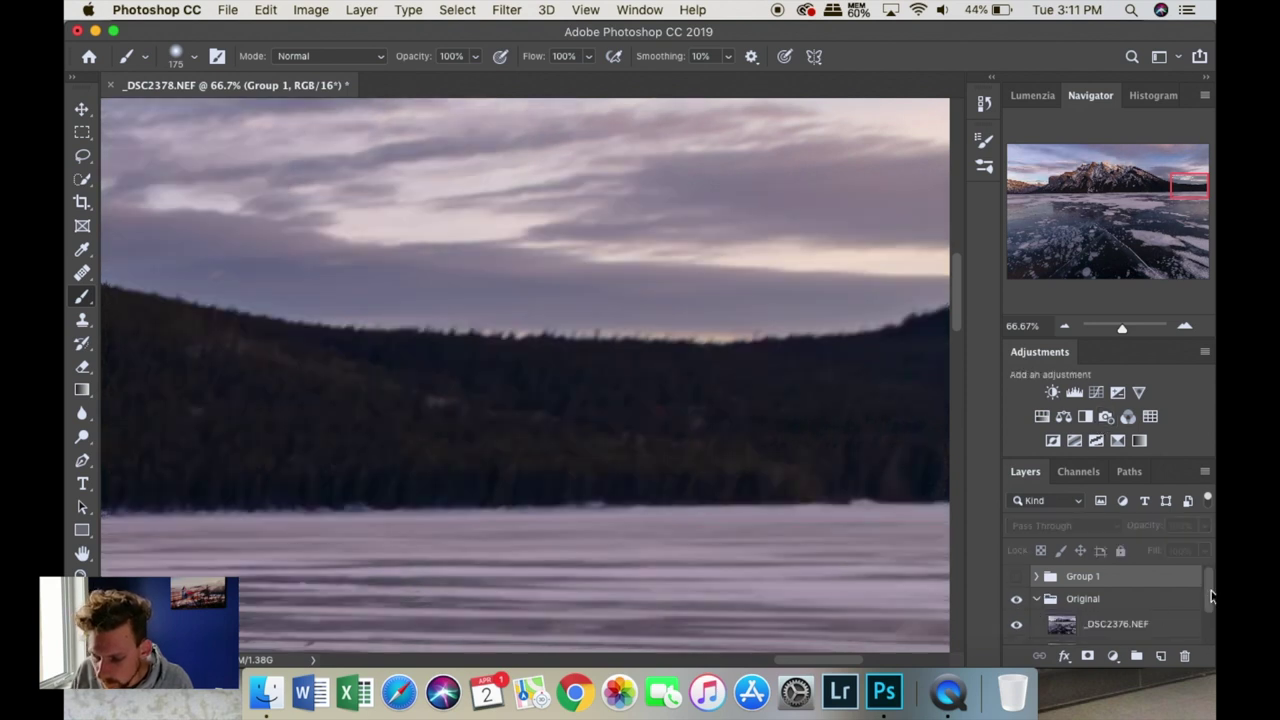
{"action": "left_click_drag", "start_coordinate": [1205, 608], "coordinate": [1205, 640]}
{"action": "left_click", "coordinate": [1017, 578]}
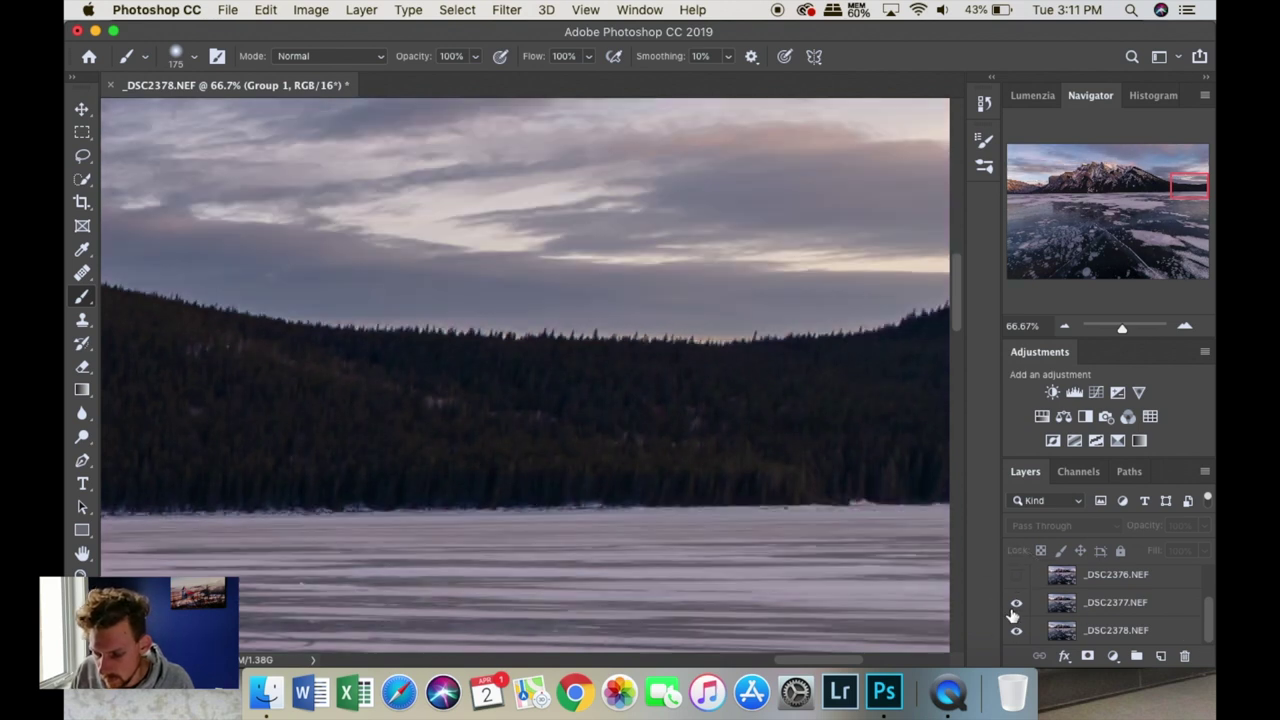
{"action": "left_click", "coordinate": [1015, 605]}
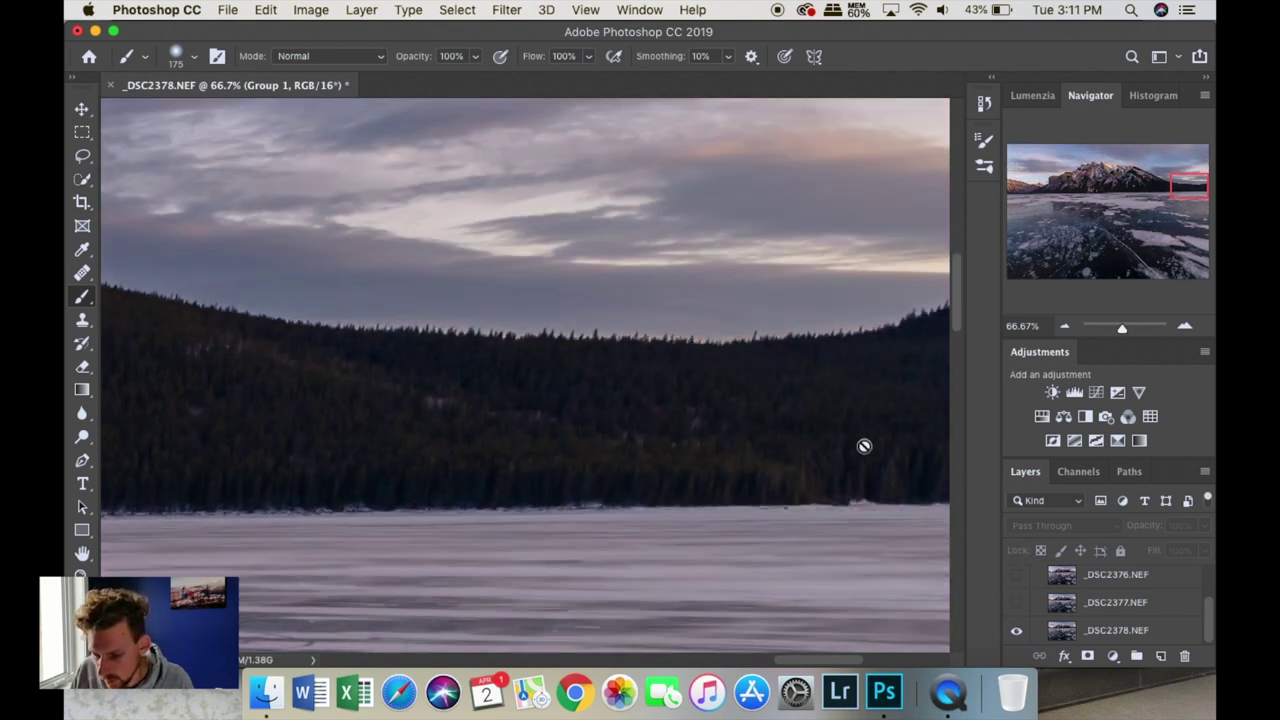
{"action": "left_click", "coordinate": [1014, 603]}
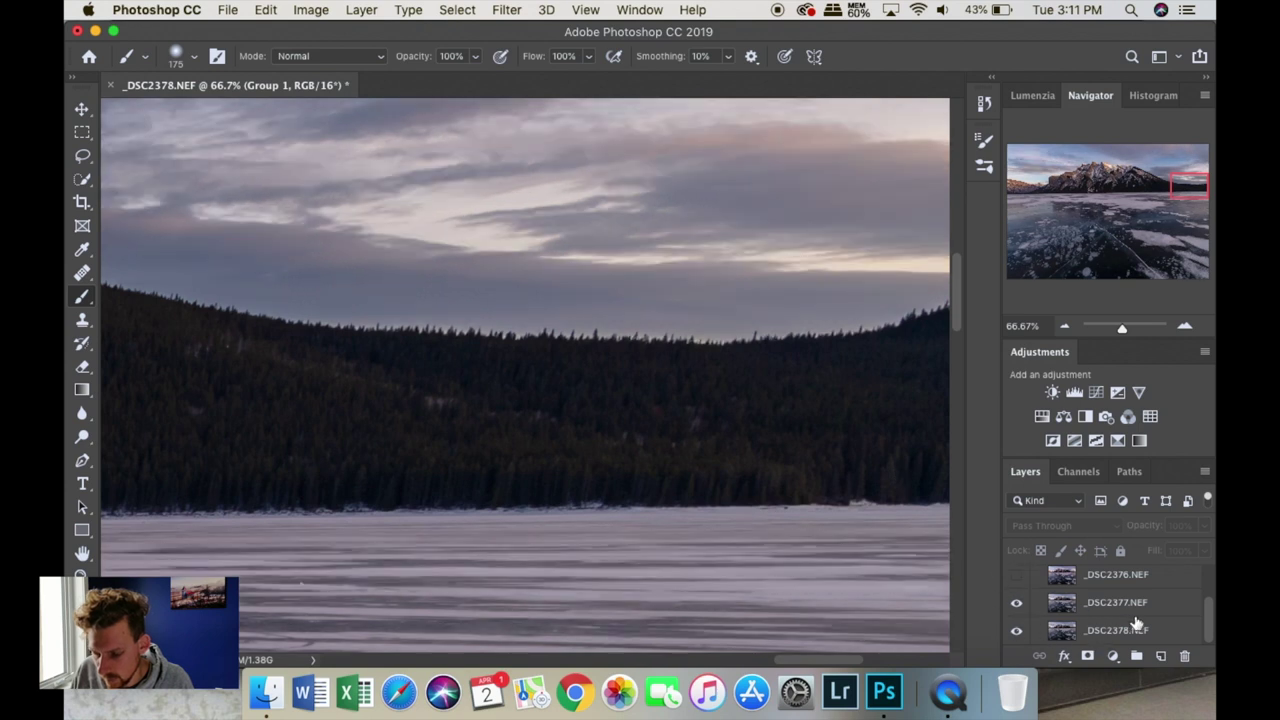
Move _DSC2377.NEF above Group 1, show Group 1, and give it an inverted black mask
{"action": "left_click_drag", "start_coordinate": [1152, 612], "coordinate": [1106, 570]}
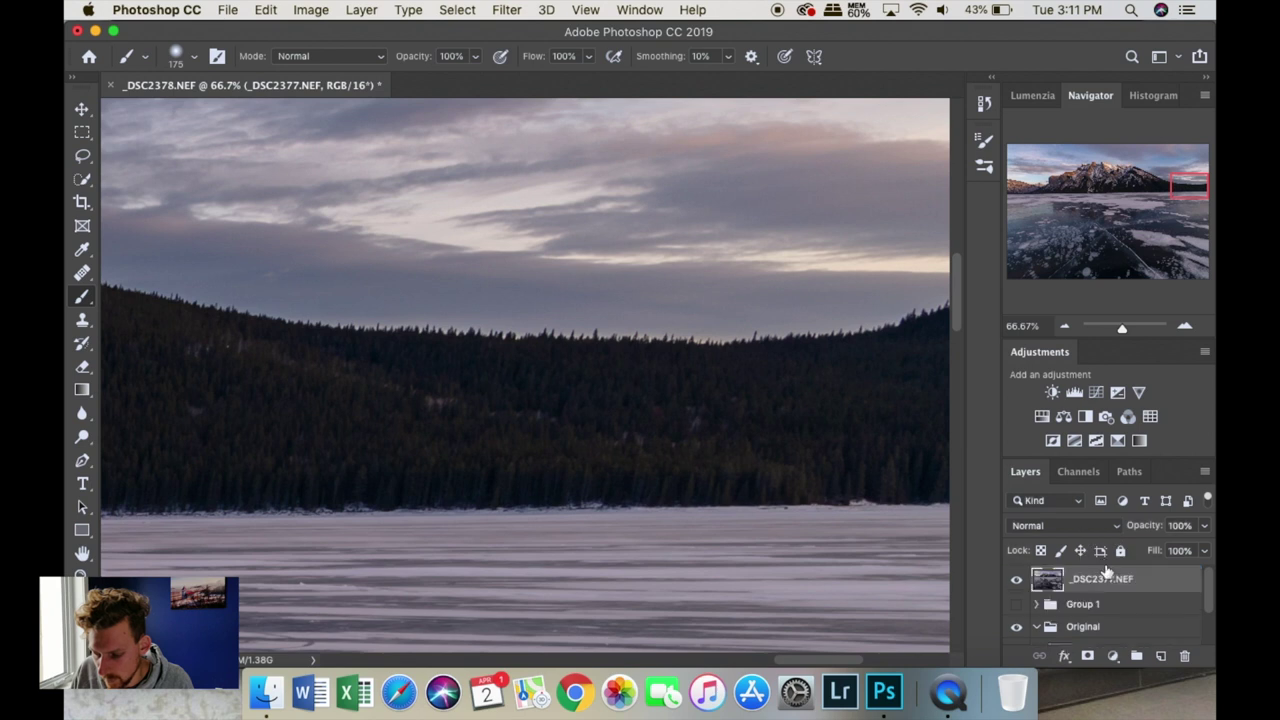
{"action": "left_click", "coordinate": [1016, 605]}
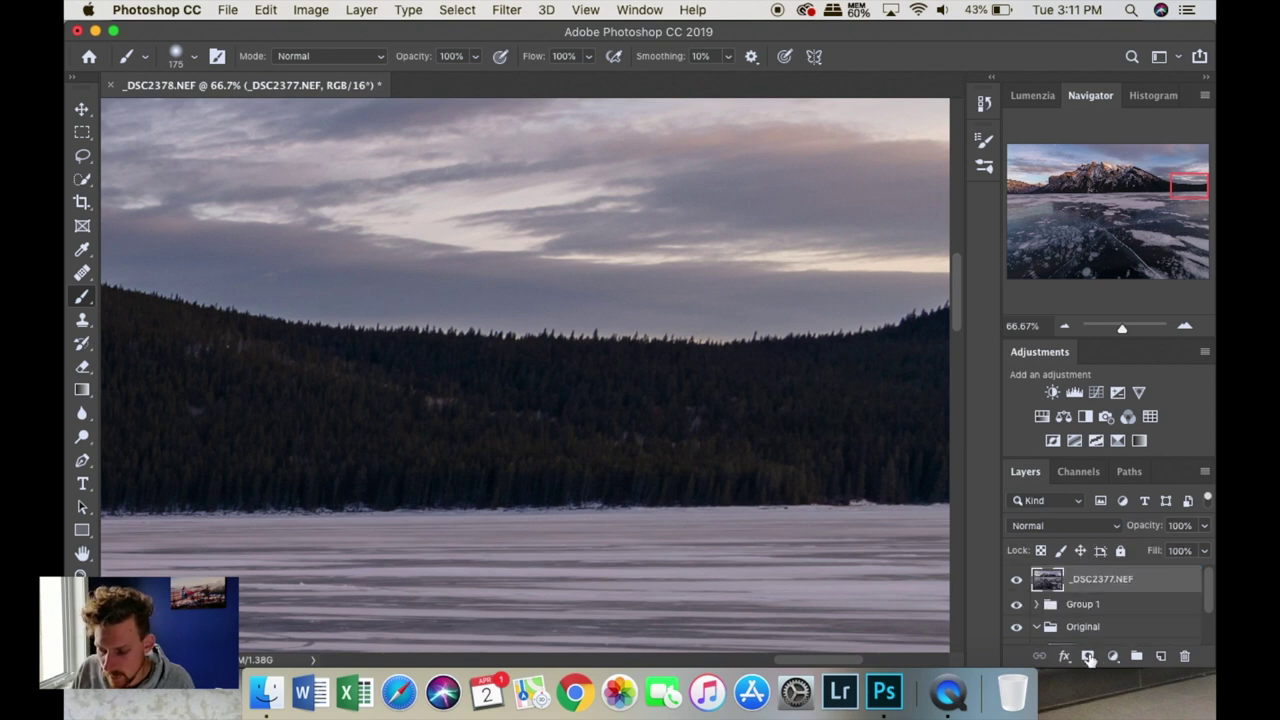
{"action": "left_click", "coordinate": [1088, 657]}
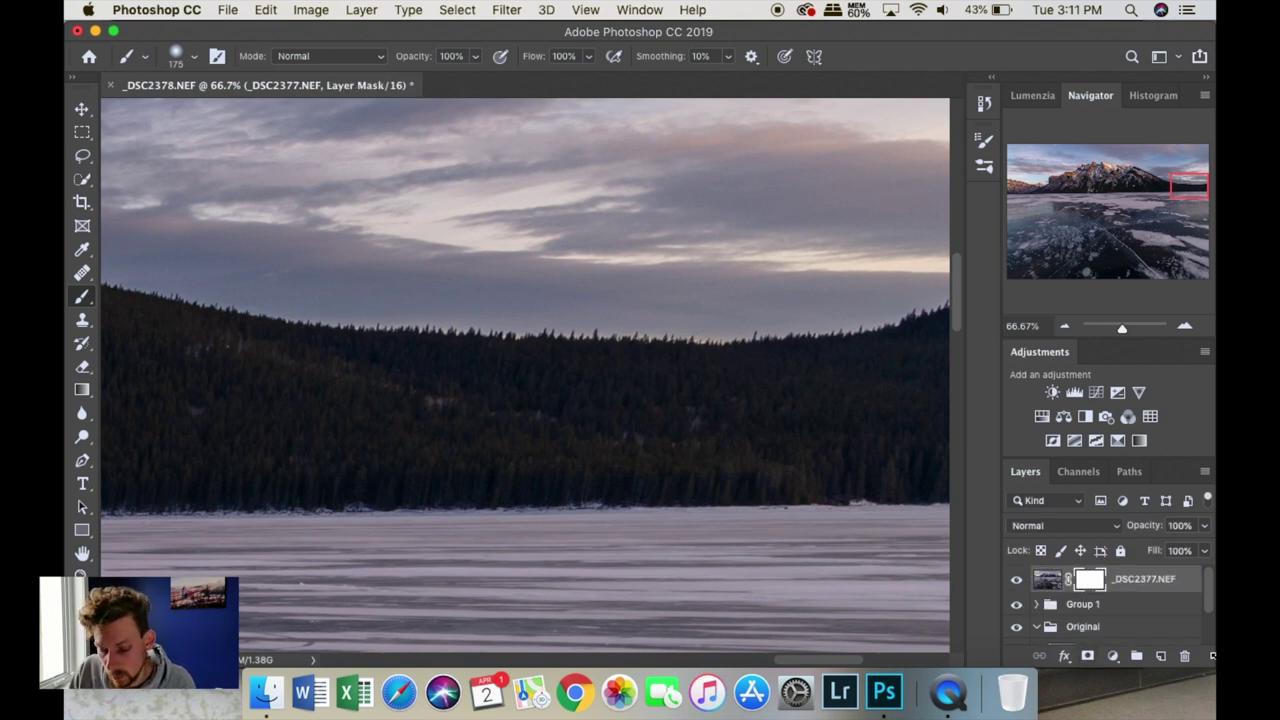
{"action": "key", "text": "super+i"}
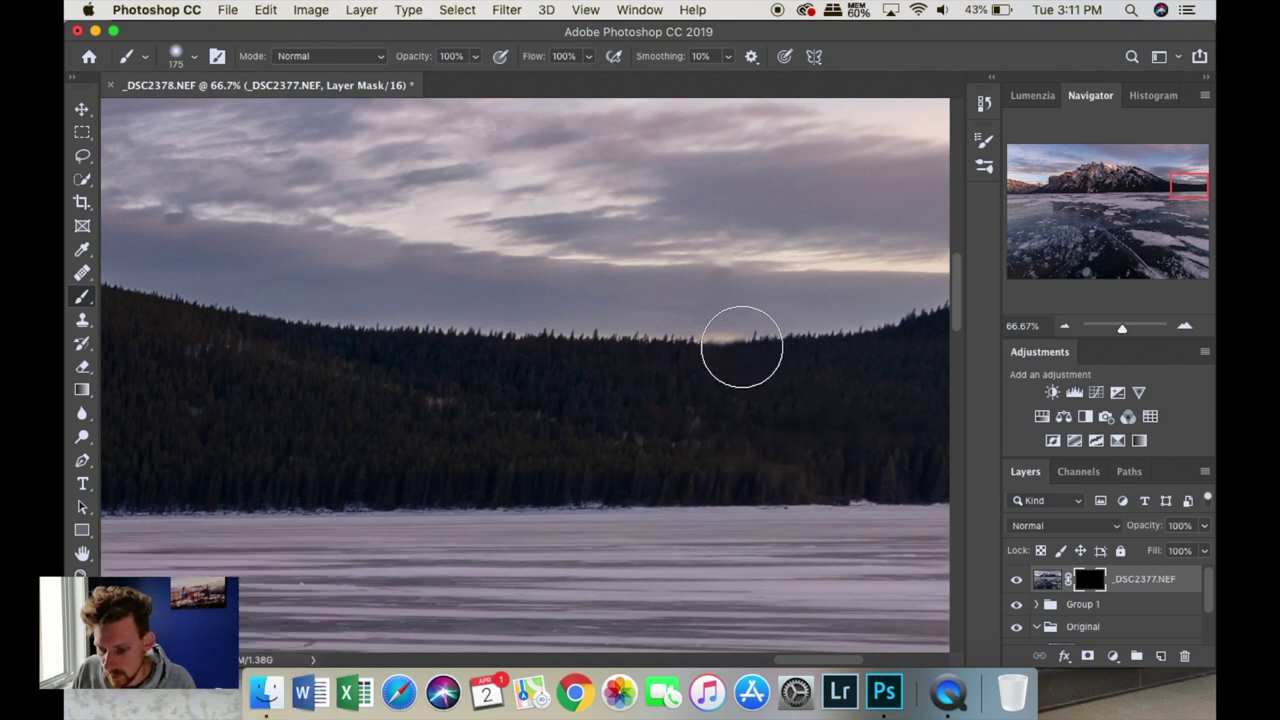
Paint white into the _DSC2377.NEF mask along the treeline, mountain peaks and left sky
{"action": "mouse_move", "coordinate": [688, 342]}
{"action": "left_mouse_down", "text": "ctrl+alt"}
{"action": "mouse_move", "coordinate": [731, 326]}
{"action": "mouse_move", "coordinate": [857, 414]}
{"action": "mouse_move", "coordinate": [649, 357]}
{"action": "mouse_move", "coordinate": [808, 336]}
{"action": "left_mouse_up", "text": "ctrl+alt"}
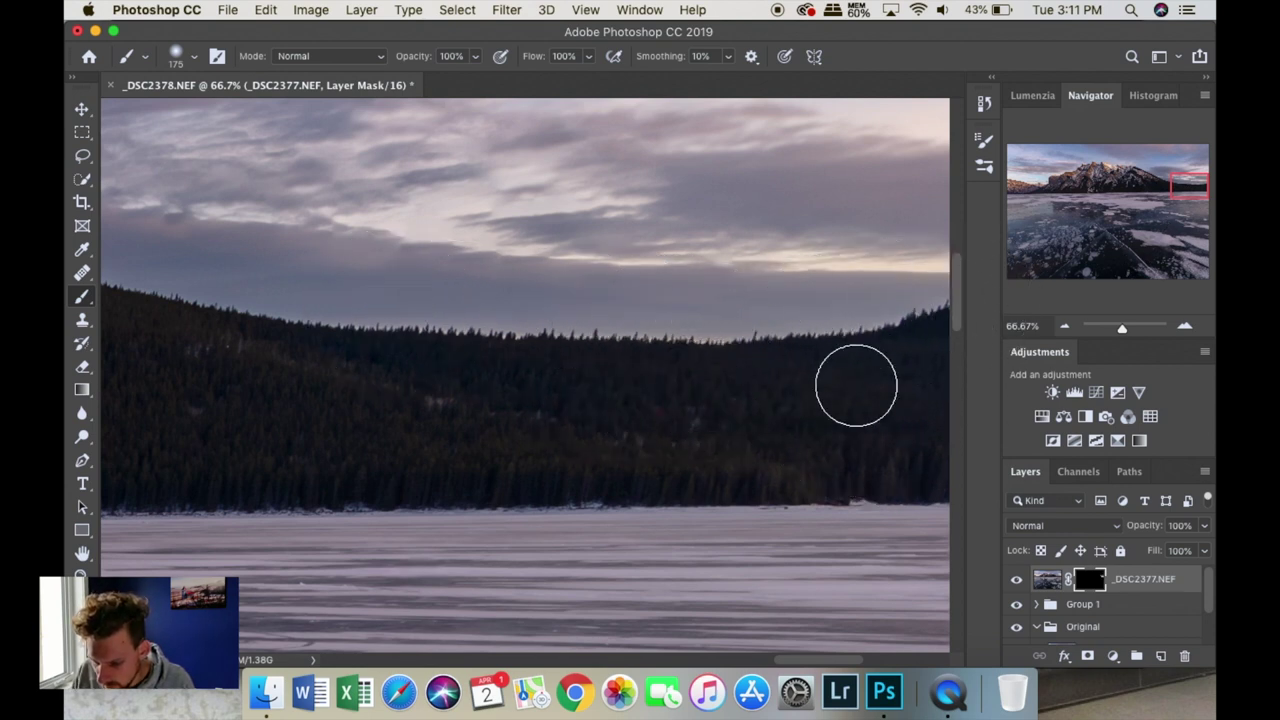
{"action": "mouse_move", "coordinate": [856, 385]}
{"action": "left_mouse_down"}
{"action": "mouse_move", "coordinate": [631, 466]}
{"action": "mouse_move", "coordinate": [754, 429]}
{"action": "mouse_move", "coordinate": [874, 443]}
{"action": "mouse_move", "coordinate": [940, 400]}
{"action": "left_mouse_up"}
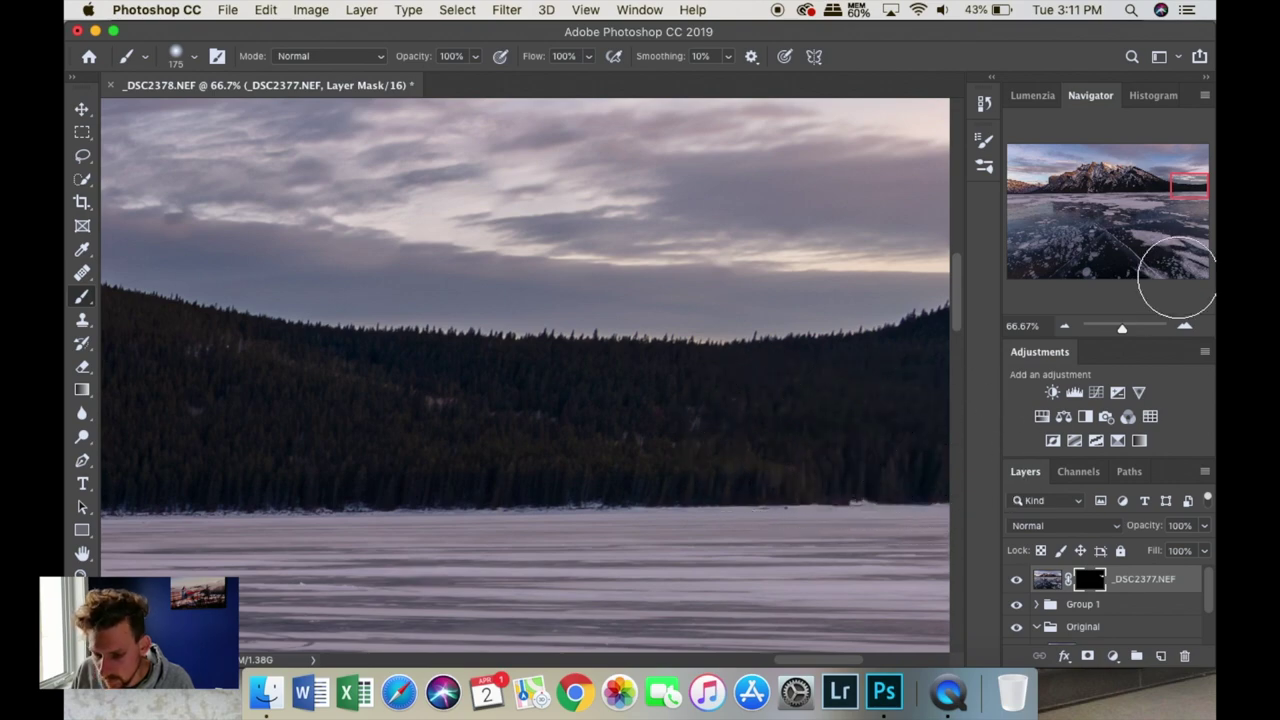
{"action": "left_click_drag", "start_coordinate": [1179, 193], "coordinate": [1024, 180]}
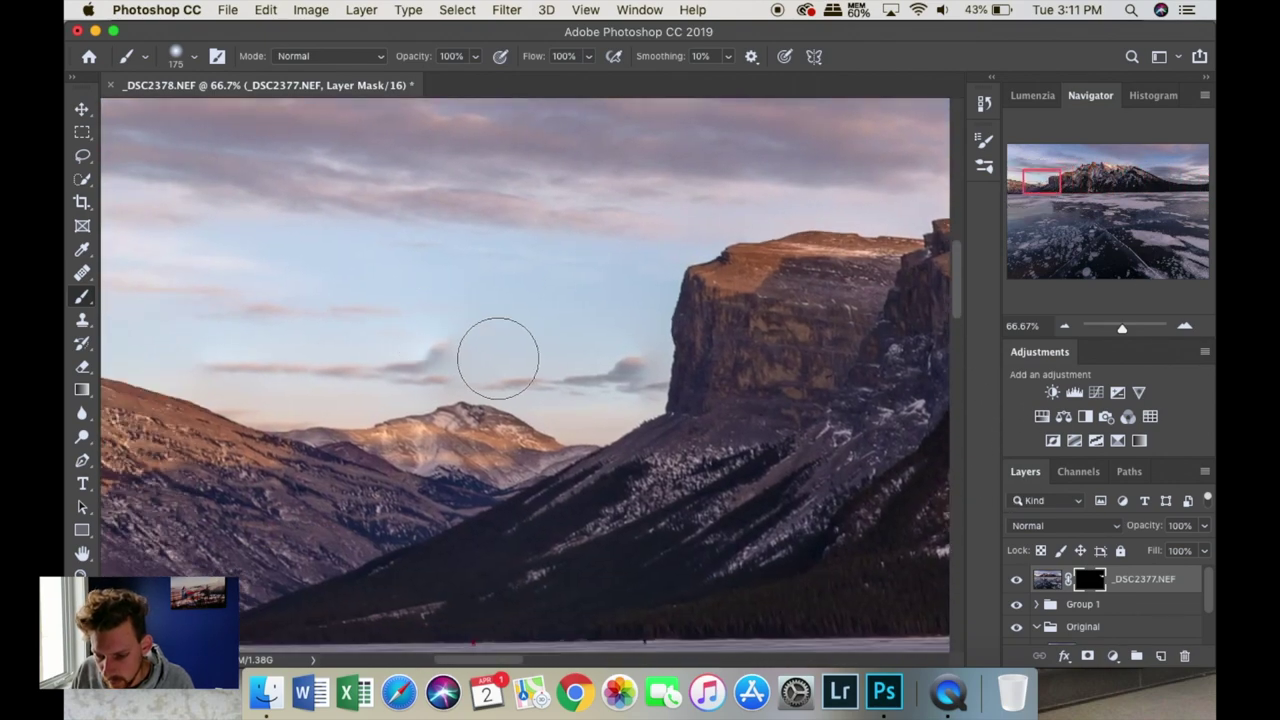
{"action": "mouse_move", "coordinate": [498, 358]}
{"action": "left_mouse_down"}
{"action": "mouse_move", "coordinate": [457, 337]}
{"action": "mouse_move", "coordinate": [434, 354]}
{"action": "mouse_move", "coordinate": [506, 354]}
{"action": "mouse_move", "coordinate": [309, 357]}
{"action": "mouse_move", "coordinate": [306, 337]}
{"action": "mouse_move", "coordinate": [275, 391]}
{"action": "mouse_move", "coordinate": [654, 381]}
{"action": "mouse_move", "coordinate": [466, 443]}
{"action": "left_mouse_up"}
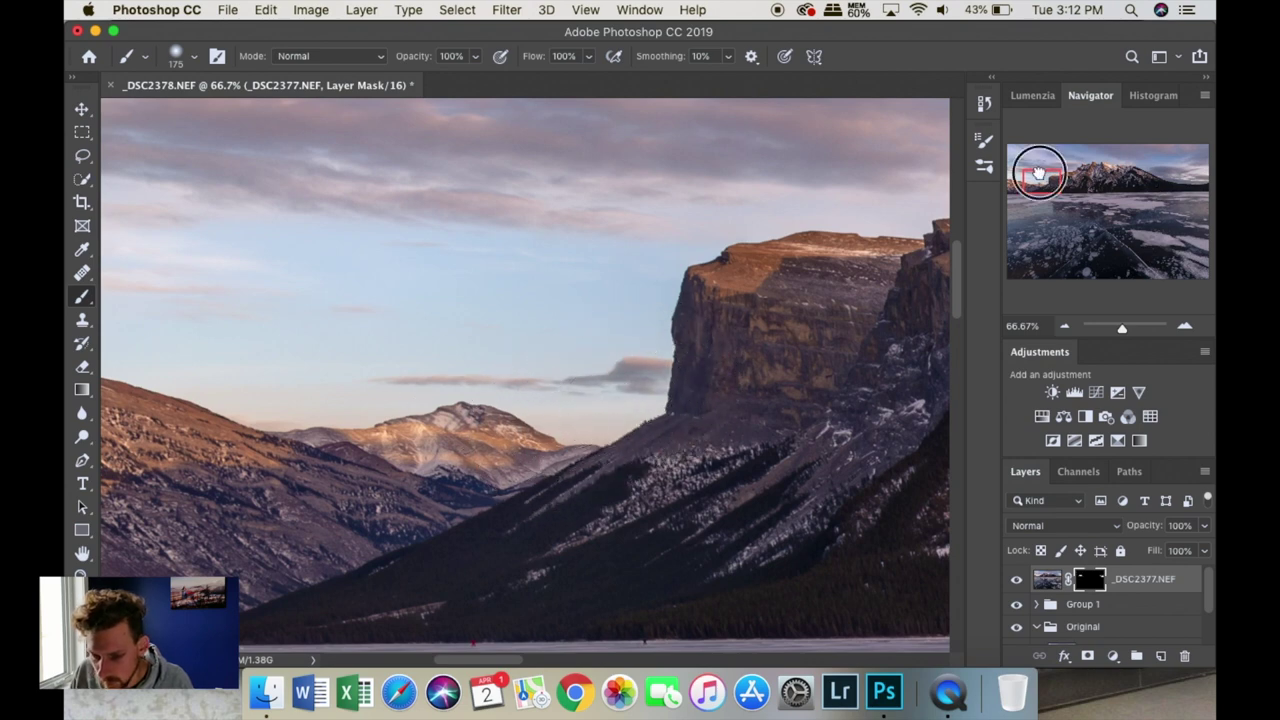
{"action": "left_click_drag", "start_coordinate": [1038, 173], "coordinate": [991, 155]}
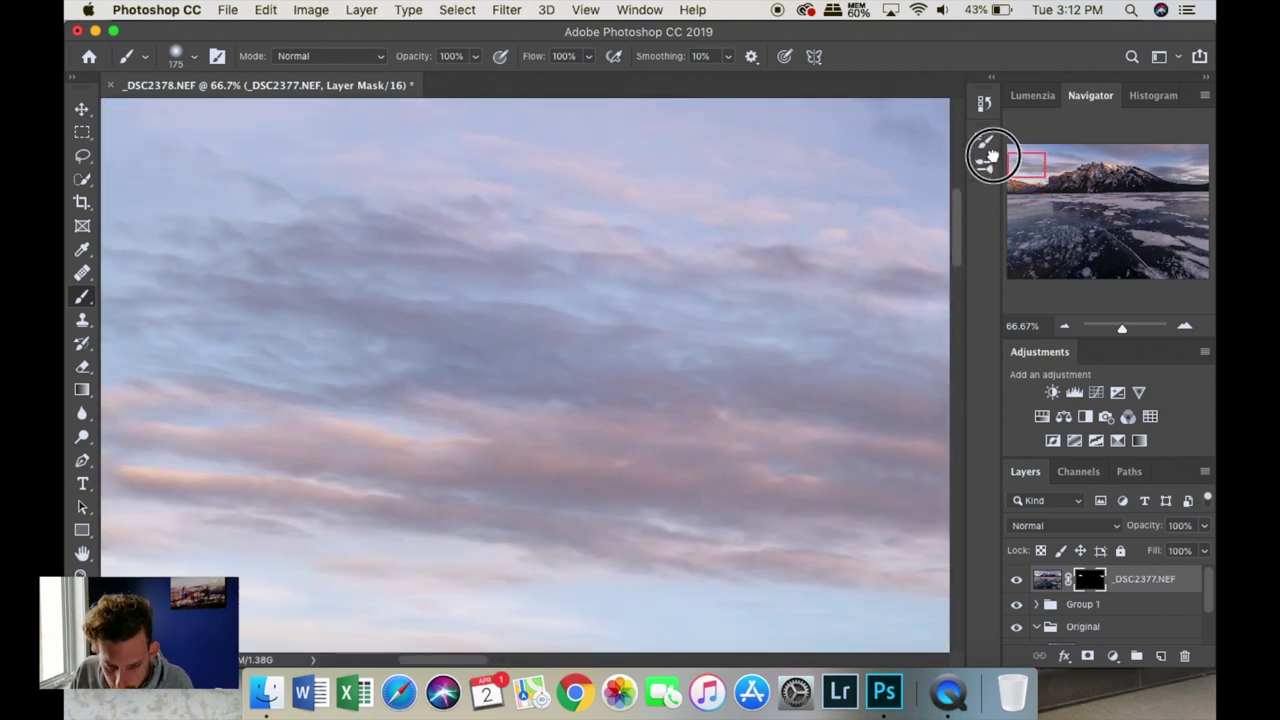
{"action": "mouse_move", "coordinate": [150, 472]}
{"action": "left_mouse_down"}
{"action": "mouse_move", "coordinate": [114, 394]}
{"action": "mouse_move", "coordinate": [131, 507]}
{"action": "mouse_move", "coordinate": [239, 462]}
{"action": "mouse_move", "coordinate": [177, 353]}
{"action": "mouse_move", "coordinate": [324, 391]}
{"action": "mouse_move", "coordinate": [102, 456]}
{"action": "mouse_move", "coordinate": [487, 454]}
{"action": "mouse_move", "coordinate": [534, 468]}
{"action": "mouse_move", "coordinate": [460, 478]}
{"action": "mouse_move", "coordinate": [667, 524]}
{"action": "mouse_move", "coordinate": [63, 478]}
{"action": "mouse_move", "coordinate": [200, 339]}
{"action": "mouse_move", "coordinate": [135, 344]}
{"action": "mouse_move", "coordinate": [382, 287]}
{"action": "mouse_move", "coordinate": [132, 254]}
{"action": "mouse_move", "coordinate": [456, 228]}
{"action": "mouse_move", "coordinate": [63, 177]}
{"action": "mouse_move", "coordinate": [527, 170]}
{"action": "mouse_move", "coordinate": [650, 222]}
{"action": "mouse_move", "coordinate": [291, 185]}
{"action": "mouse_move", "coordinate": [485, 145]}
{"action": "mouse_move", "coordinate": [869, 194]}
{"action": "mouse_move", "coordinate": [824, 270]}
{"action": "mouse_move", "coordinate": [929, 315]}
{"action": "mouse_move", "coordinate": [747, 404]}
{"action": "mouse_move", "coordinate": [814, 460]}
{"action": "mouse_move", "coordinate": [776, 504]}
{"action": "mouse_move", "coordinate": [841, 533]}
{"action": "left_mouse_up"}
{"action": "left_click_drag", "start_coordinate": [1052, 178], "coordinate": [1050, 175]}
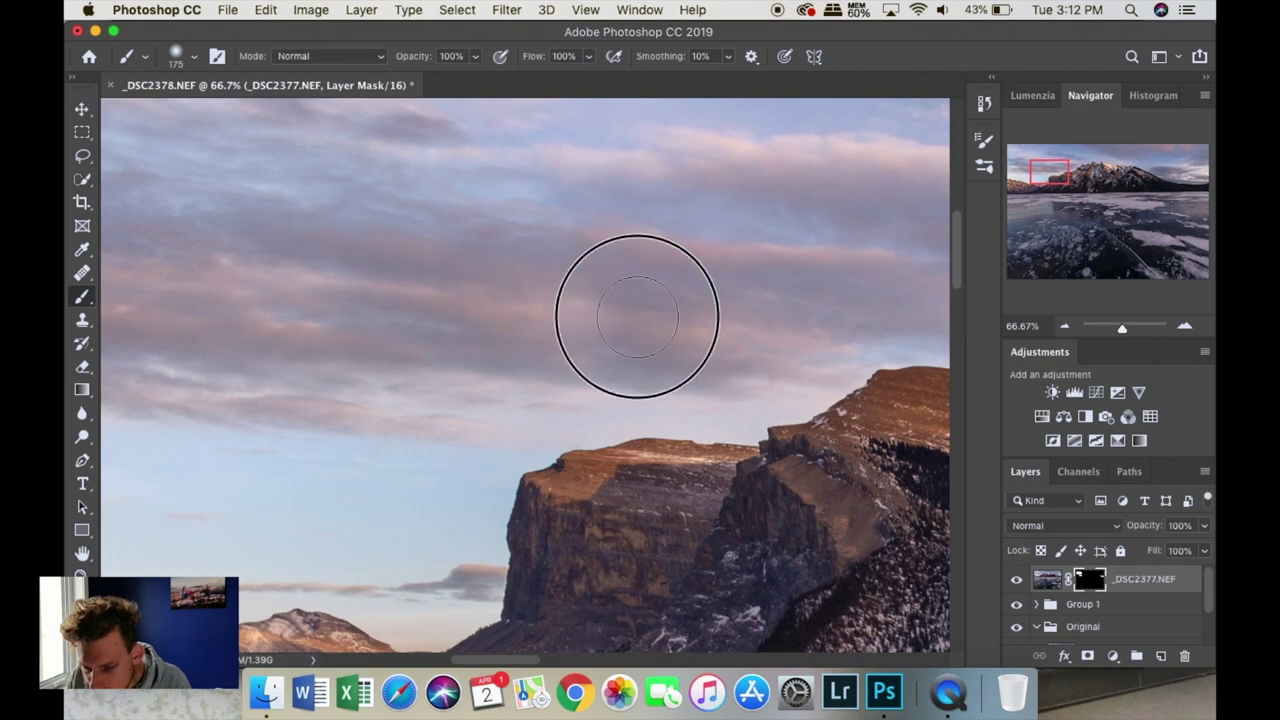
{"action": "mouse_move", "coordinate": [574, 371]}
{"action": "left_mouse_down"}
{"action": "mouse_move", "coordinate": [721, 412]}
{"action": "mouse_move", "coordinate": [741, 431]}
{"action": "mouse_move", "coordinate": [691, 439]}
{"action": "mouse_move", "coordinate": [599, 405]}
{"action": "mouse_move", "coordinate": [657, 362]}
{"action": "mouse_move", "coordinate": [548, 295]}
{"action": "left_mouse_up"}
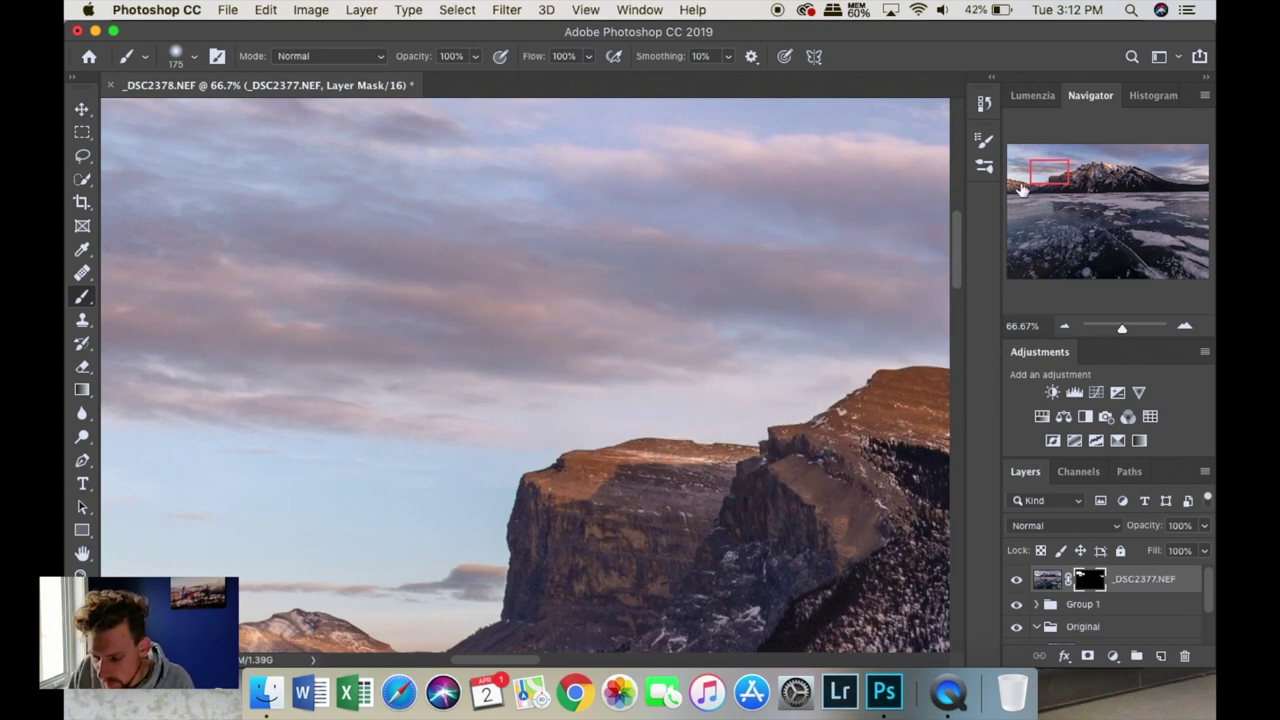
{"action": "key", "text": "super+0"}
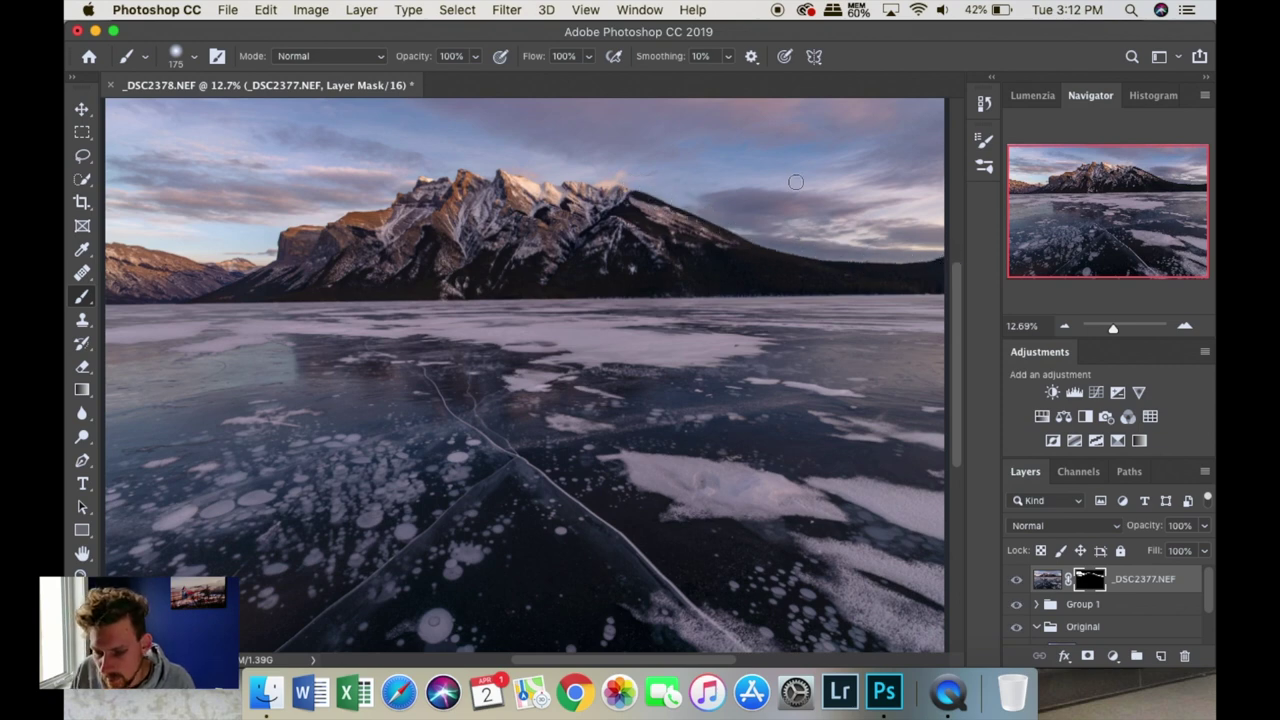
{"action": "key", "text": "backslash"}
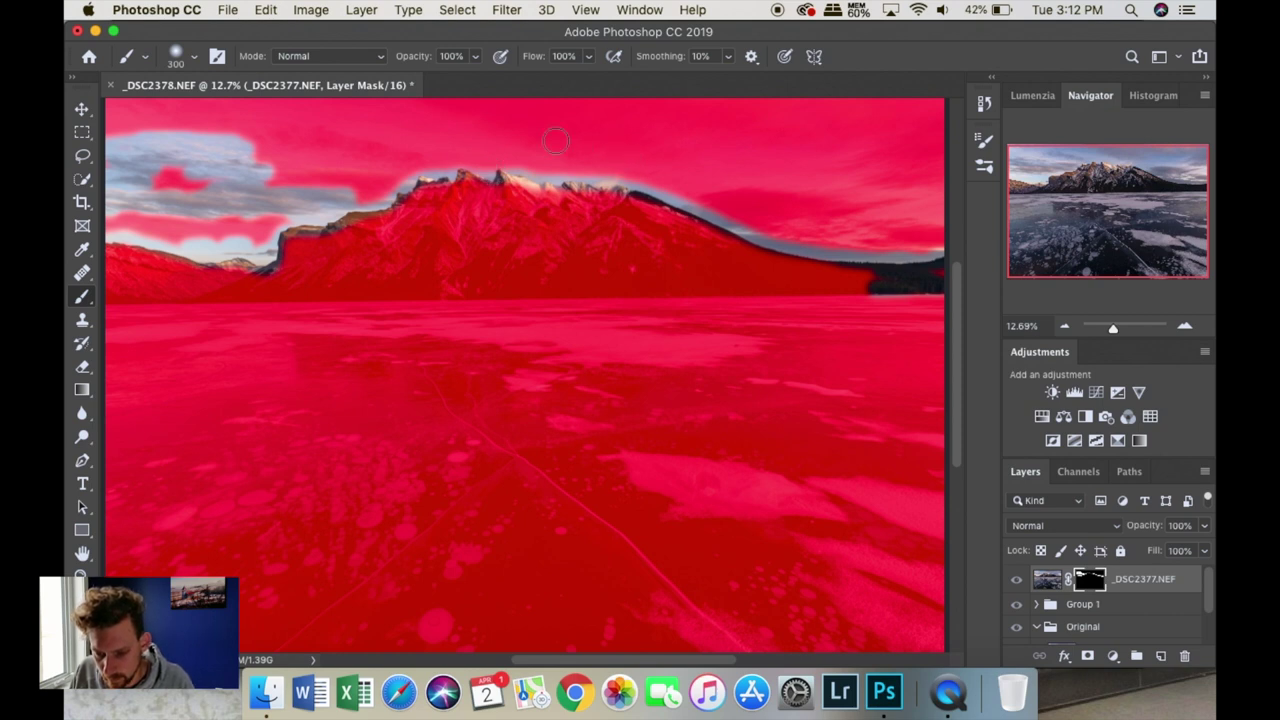
Paint the mask white along the ridge and clear grey specks and streaks from the upper sky
{"action": "mouse_move", "coordinate": [470, 143]}
{"action": "left_mouse_down"}
{"action": "mouse_move", "coordinate": [282, 214]}
{"action": "mouse_move", "coordinate": [96, 222]}
{"action": "mouse_move", "coordinate": [259, 232]}
{"action": "mouse_move", "coordinate": [196, 182]}
{"action": "mouse_move", "coordinate": [191, 192]}
{"action": "mouse_move", "coordinate": [153, 173]}
{"action": "mouse_move", "coordinate": [253, 234]}
{"action": "mouse_move", "coordinate": [267, 233]}
{"action": "mouse_move", "coordinate": [148, 198]}
{"action": "mouse_move", "coordinate": [75, 143]}
{"action": "mouse_move", "coordinate": [82, 151]}
{"action": "mouse_move", "coordinate": [97, 127]}
{"action": "mouse_move", "coordinate": [218, 112]}
{"action": "mouse_move", "coordinate": [87, 90]}
{"action": "mouse_move", "coordinate": [517, 118]}
{"action": "mouse_move", "coordinate": [115, 132]}
{"action": "mouse_move", "coordinate": [496, 127]}
{"action": "mouse_move", "coordinate": [214, 186]}
{"action": "mouse_move", "coordinate": [399, 126]}
{"action": "mouse_move", "coordinate": [219, 141]}
{"action": "mouse_move", "coordinate": [487, 127]}
{"action": "mouse_move", "coordinate": [523, 140]}
{"action": "mouse_move", "coordinate": [439, 161]}
{"action": "mouse_move", "coordinate": [601, 167]}
{"action": "mouse_move", "coordinate": [749, 207]}
{"action": "mouse_move", "coordinate": [712, 207]}
{"action": "mouse_move", "coordinate": [799, 237]}
{"action": "mouse_move", "coordinate": [945, 245]}
{"action": "mouse_move", "coordinate": [922, 229]}
{"action": "mouse_move", "coordinate": [771, 221]}
{"action": "mouse_move", "coordinate": [700, 196]}
{"action": "mouse_move", "coordinate": [897, 194]}
{"action": "mouse_move", "coordinate": [733, 194]}
{"action": "mouse_move", "coordinate": [963, 216]}
{"action": "mouse_move", "coordinate": [771, 163]}
{"action": "mouse_move", "coordinate": [1048, 138]}
{"action": "mouse_move", "coordinate": [560, 166]}
{"action": "mouse_move", "coordinate": [908, 160]}
{"action": "mouse_move", "coordinate": [632, 191]}
{"action": "mouse_move", "coordinate": [568, 151]}
{"action": "mouse_move", "coordinate": [618, 137]}
{"action": "mouse_move", "coordinate": [513, 137]}
{"action": "mouse_move", "coordinate": [744, 110]}
{"action": "mouse_move", "coordinate": [658, 96]}
{"action": "mouse_move", "coordinate": [804, 113]}
{"action": "mouse_move", "coordinate": [900, 107]}
{"action": "mouse_move", "coordinate": [693, 135]}
{"action": "mouse_move", "coordinate": [1022, 125]}
{"action": "mouse_move", "coordinate": [897, 160]}
{"action": "mouse_move", "coordinate": [966, 195]}
{"action": "left_mouse_up"}
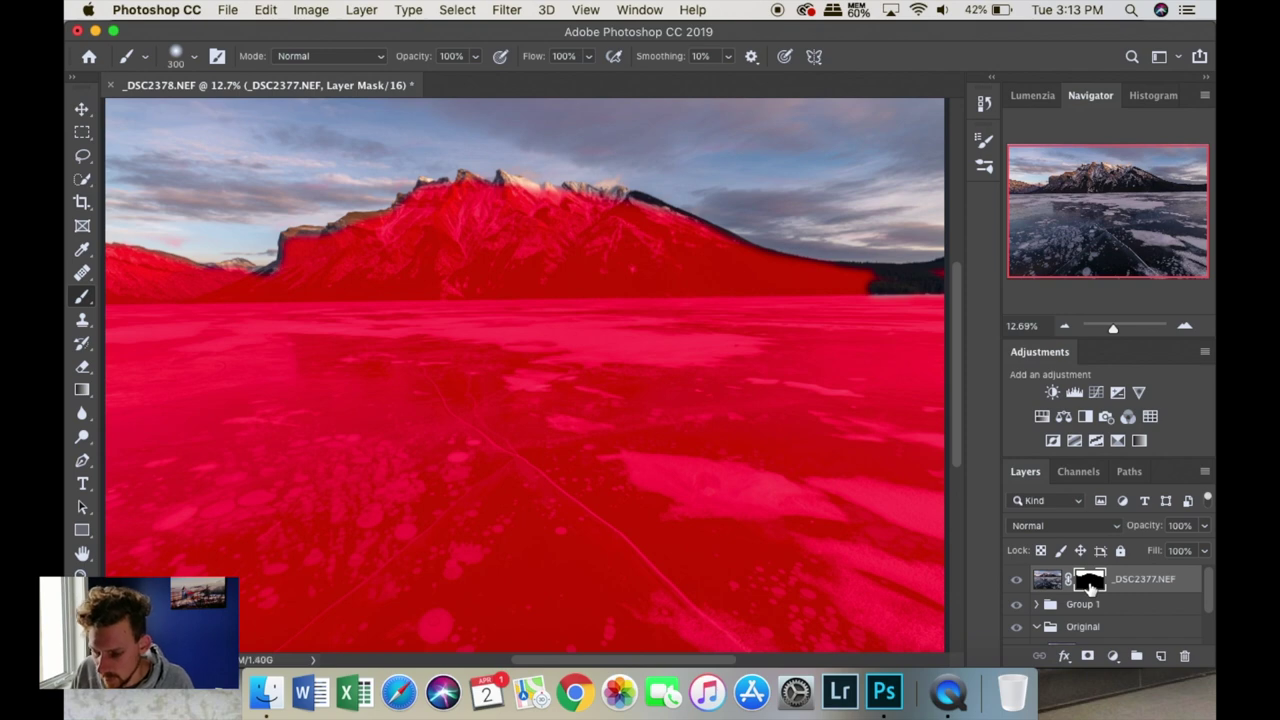
{"action": "left_click", "coordinate": [1090, 586], "text": "alt+shift"}
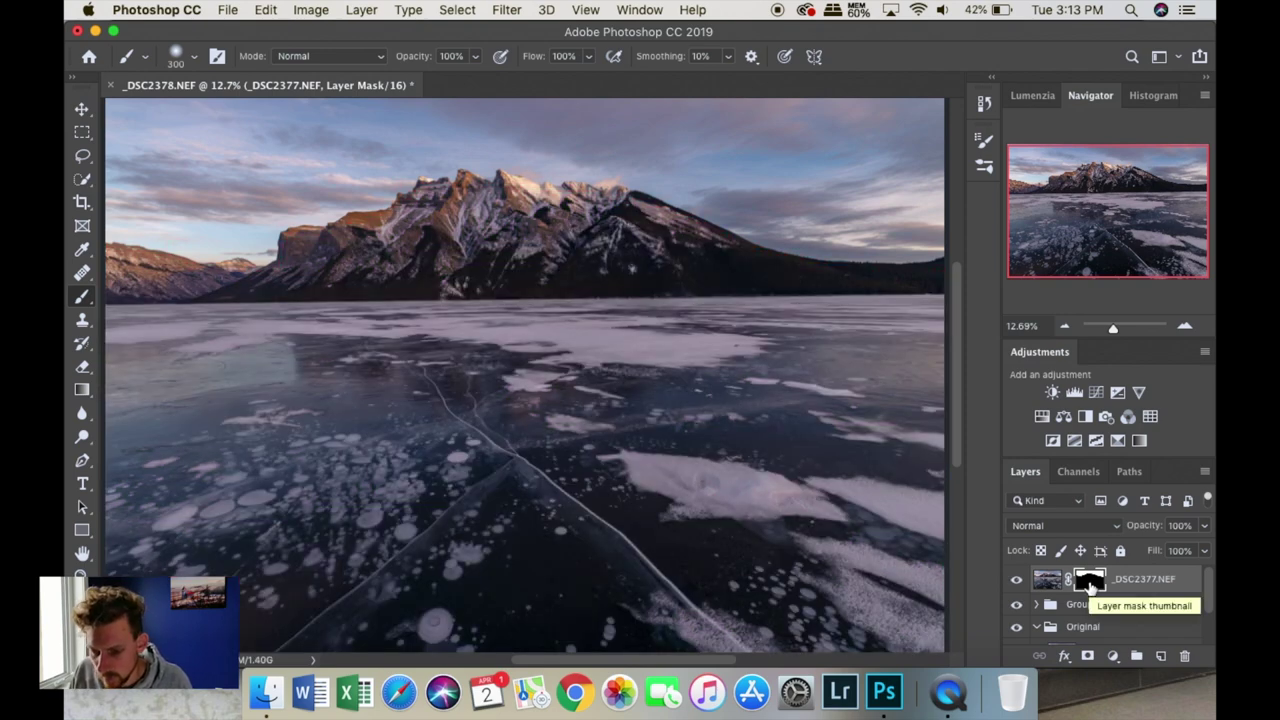
{"action": "left_click", "coordinate": [1090, 586], "text": "alt"}
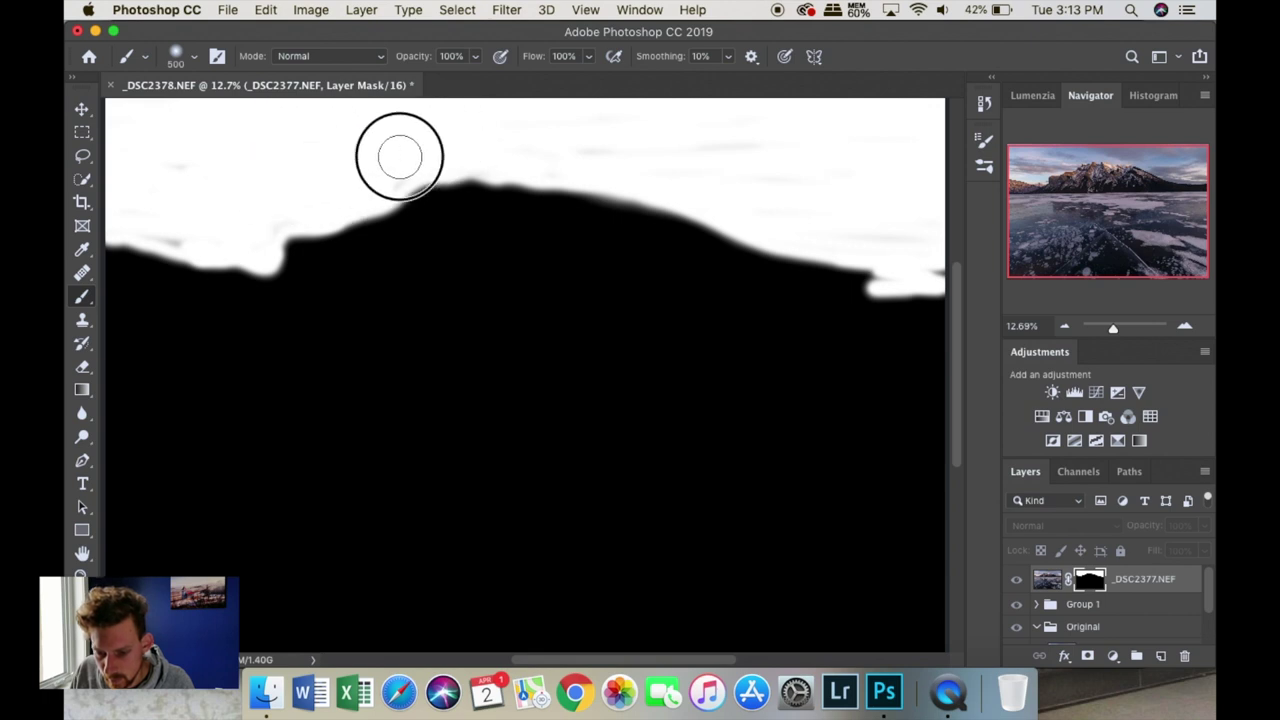
{"action": "left_click_drag", "start_coordinate": [254, 212], "coordinate": [157, 220]}
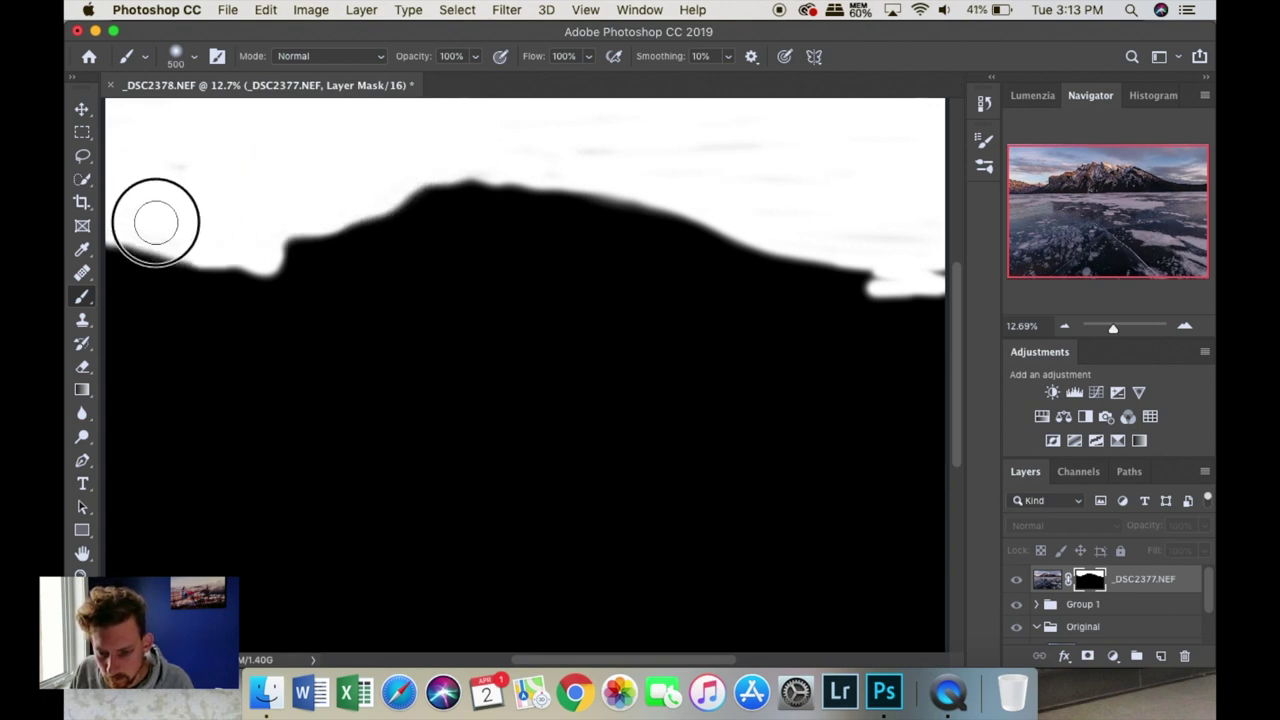
{"action": "mouse_move", "coordinate": [502, 122]}
{"action": "left_mouse_down"}
{"action": "mouse_move", "coordinate": [783, 154]}
{"action": "mouse_move", "coordinate": [697, 146]}
{"action": "mouse_move", "coordinate": [849, 232]}
{"action": "left_mouse_up"}
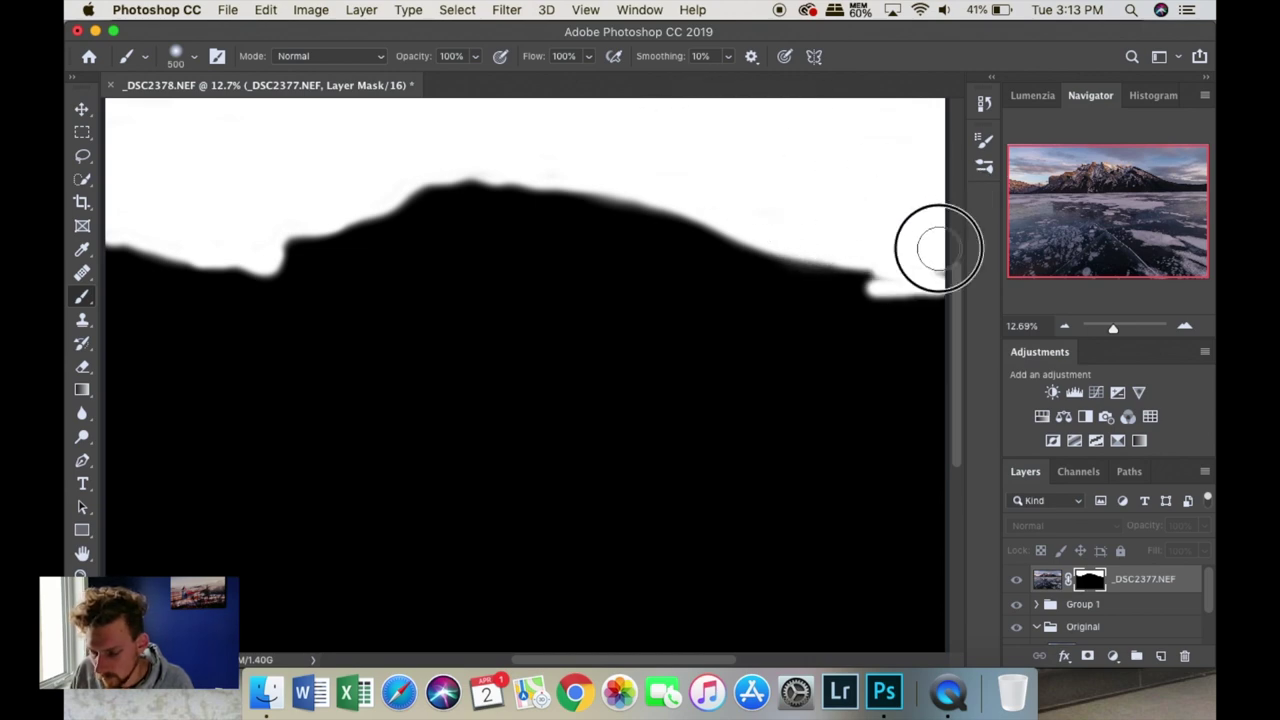
{"action": "left_click", "coordinate": [1090, 580], "text": "alt"}
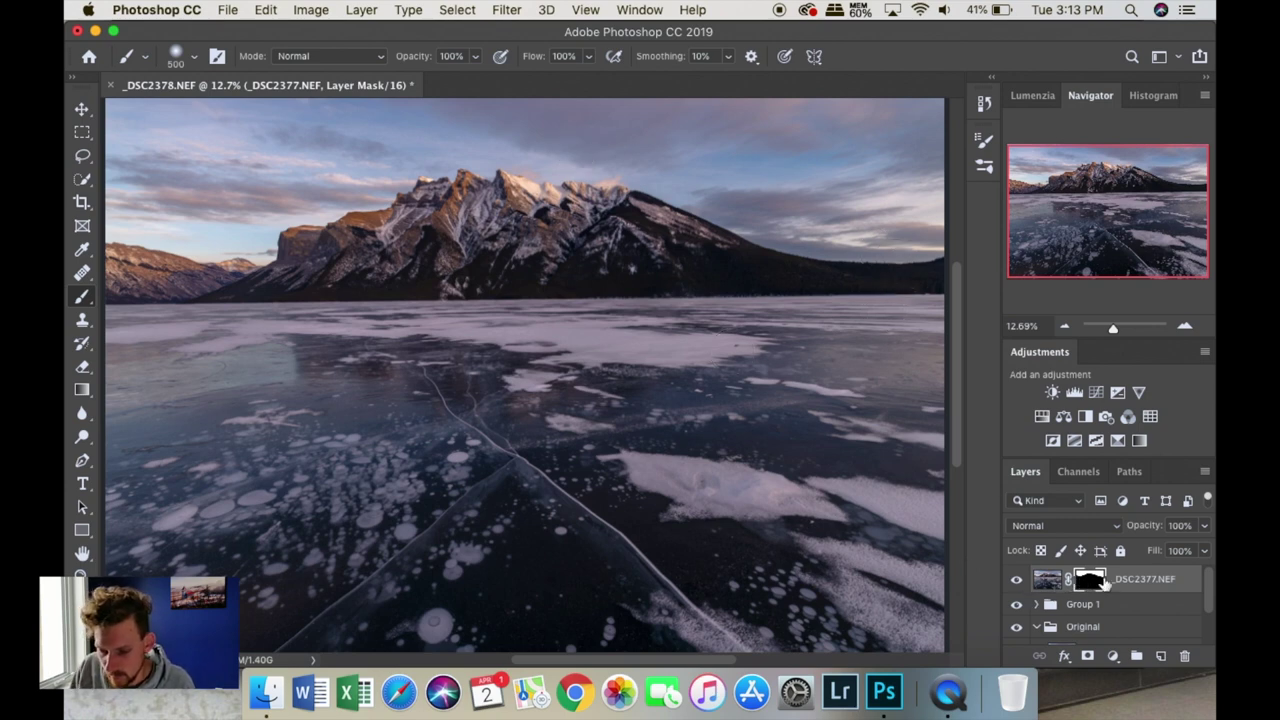
Inspect the blend at 100%, compare exposures by toggling visibility, and move _DSC2378.NEF to the top
{"action": "key", "text": "super+1"}
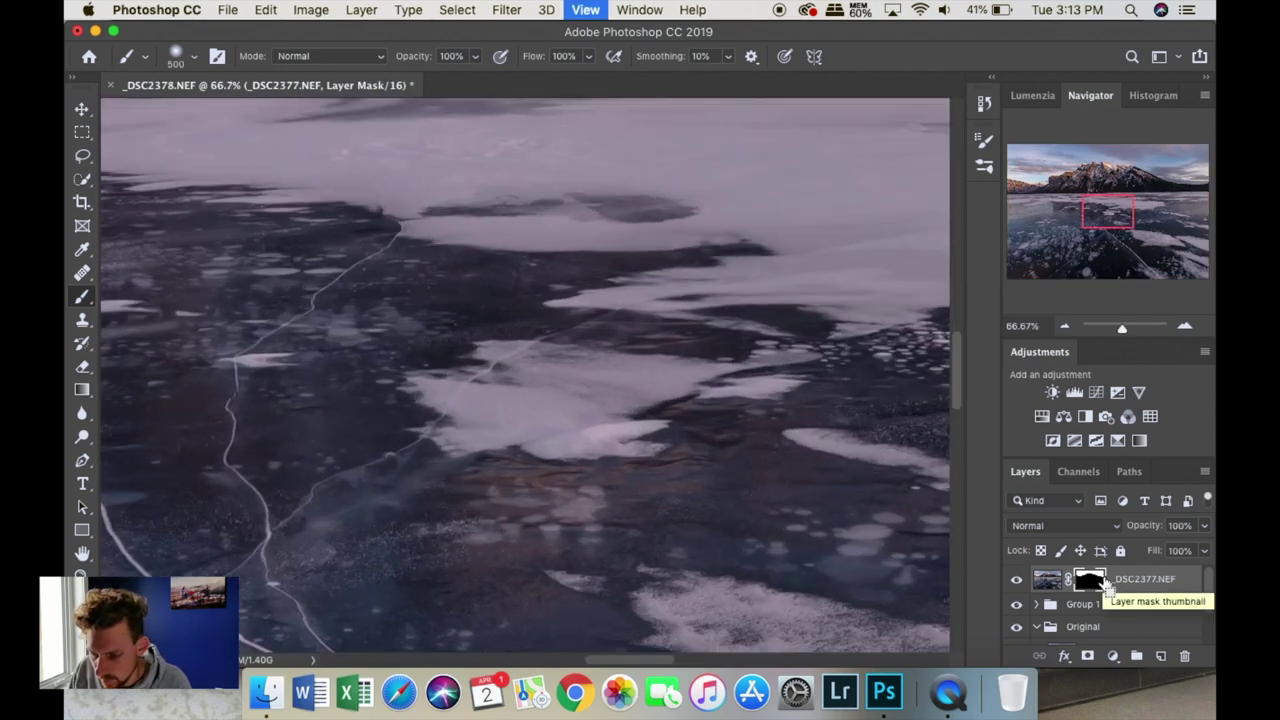
{"action": "mouse_move", "coordinate": [1118, 210]}
{"action": "left_mouse_down"}
{"action": "mouse_move", "coordinate": [1114, 196]}
{"action": "mouse_move", "coordinate": [1061, 196]}
{"action": "left_mouse_up"}
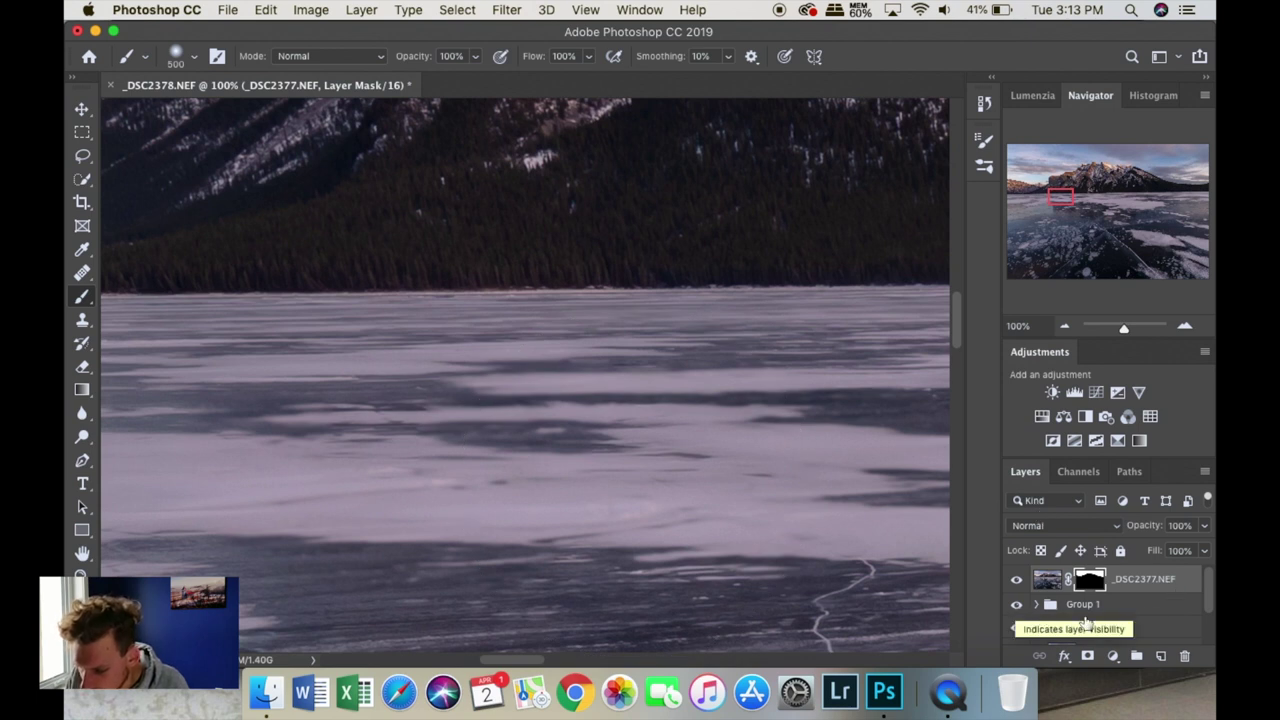
{"action": "left_click", "coordinate": [1017, 606]}
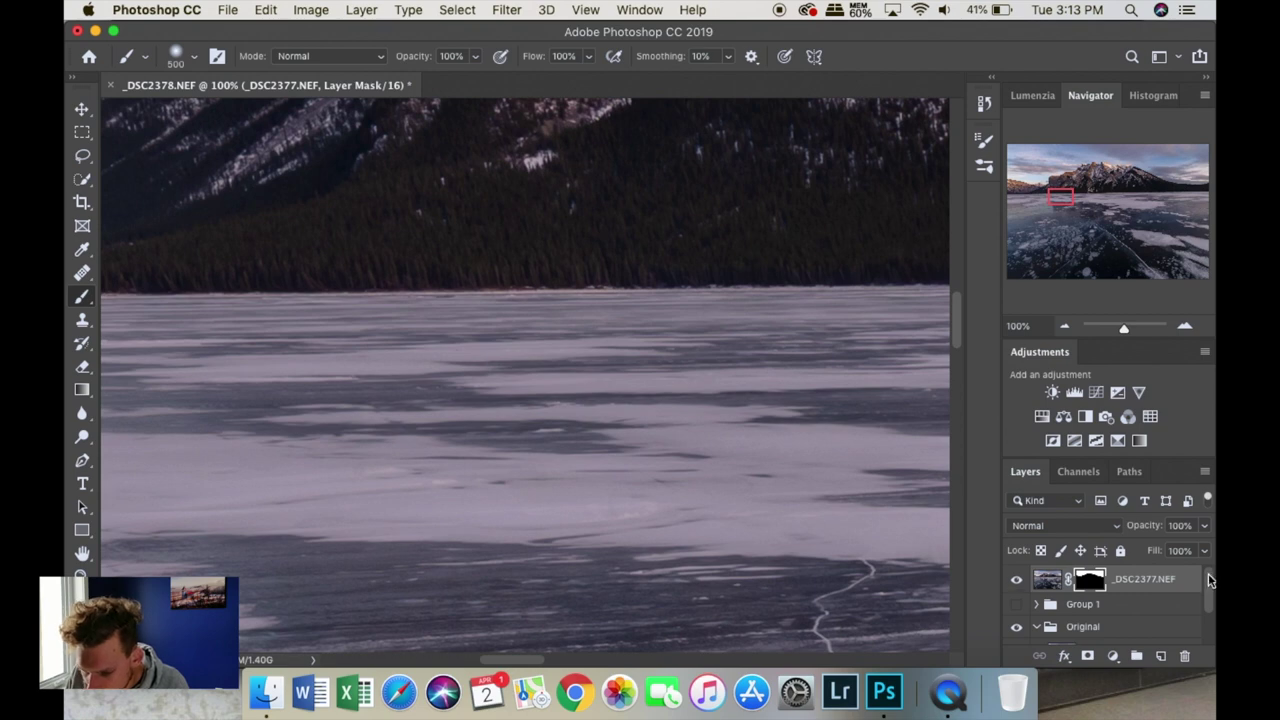
{"action": "left_click_drag", "start_coordinate": [1208, 580], "coordinate": [1206, 616]}
{"action": "left_click", "coordinate": [1016, 604]}
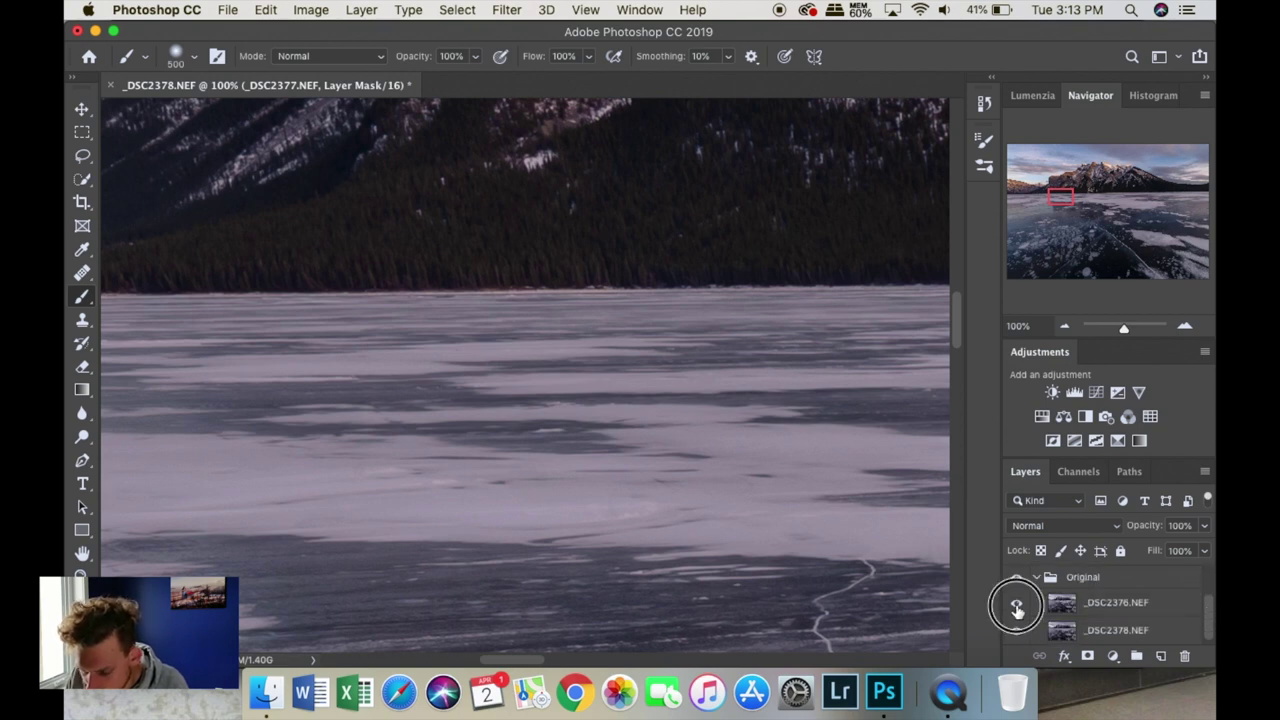
{"action": "left_click", "coordinate": [1016, 605]}
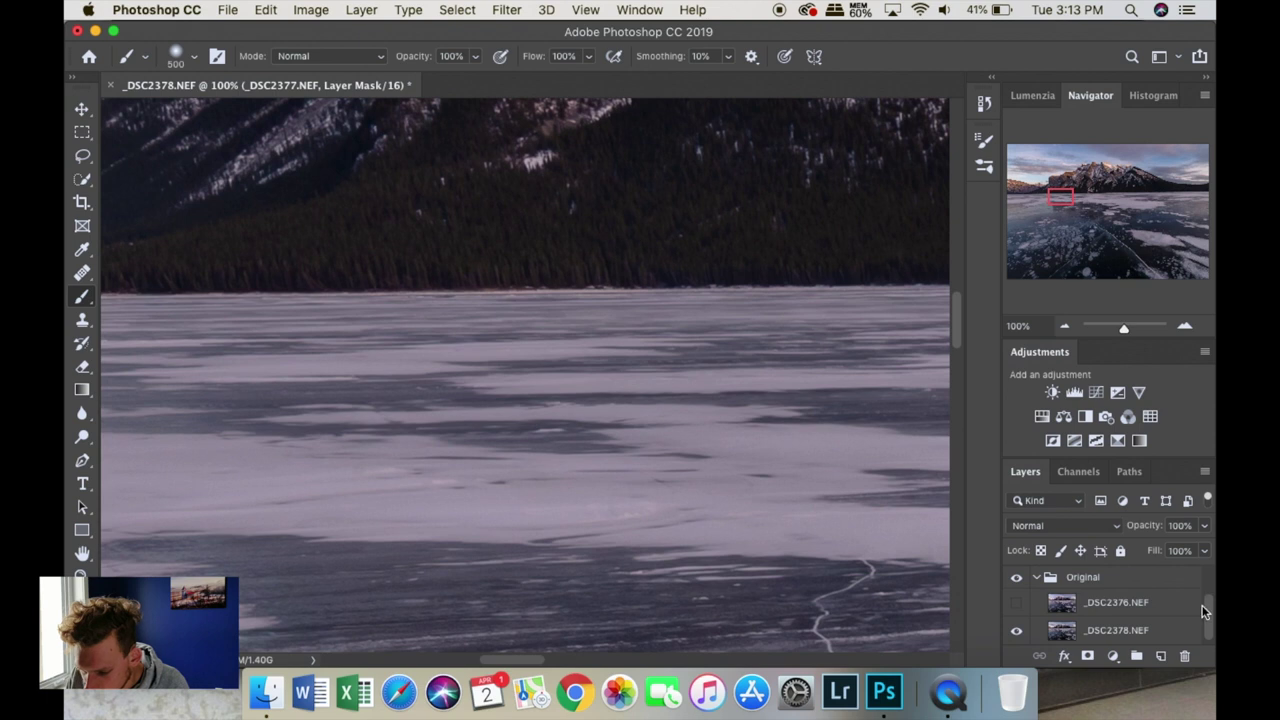
{"action": "left_click_drag", "start_coordinate": [1087, 638], "coordinate": [1096, 578]}
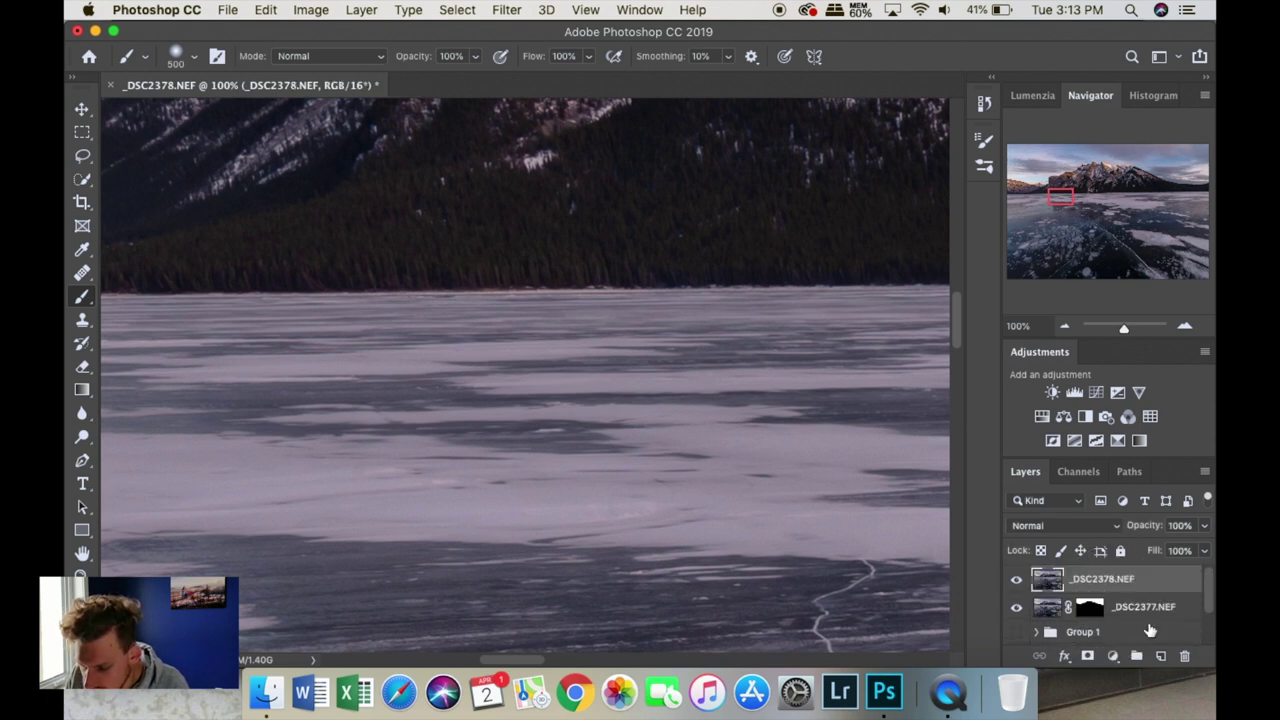
Give _DSC2378.NEF an inverted black mask, show Group 1, and paint ice in near the lake centre
{"action": "left_click", "coordinate": [1087, 655]}
{"action": "key", "text": "super+i"}
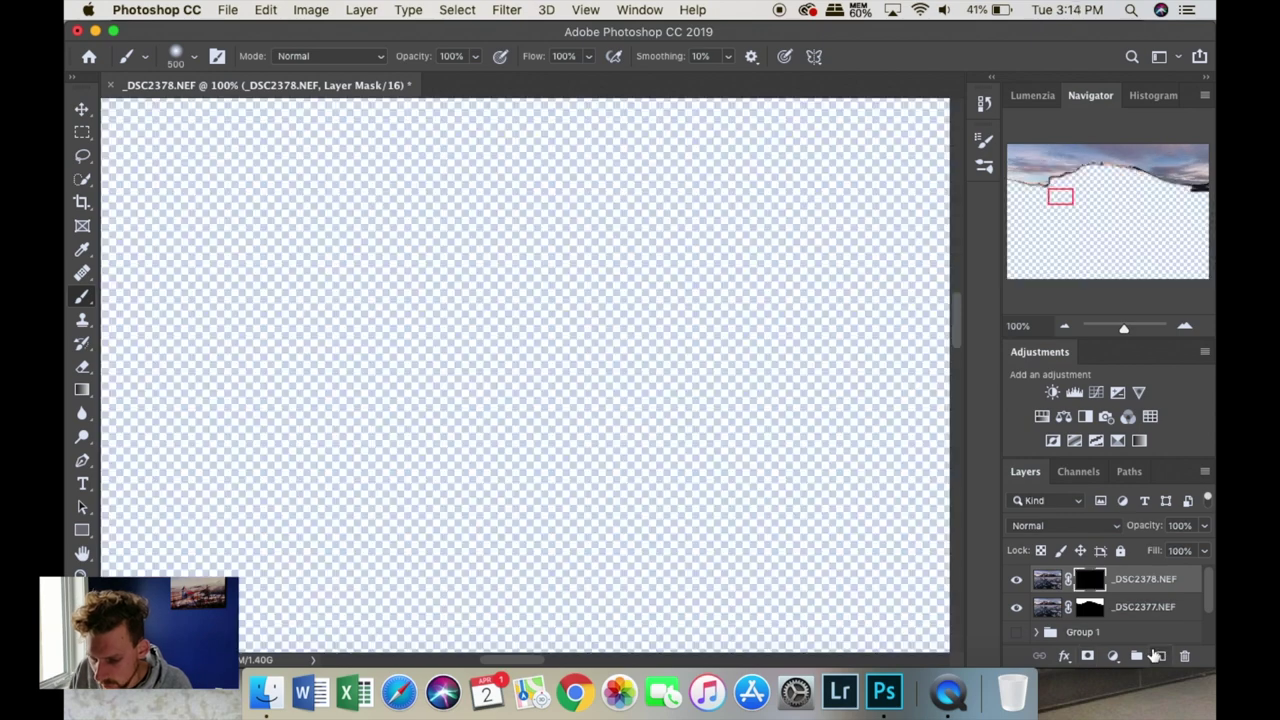
{"action": "left_click", "coordinate": [1017, 633]}
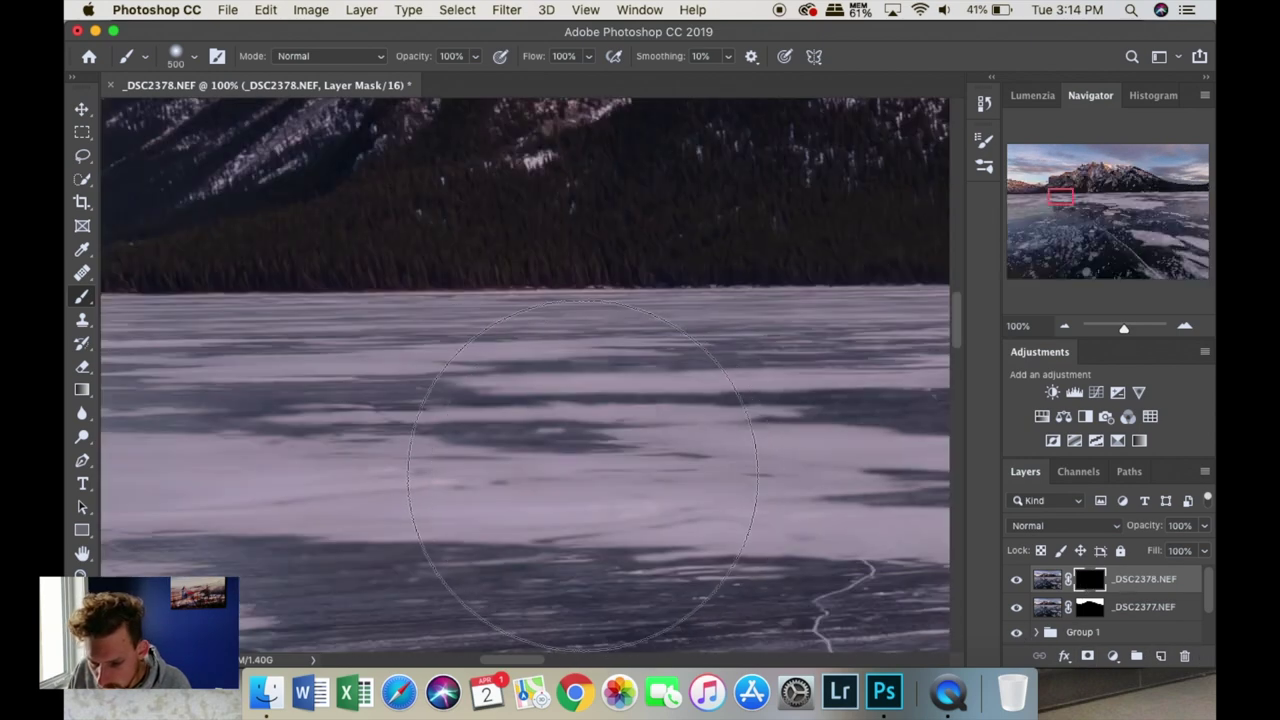
{"action": "left_click_drag", "start_coordinate": [500, 580], "coordinate": [470, 580]}
{"action": "key", "text": "bracketleft"}
{"action": "key", "text": "bracketleft"}
{"action": "key", "text": "bracketleft"}
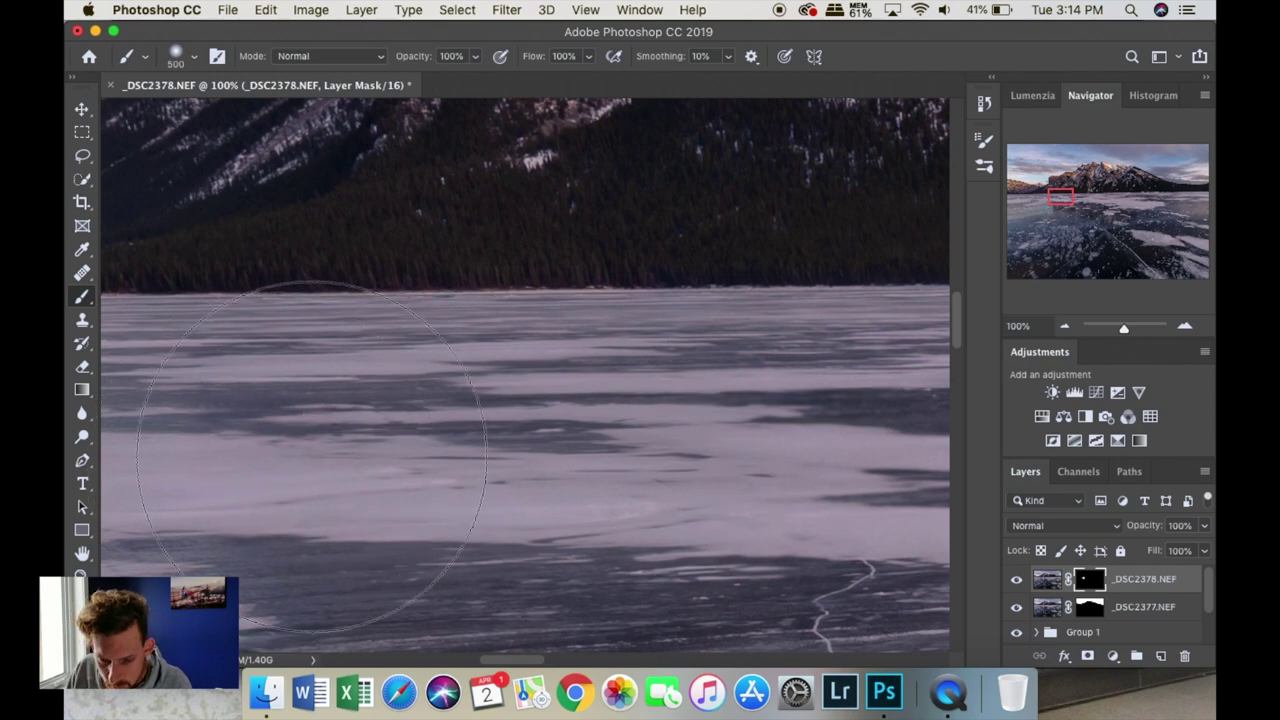
{"action": "key", "text": "bracketright"}
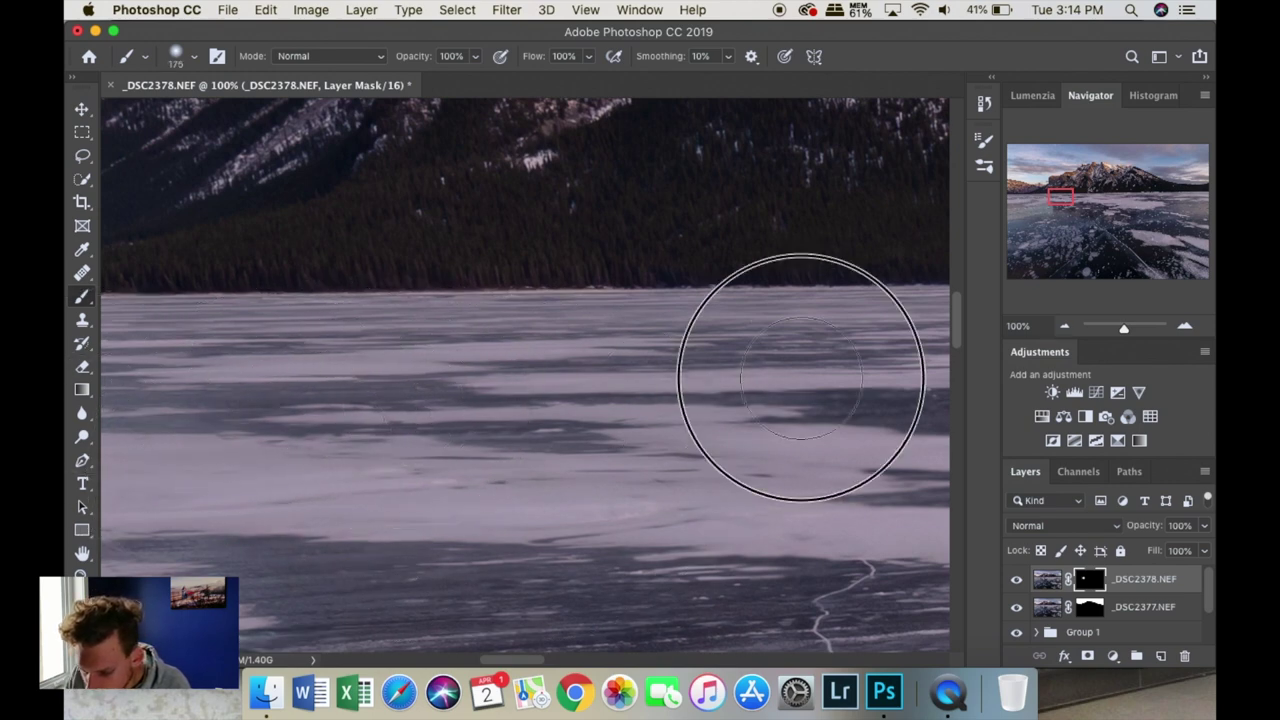
{"action": "key", "text": "bracketleft"}
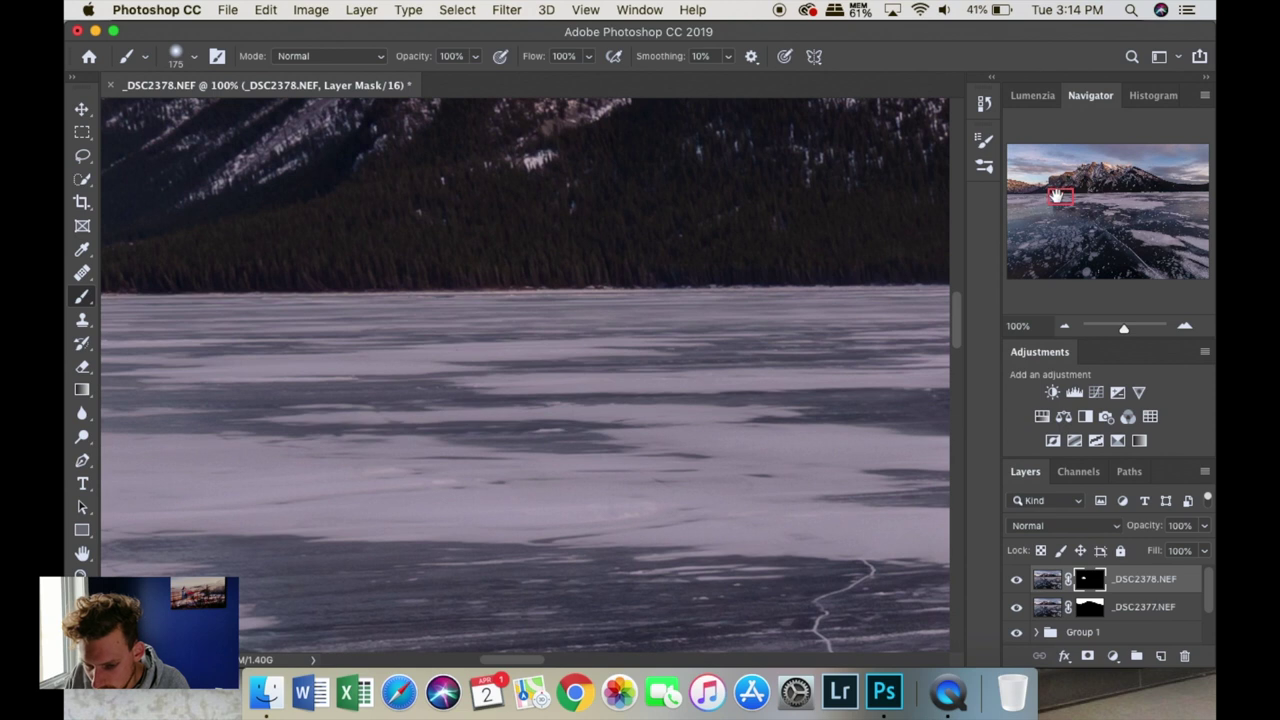
Paint sharp ice detail into further areas of the frozen lake, resizing the brush as needed
{"action": "left_click_drag", "start_coordinate": [1056, 196], "coordinate": [1045, 195]}
{"action": "key", "text": "bracketright"}
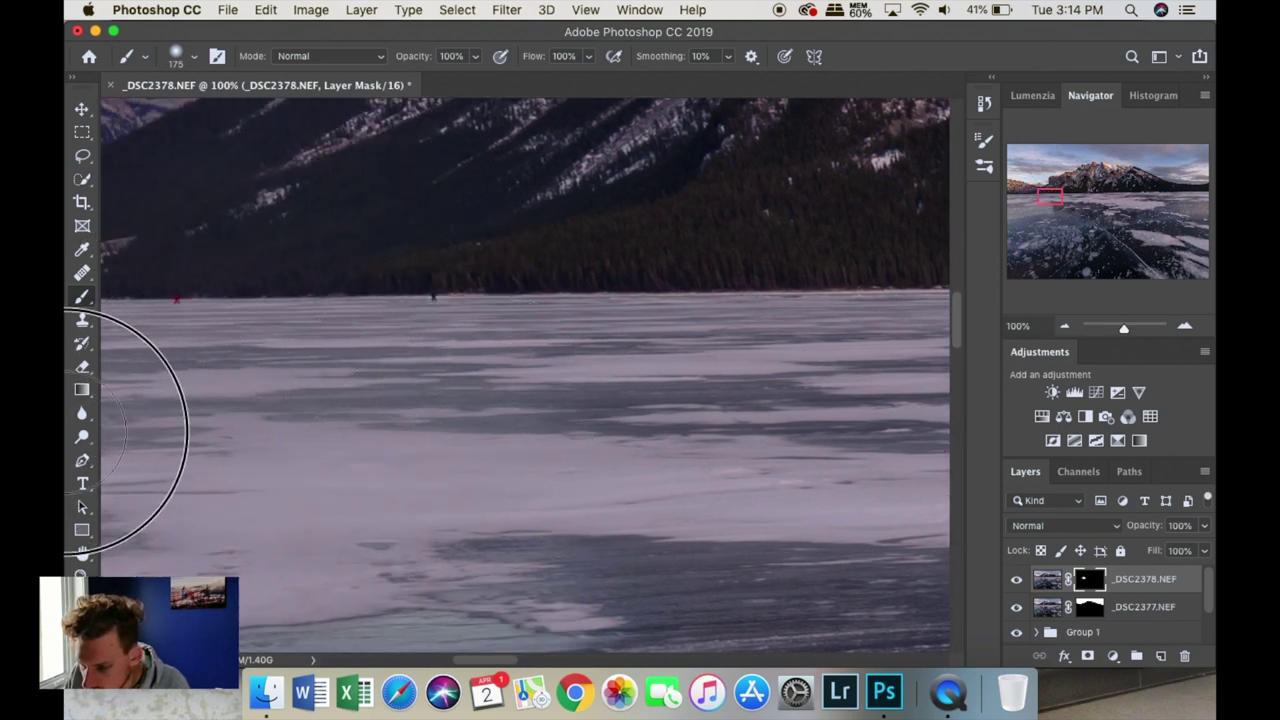
{"action": "left_click_drag", "start_coordinate": [1054, 197], "coordinate": [1020, 198]}
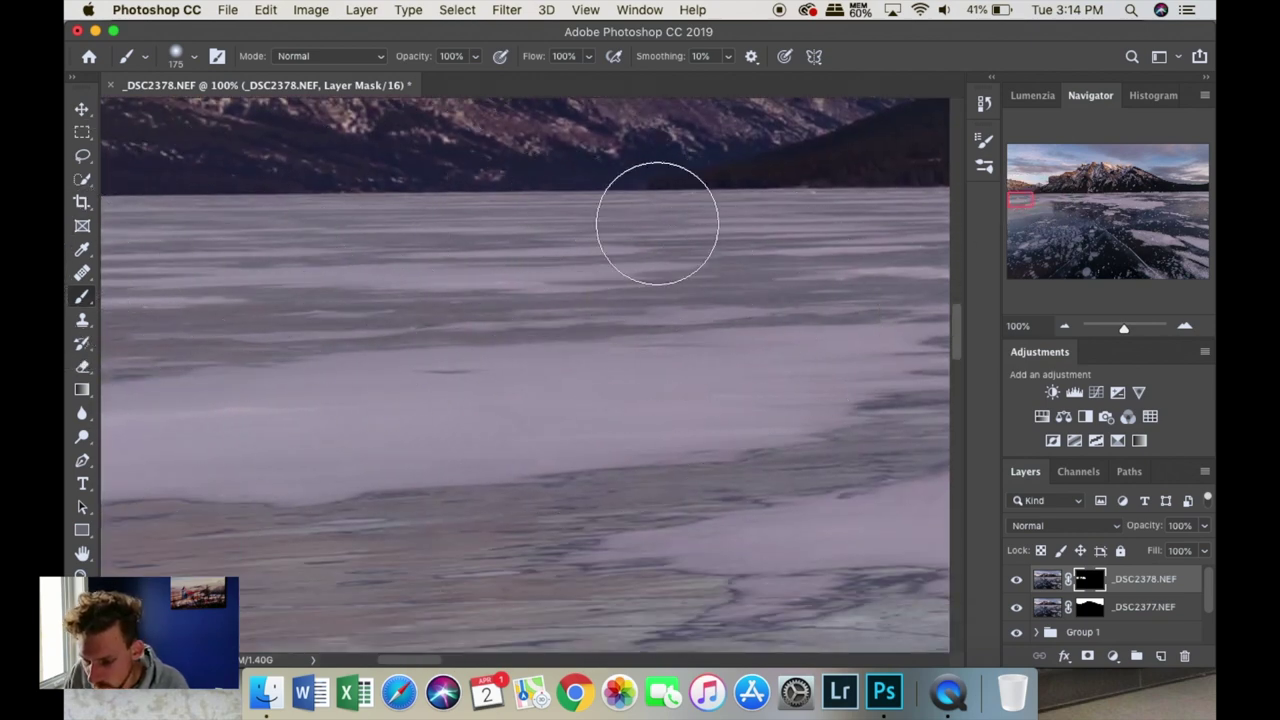
{"action": "left_click_drag", "start_coordinate": [1025, 221], "coordinate": [1085, 203]}
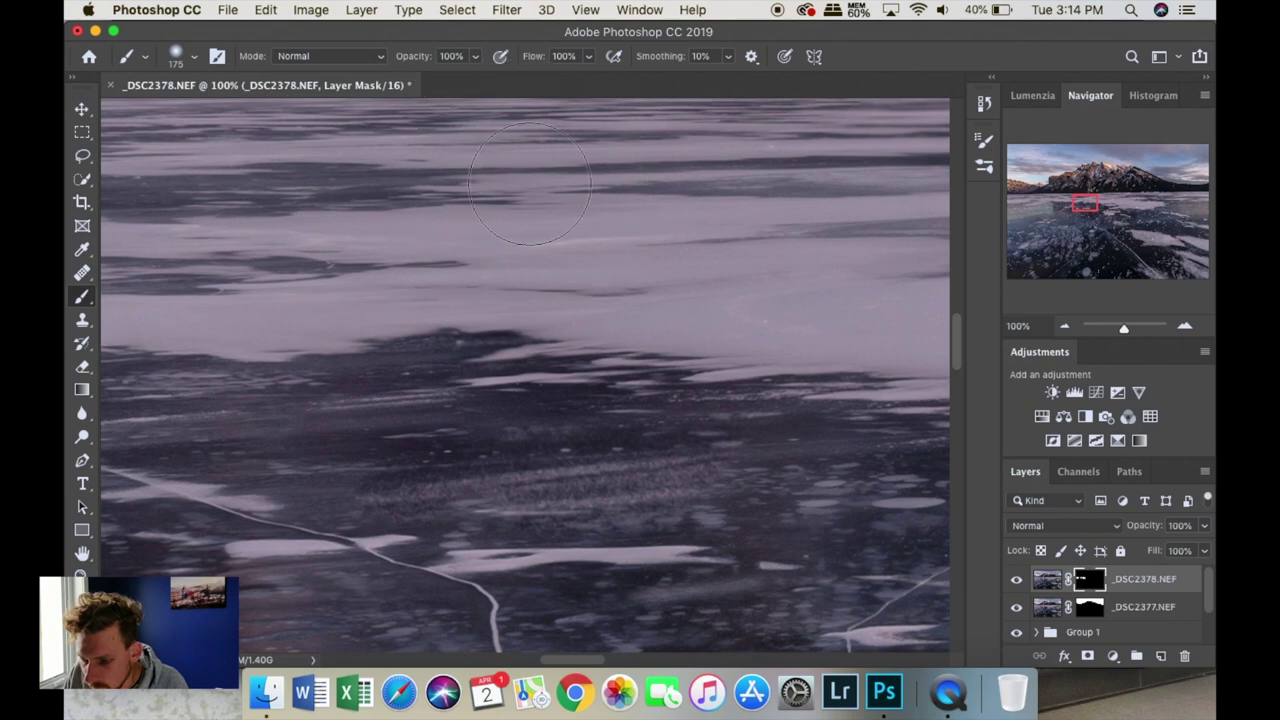
{"action": "left_click_drag", "start_coordinate": [1083, 208], "coordinate": [1107, 207]}
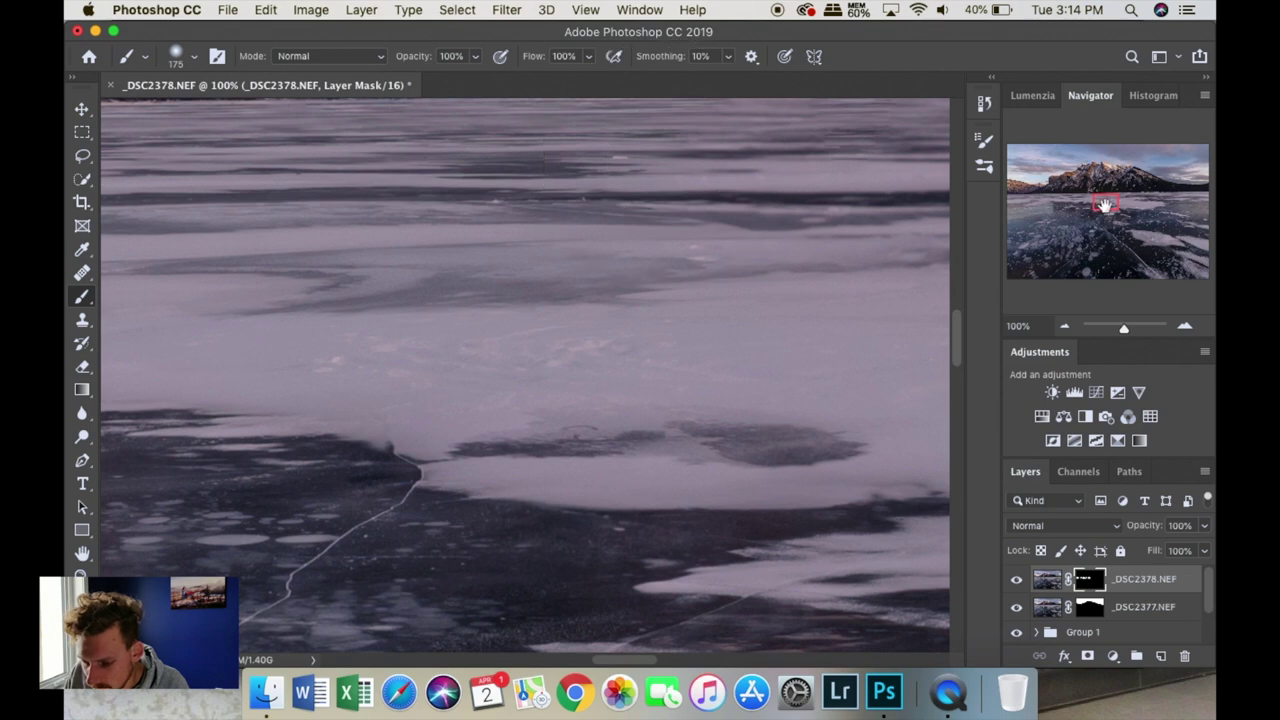
{"action": "left_click_drag", "start_coordinate": [1104, 205], "coordinate": [1124, 203]}
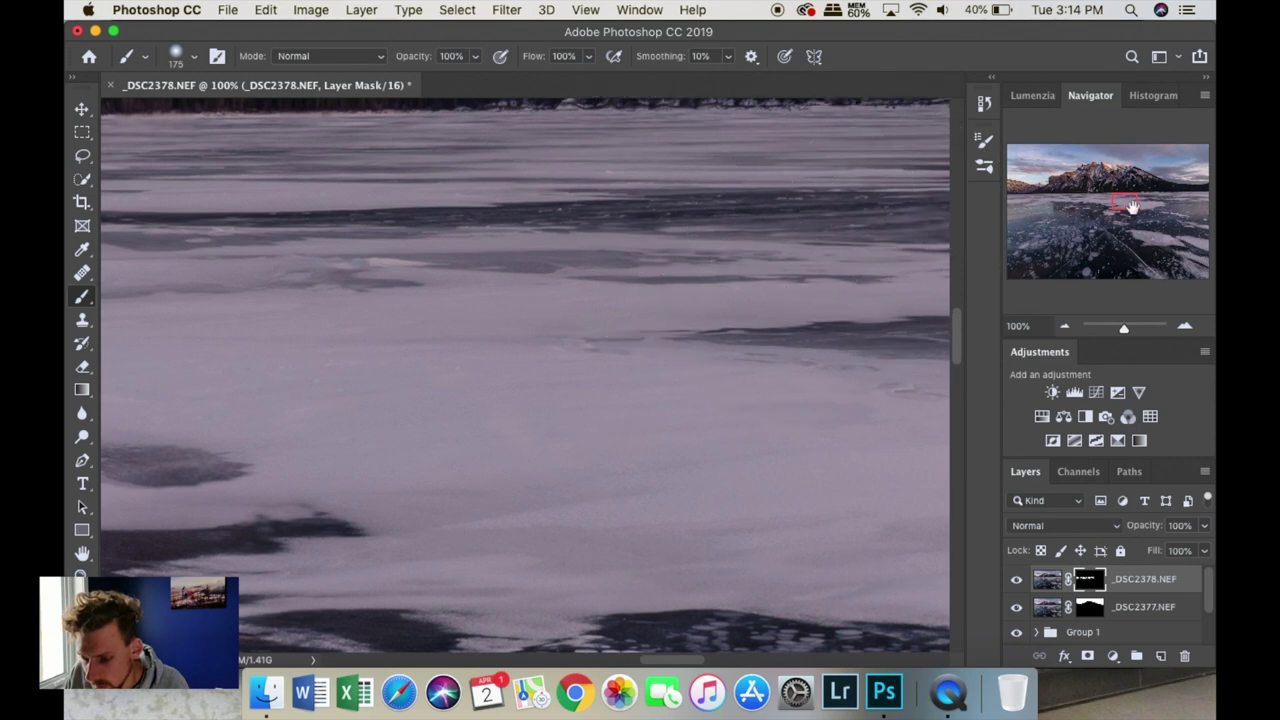
{"action": "left_click_drag", "start_coordinate": [1131, 207], "coordinate": [1148, 205]}
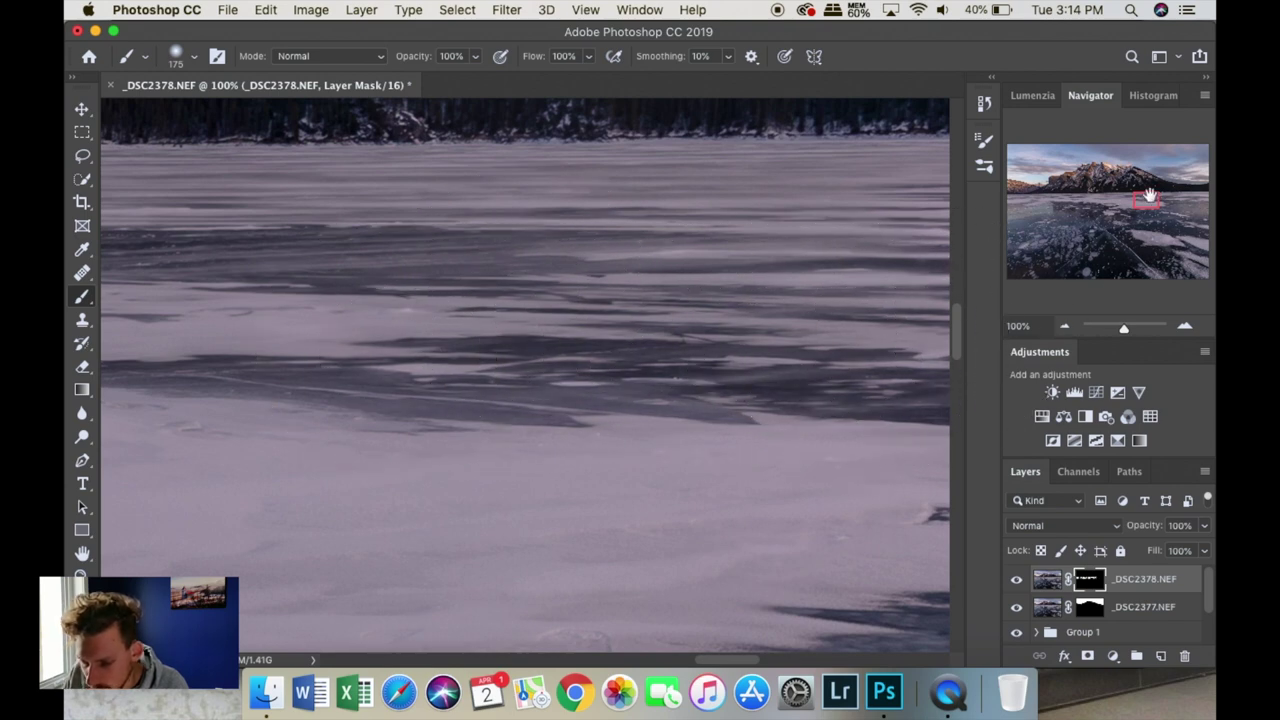
{"action": "left_click_drag", "start_coordinate": [1150, 196], "coordinate": [1166, 194]}
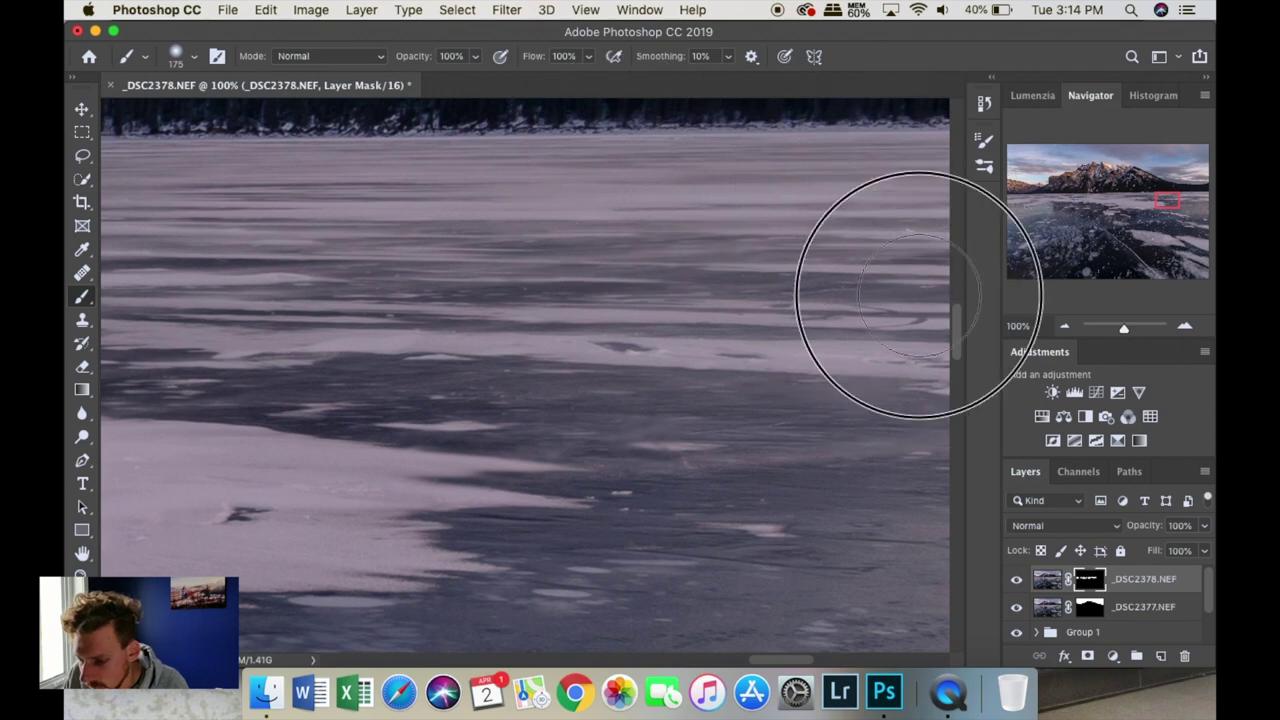
{"action": "left_click_drag", "start_coordinate": [1163, 201], "coordinate": [1195, 197]}
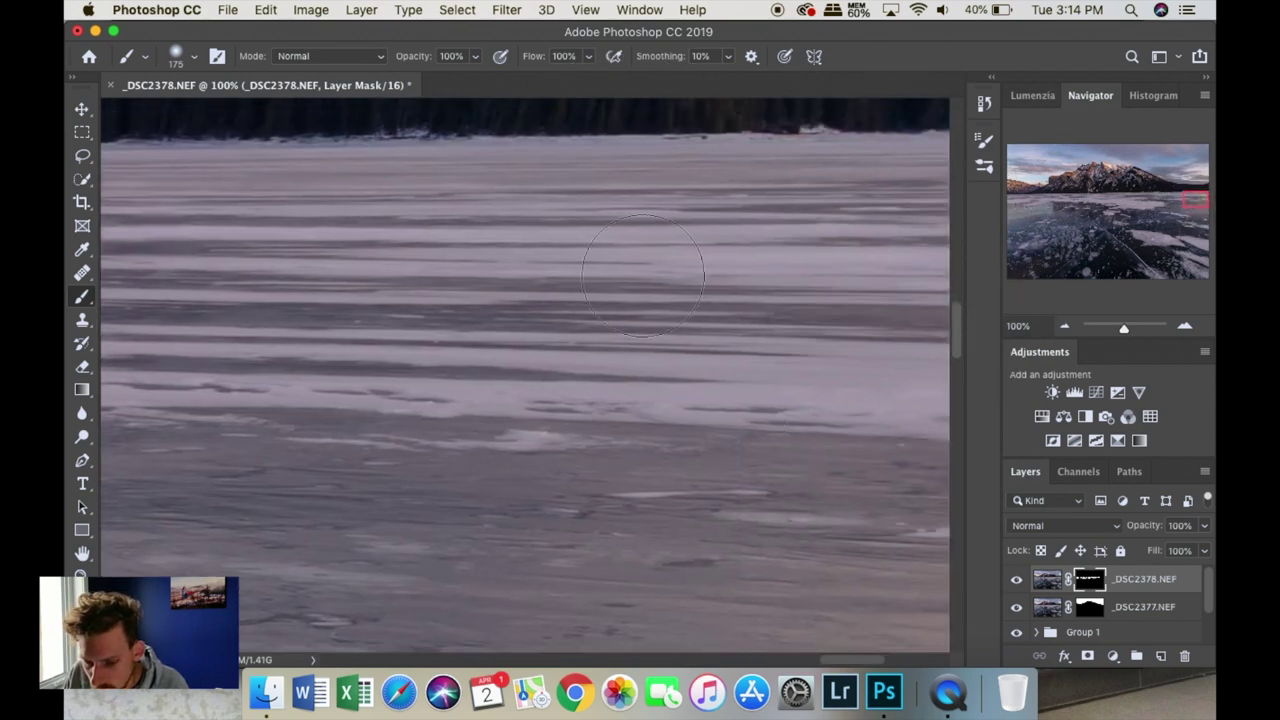
{"action": "key", "text": "bracketright"}
{"action": "key", "text": "bracketright"}
{"action": "key", "text": "bracketright"}
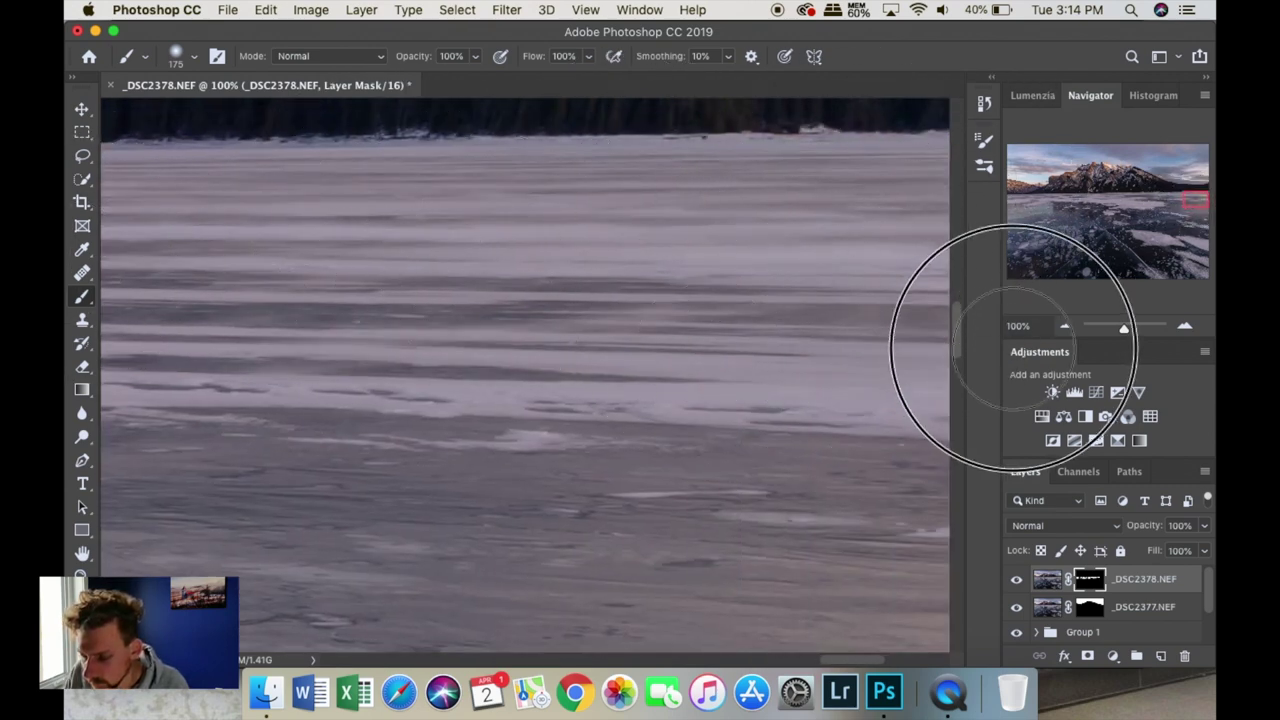
{"action": "left_click_drag", "start_coordinate": [1196, 200], "coordinate": [1155, 300]}
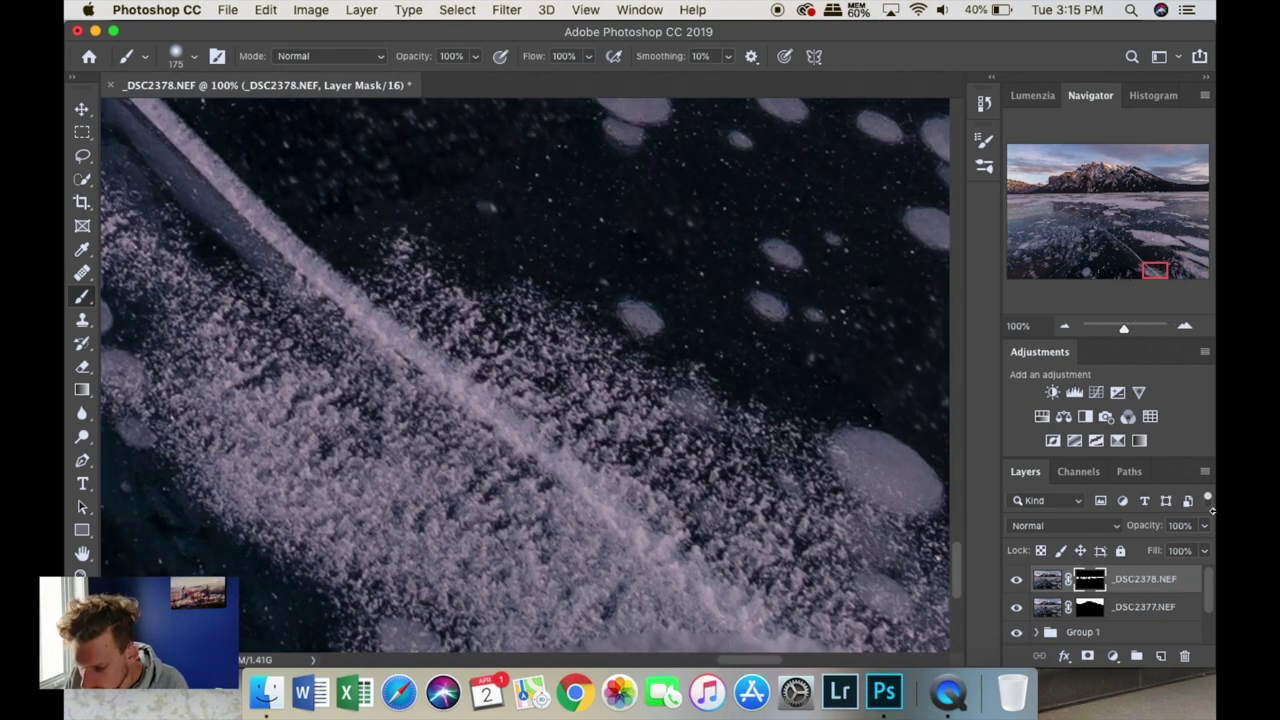
Move _DSC2376.NEF to the top, make it visible, and hide it behind an inverted black mask
{"action": "scroll", "coordinate": [1205, 585], "scroll_direction": "down", "scroll_amount": 3}
{"action": "left_click", "coordinate": [1118, 630]}
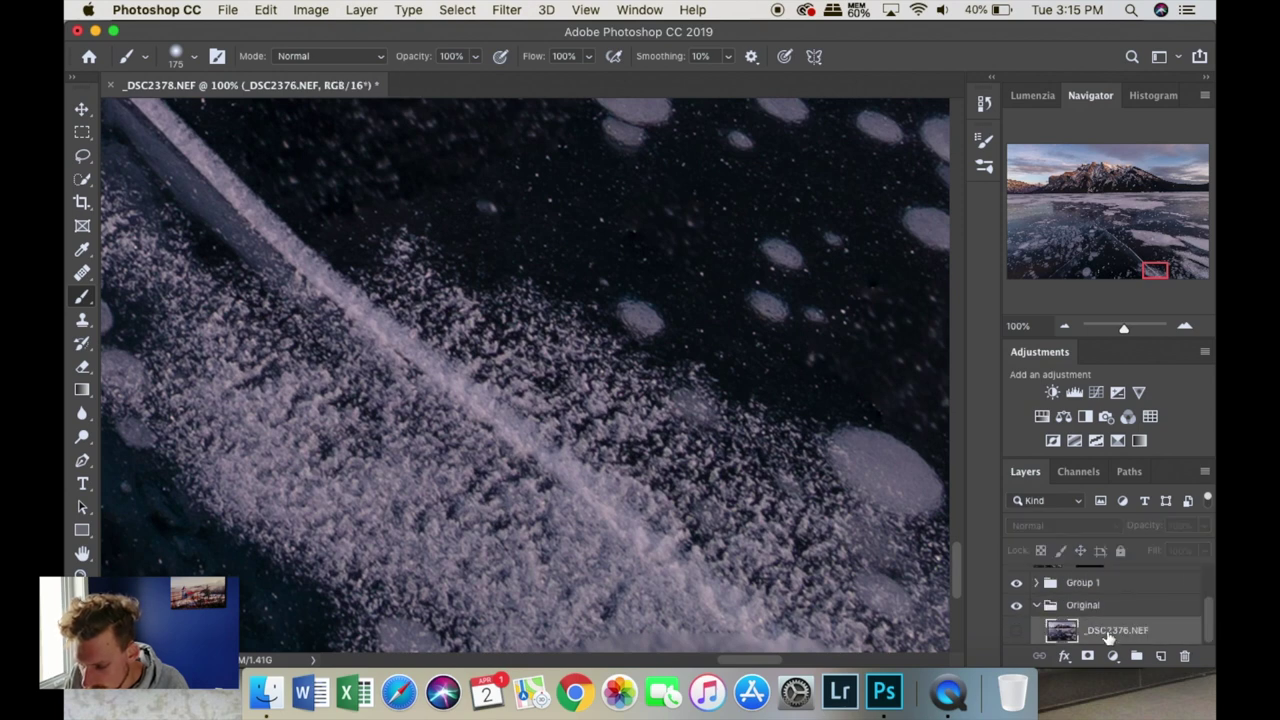
{"action": "left_click_drag", "start_coordinate": [1118, 630], "coordinate": [1136, 575]}
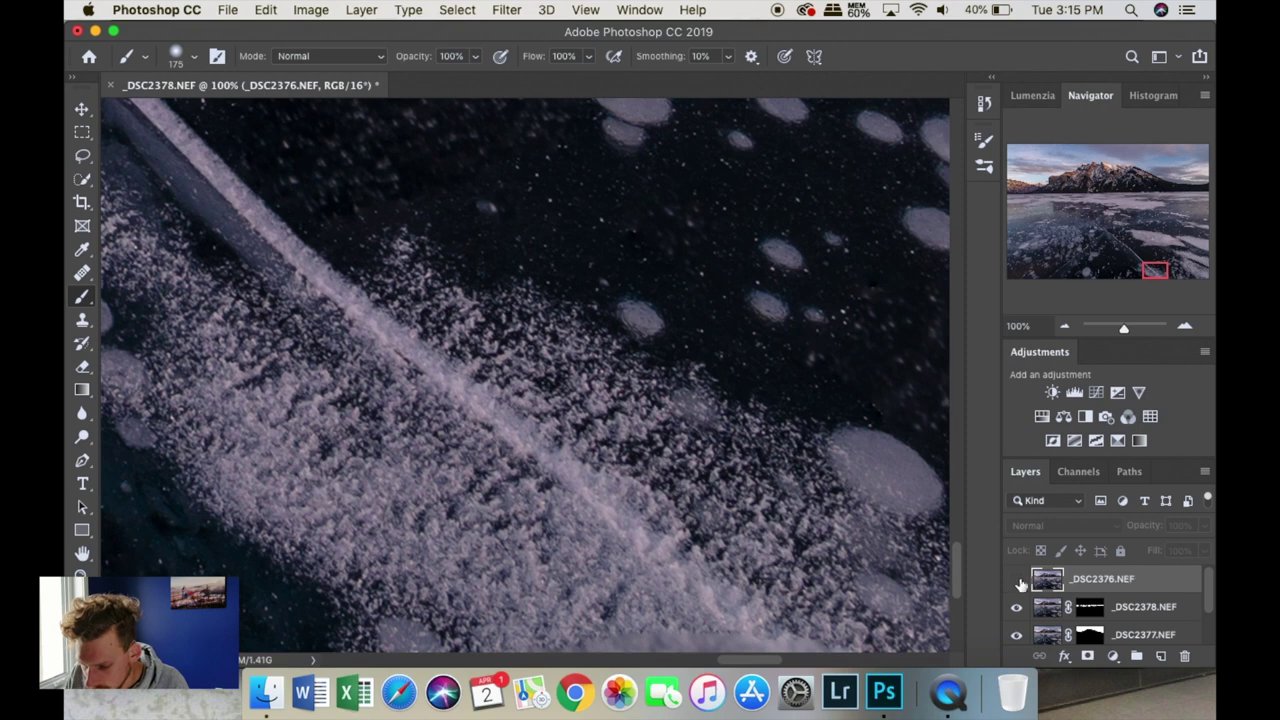
{"action": "left_click", "coordinate": [1017, 580]}
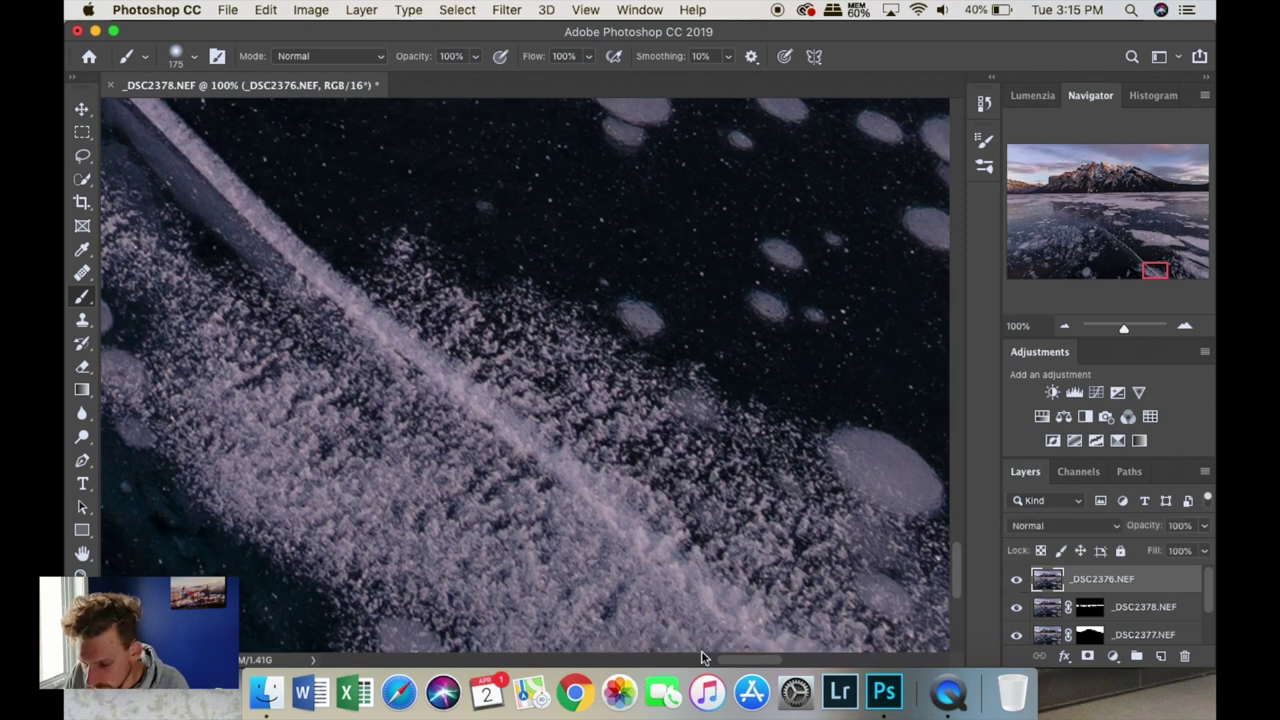
{"action": "left_click", "coordinate": [1088, 656]}
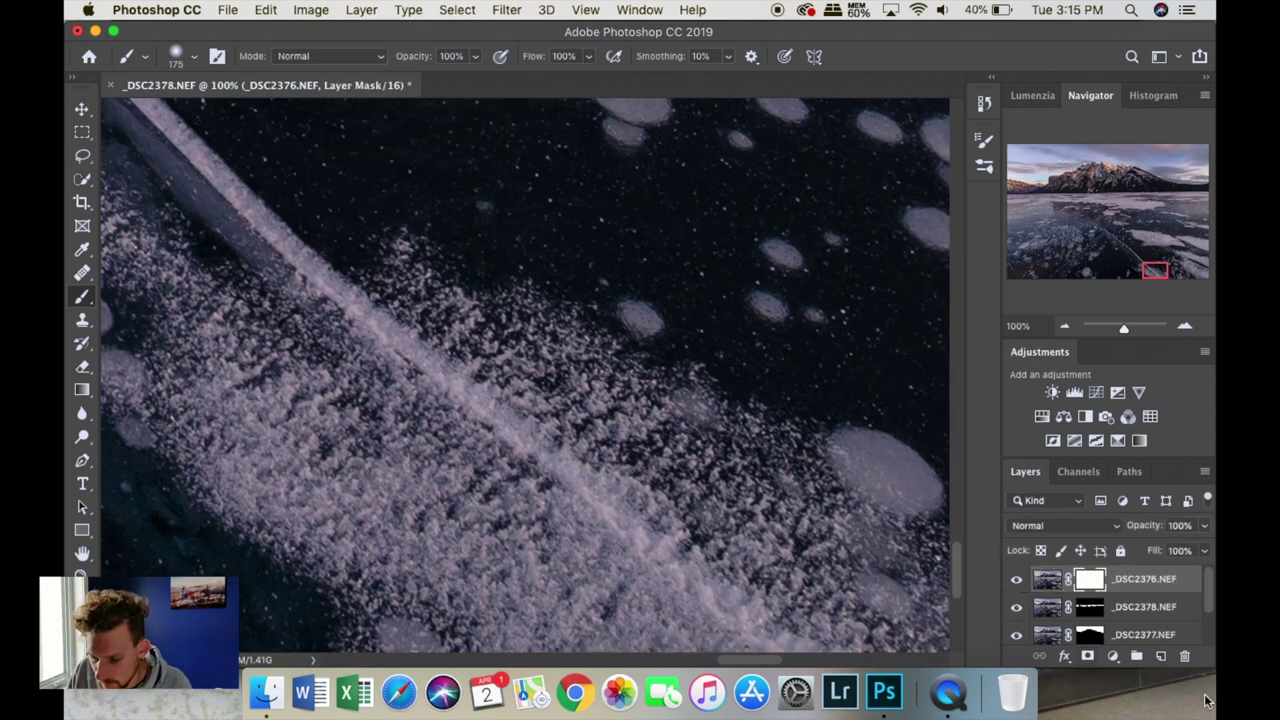
{"action": "key", "text": "super+i"}
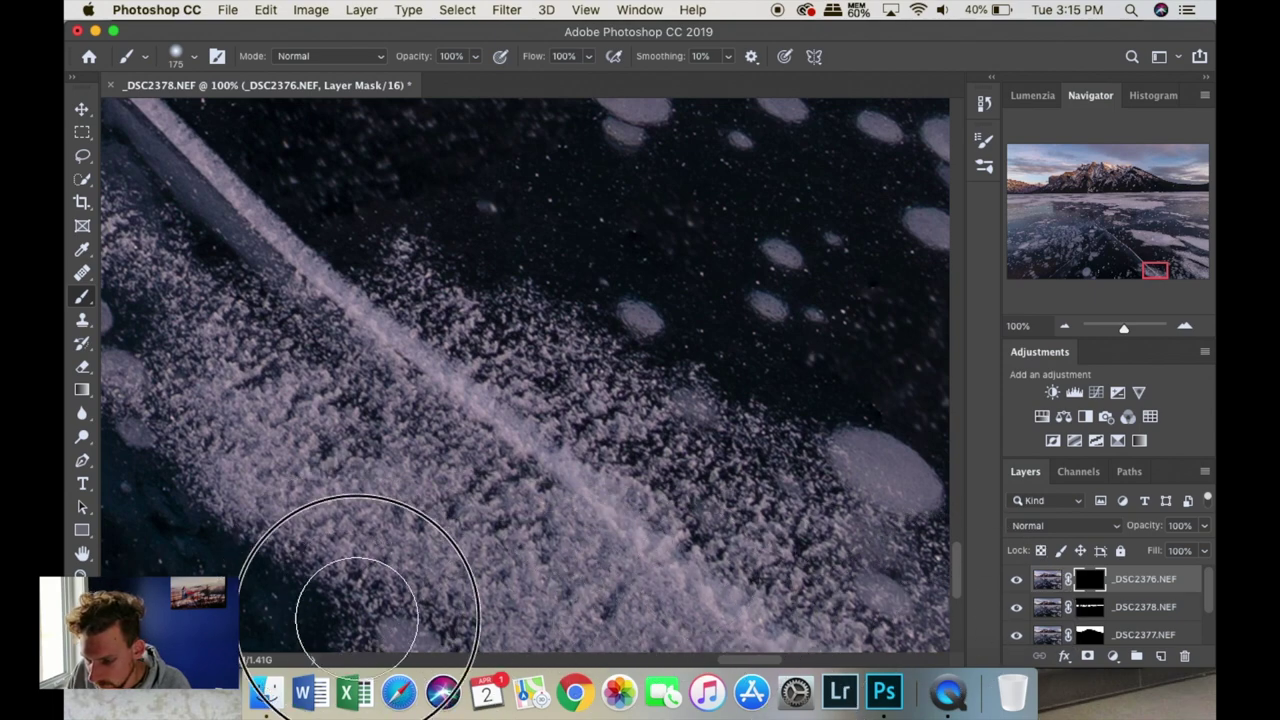
Pan across the dark bubble and ice-crack areas to inspect the blend, then fit the photo
{"action": "left_click_drag", "start_coordinate": [1157, 271], "coordinate": [1119, 271]}
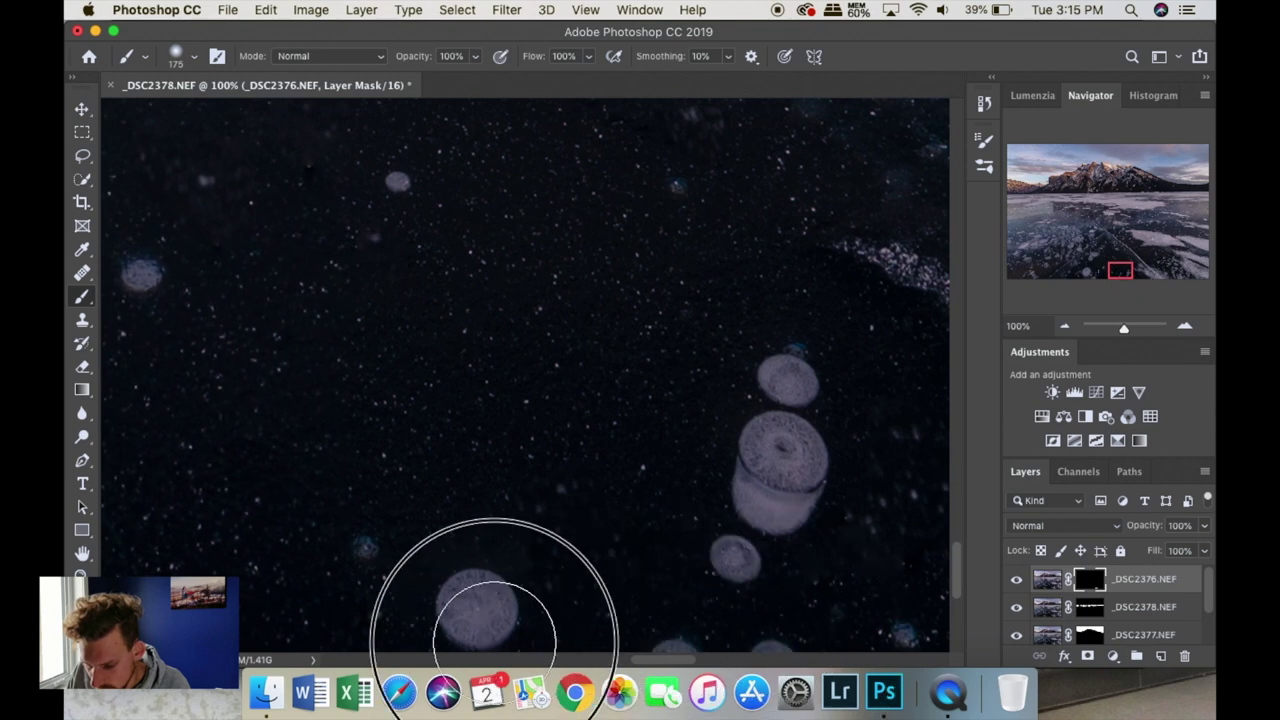
{"action": "left_click_drag", "start_coordinate": [1120, 266], "coordinate": [1094, 266]}
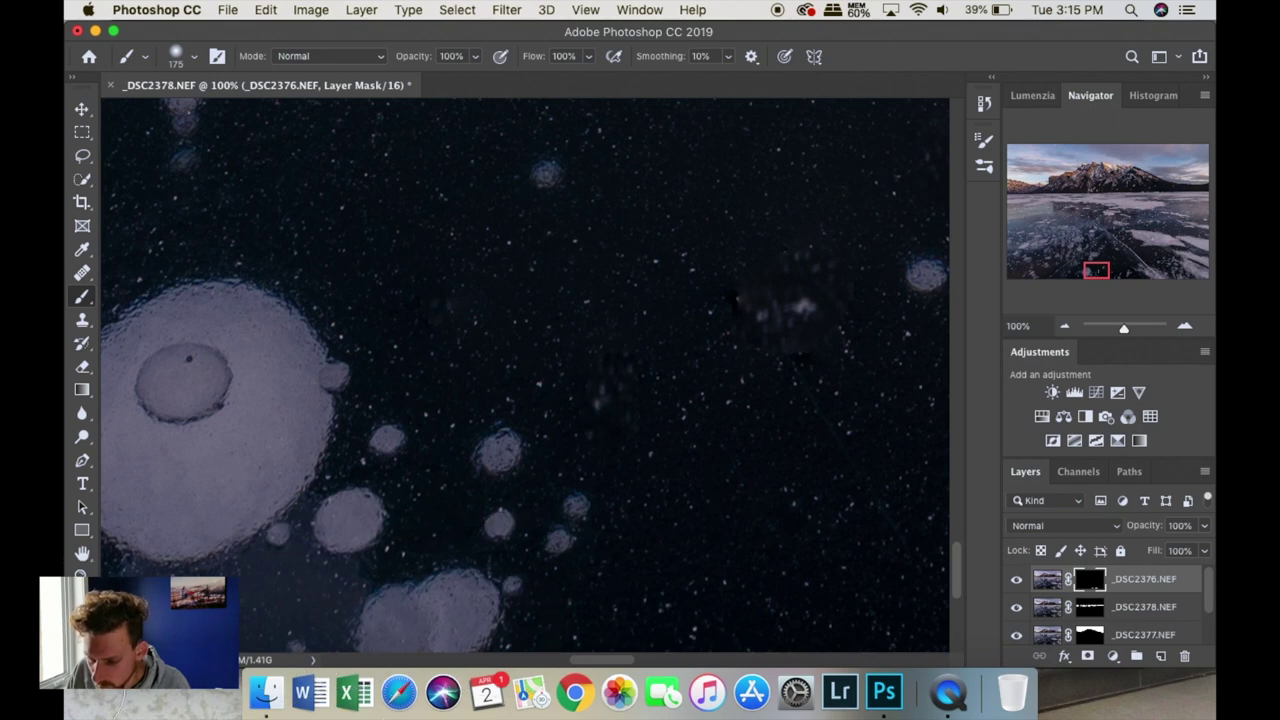
{"action": "left_click_drag", "start_coordinate": [1094, 270], "coordinate": [1003, 250]}
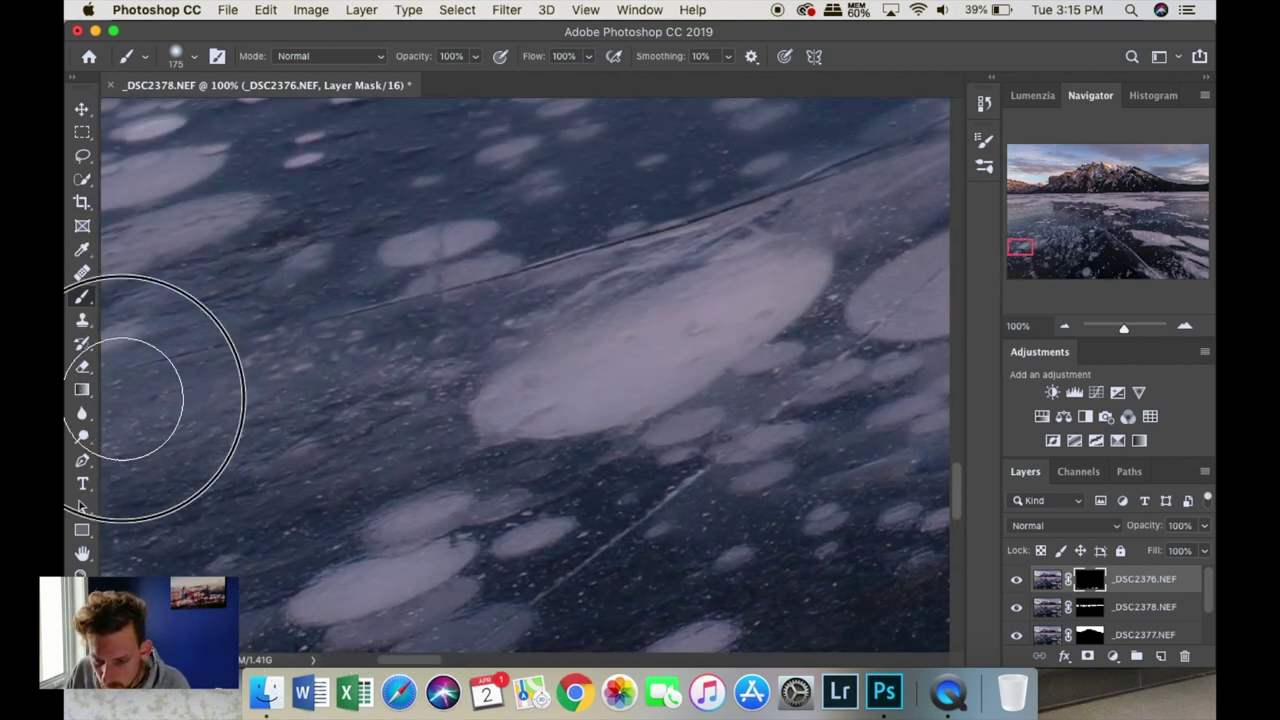
{"action": "mouse_move", "coordinate": [1054, 245]}
{"action": "left_mouse_down"}
{"action": "mouse_move", "coordinate": [1045, 250]}
{"action": "mouse_move", "coordinate": [1058, 248]}
{"action": "left_mouse_up"}
{"action": "key", "text": "super+0"}
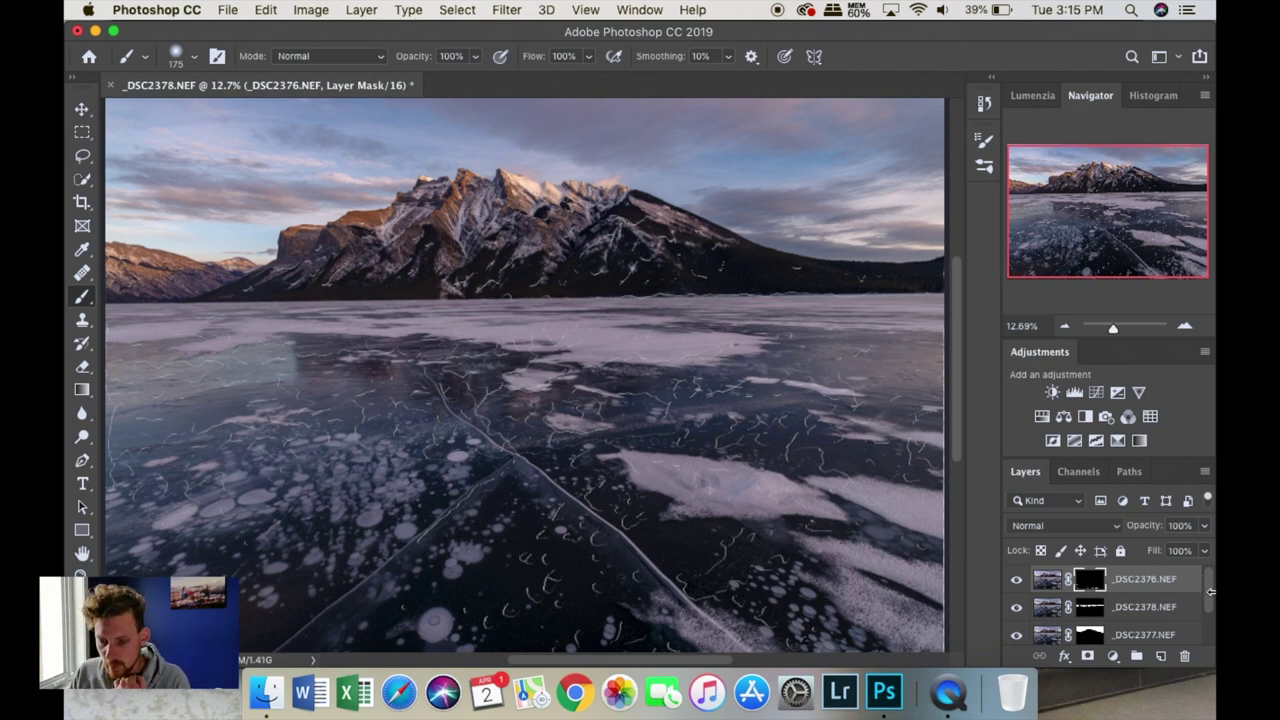
Stamp all visible layers into a new merged Layer 1 with Cmd+Option+Shift+E
{"action": "key", "text": "super+alt+shift+e"}
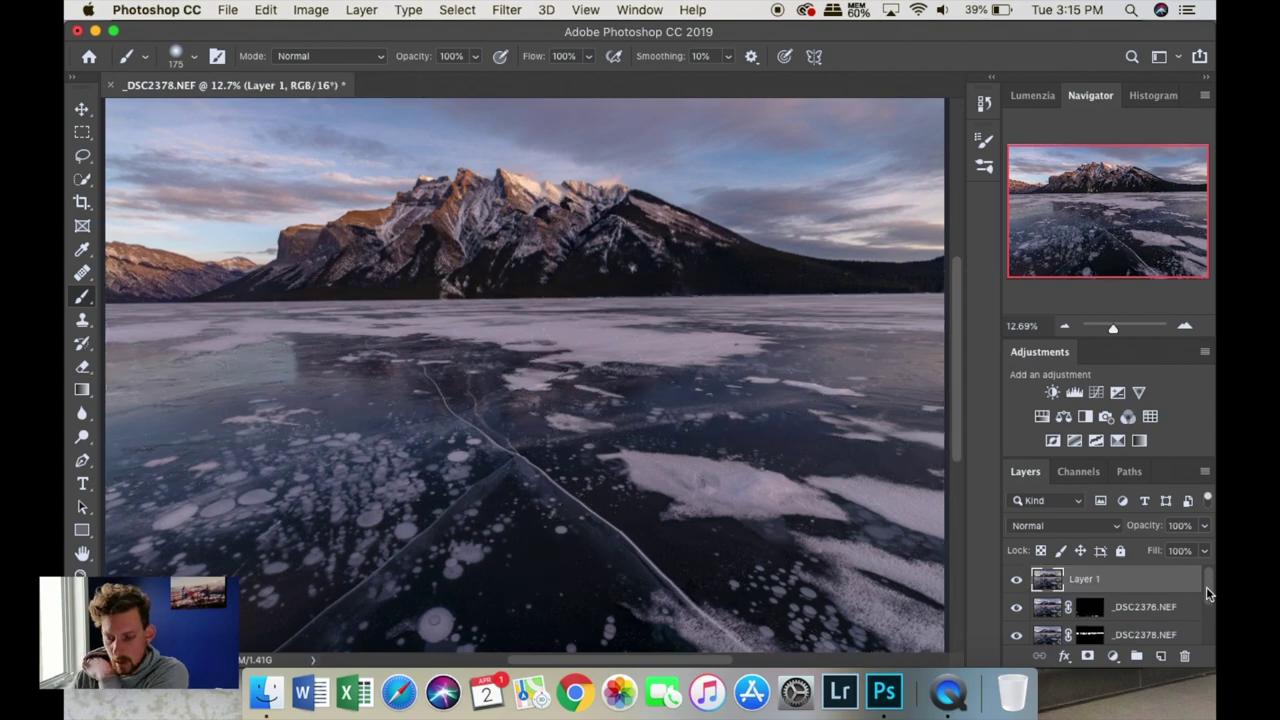